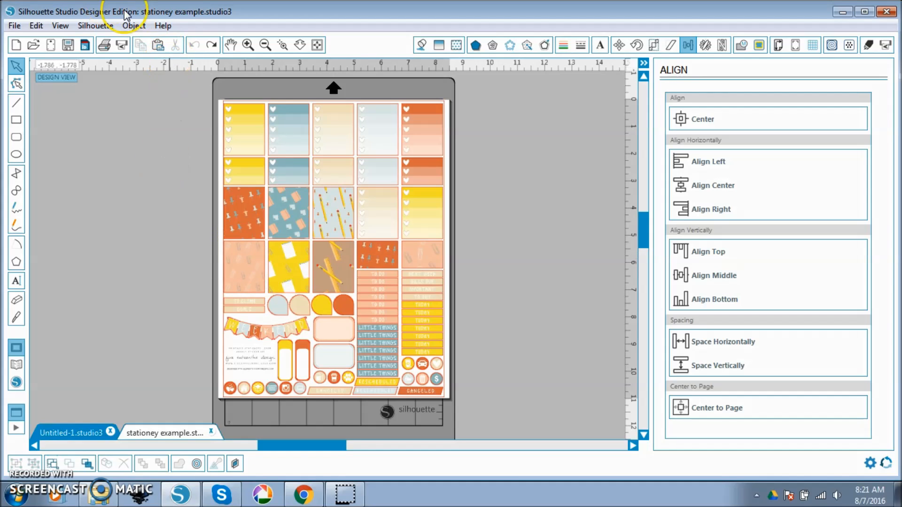
# Step: Move the sticker sheet image off its cut lines, and undo the move
pyautogui.click(241, 271)
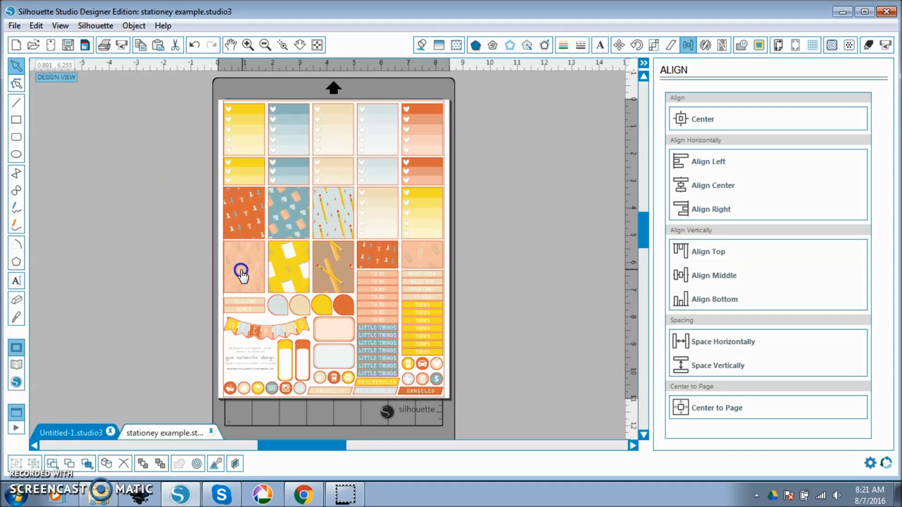
pyautogui.moveTo(241, 272); pyautogui.dragTo(117, 262)
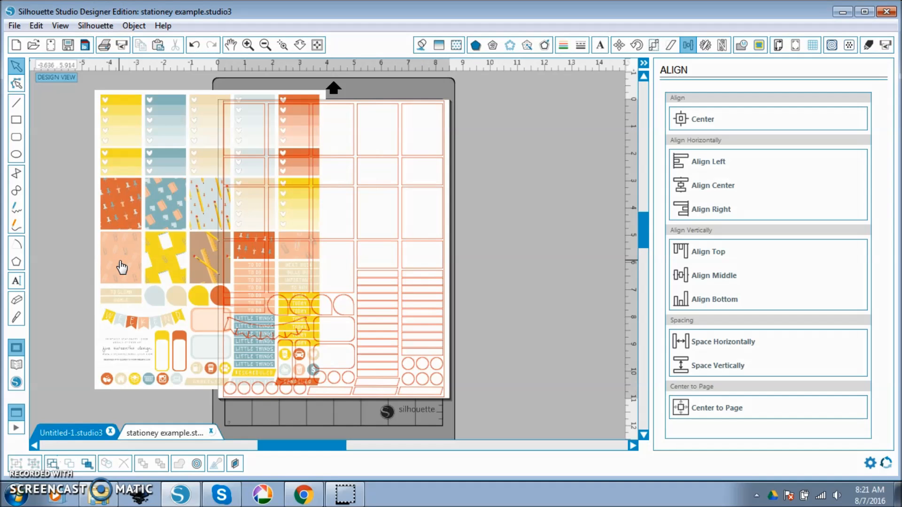
pyautogui.hotkey('ctrl', 'z')
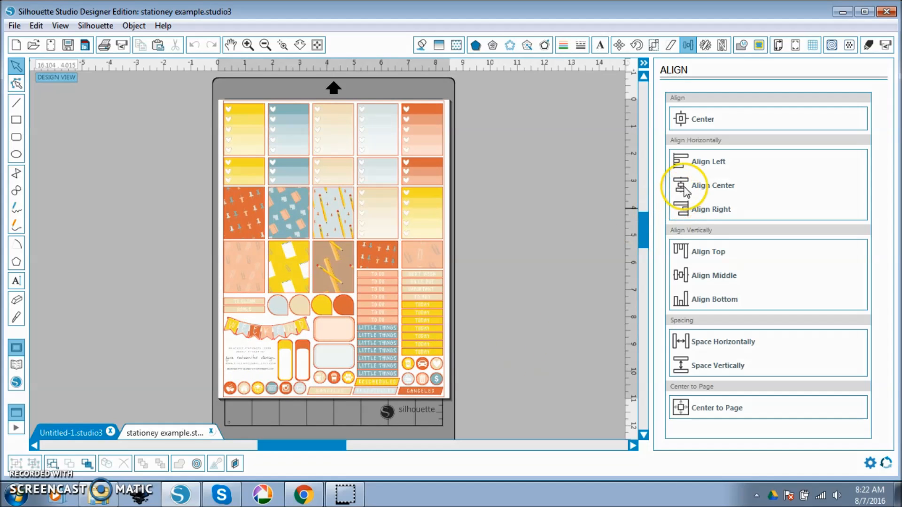
# Step: Open the Modify options and look over the program's licence and upgrade commands
pyautogui.click(742, 45)
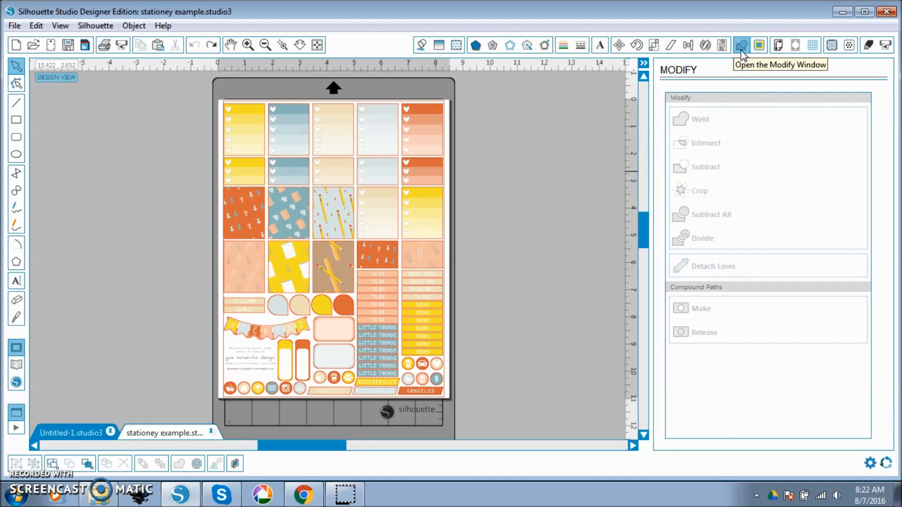
pyautogui.click(162, 25)
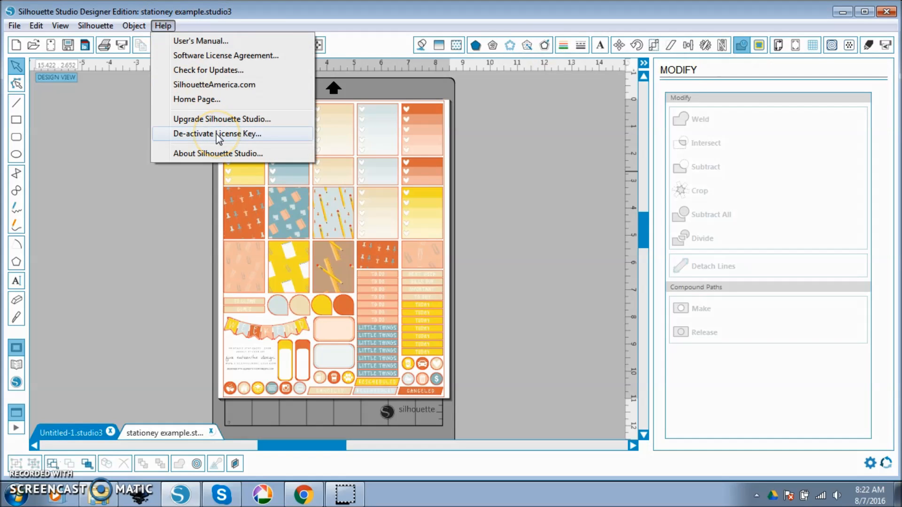
pyautogui.click(534, 177)
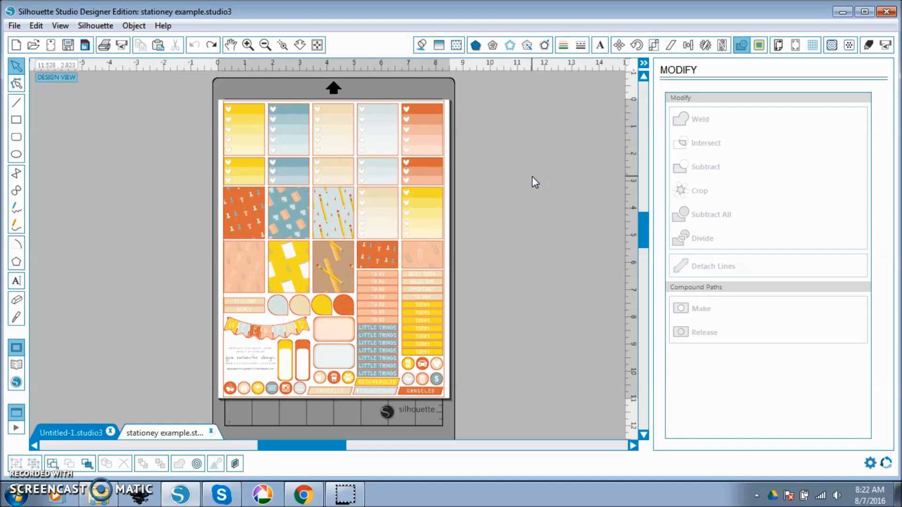
pyautogui.click(653, 163)
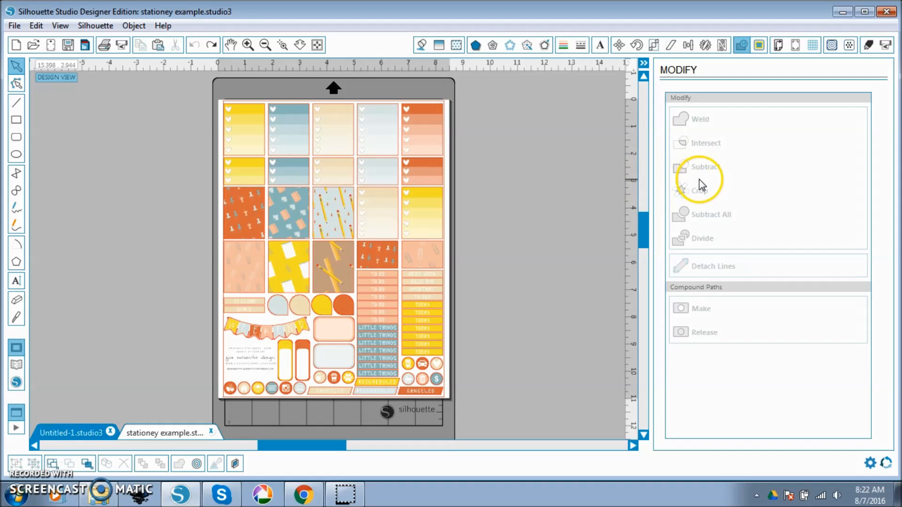
pyautogui.click(735, 142)
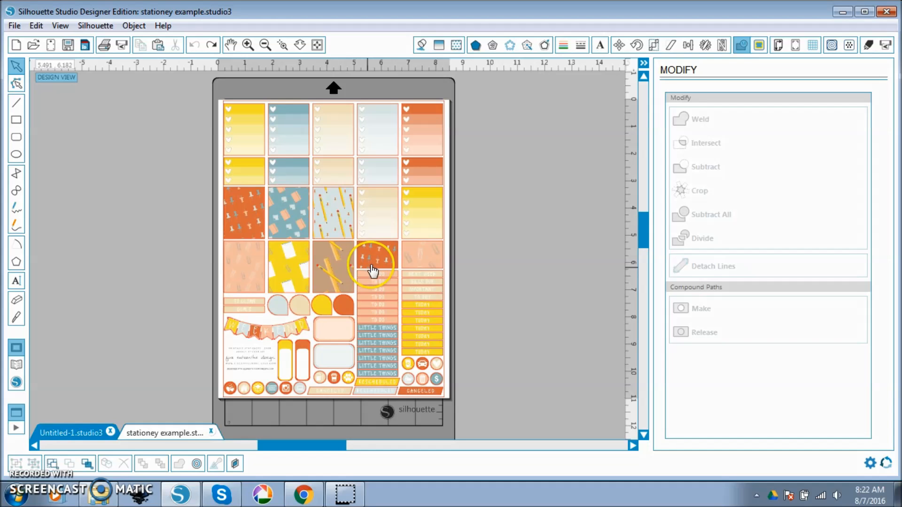
# Step: Draw a rectangle about 1.96 in wide and 0.31 in high around the "five sixteenths design" text on the sticker sheet
pyautogui.click(249, 45)
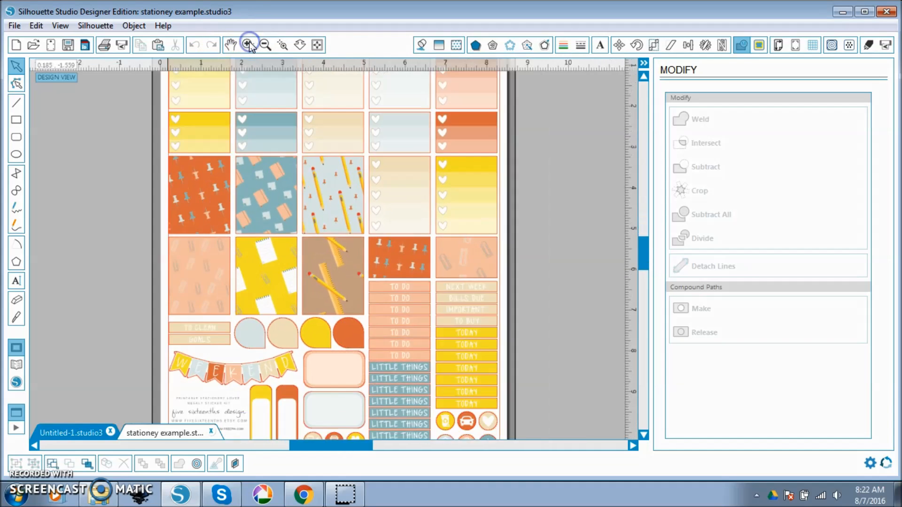
pyautogui.click(249, 46)
pyautogui.click(302, 202)
pyautogui.scroll(-3, 302, 203)
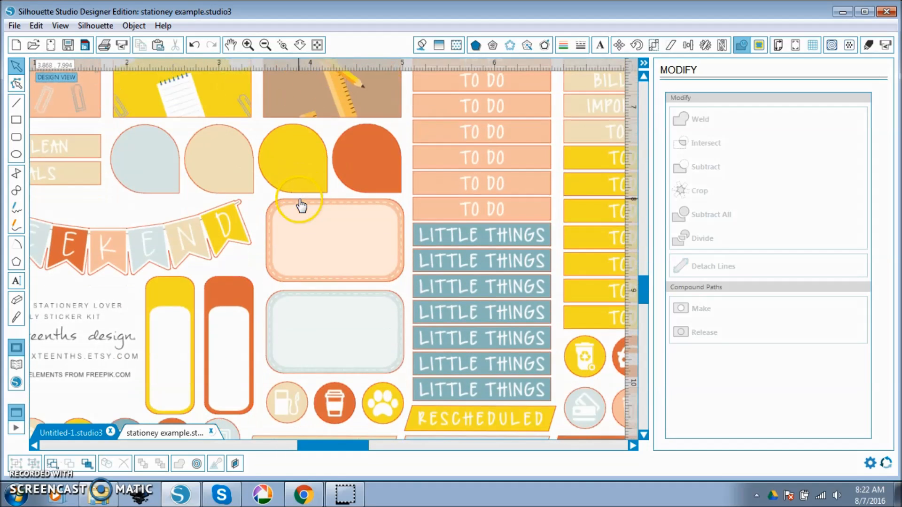
pyautogui.moveTo(359, 445); pyautogui.dragTo(306, 451)
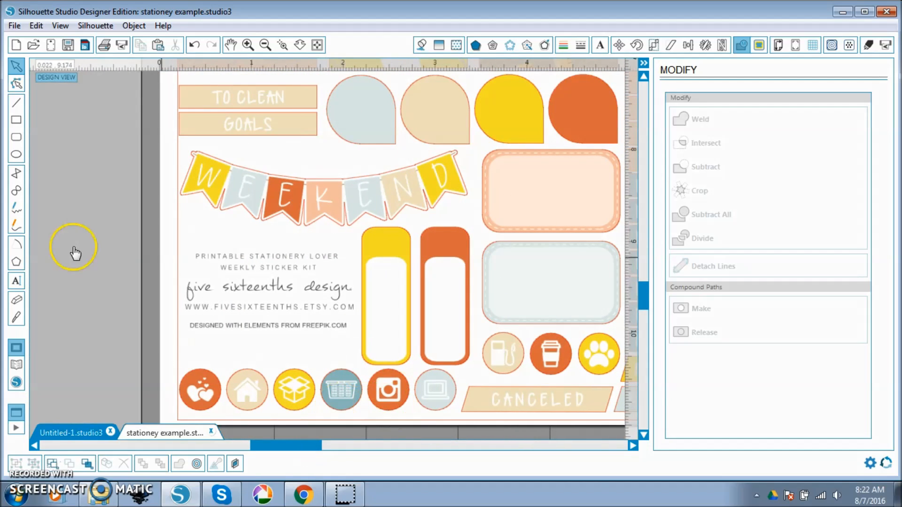
pyautogui.click(16, 122)
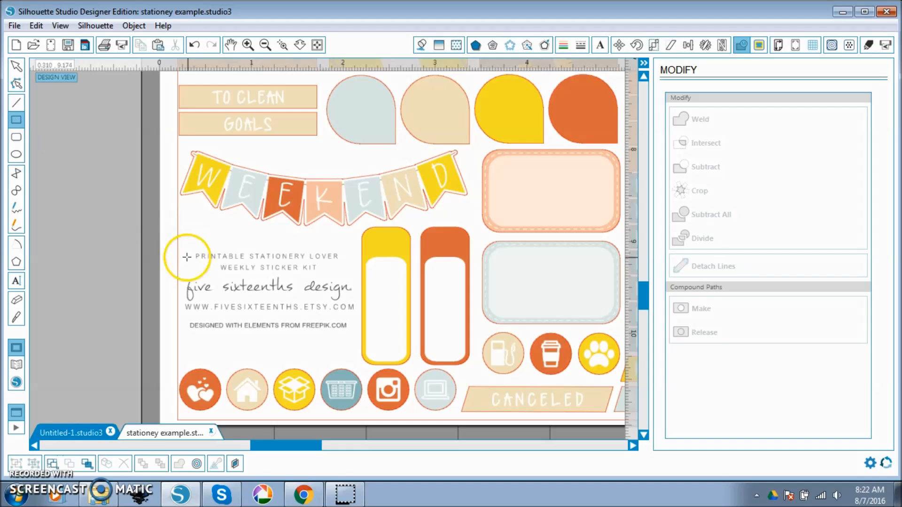
pyautogui.moveTo(187, 278); pyautogui.dragTo(358, 303)
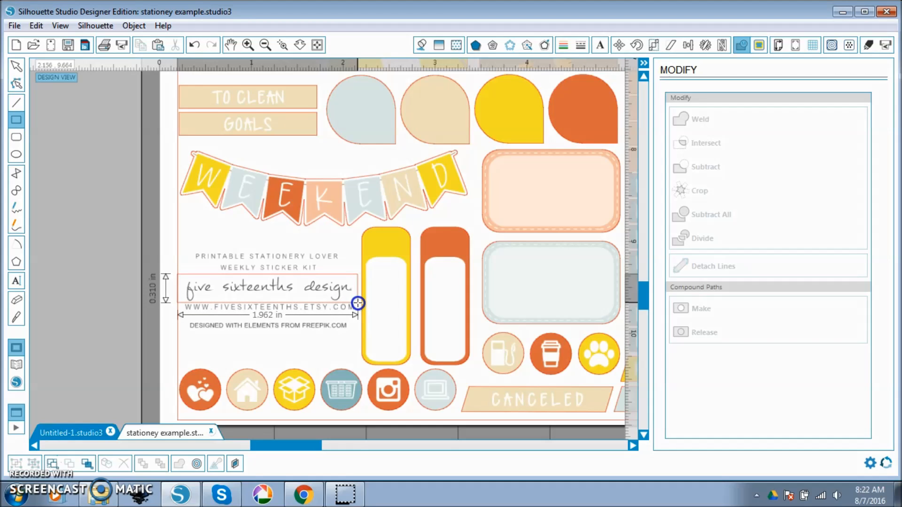
pyautogui.moveTo(358, 303); pyautogui.dragTo(358, 303)
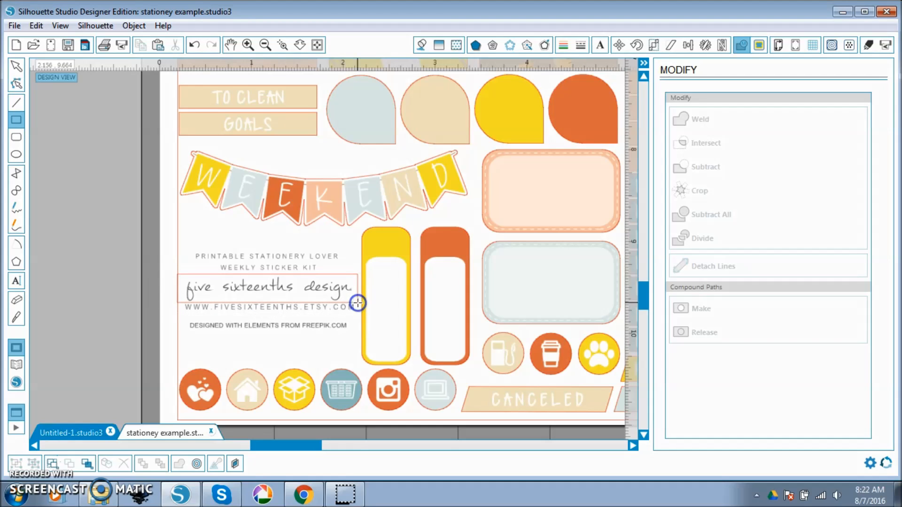
pyautogui.moveTo(177, 302); pyautogui.dragTo(358, 314)
pyautogui.click(16, 65)
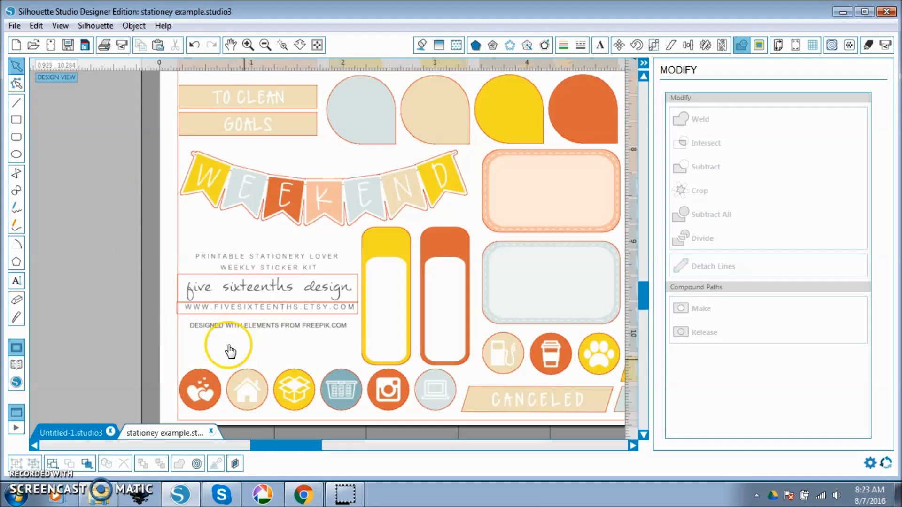
pyautogui.click(182, 313)
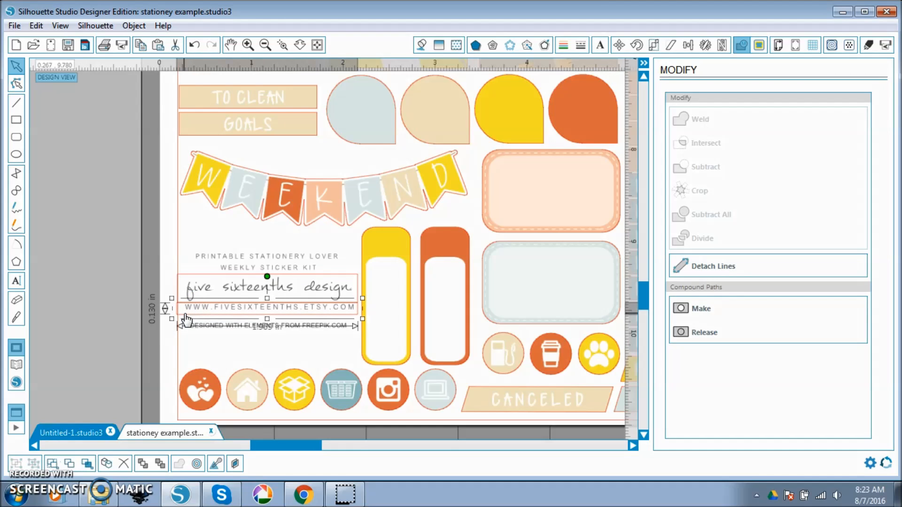
pyautogui.click(268, 319)
pyautogui.moveTo(268, 319); pyautogui.dragTo(268, 316)
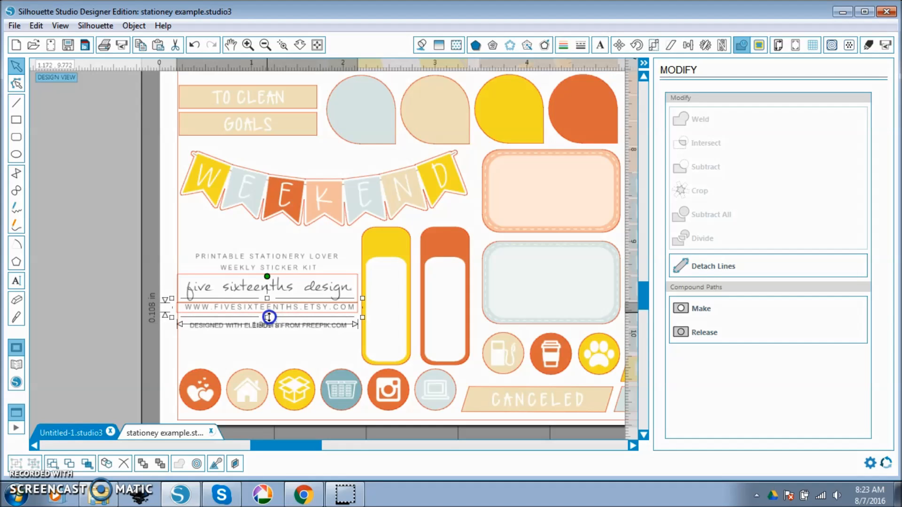
# Step: Draw a rectangle around the "Printable Stationery Lover Weekly Sticker Kit" text above the designer's name
pyautogui.click(14, 123)
pyautogui.moveTo(188, 245); pyautogui.dragTo(345, 273)
pyautogui.click(17, 69)
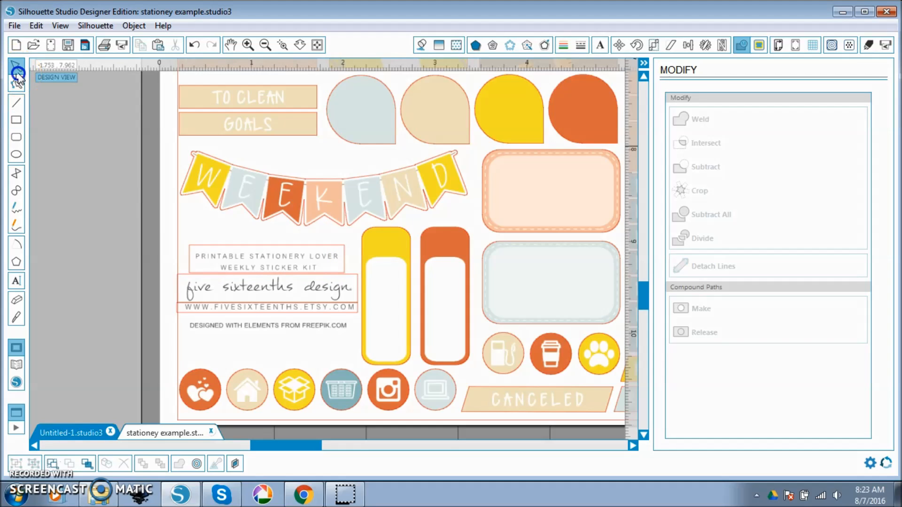
# Step: Show the whole page, turn on Type 1 registration marks, and turn them off again
pyautogui.click(265, 45)
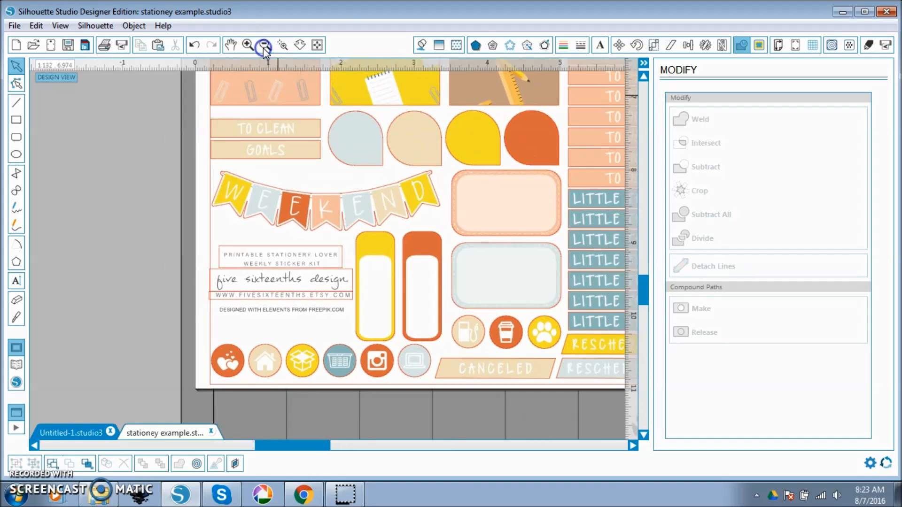
pyautogui.click(265, 46)
pyautogui.click(265, 46)
pyautogui.scroll(2, 478, 323)
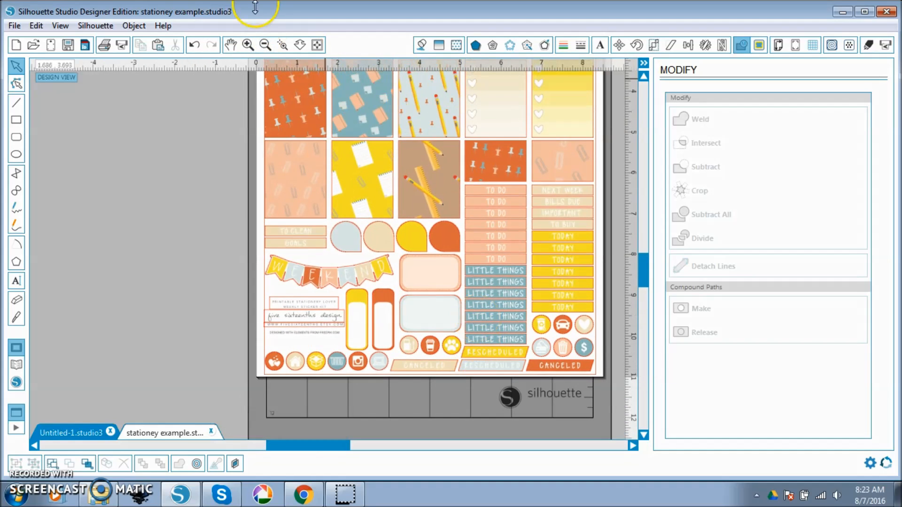
pyautogui.click(317, 46)
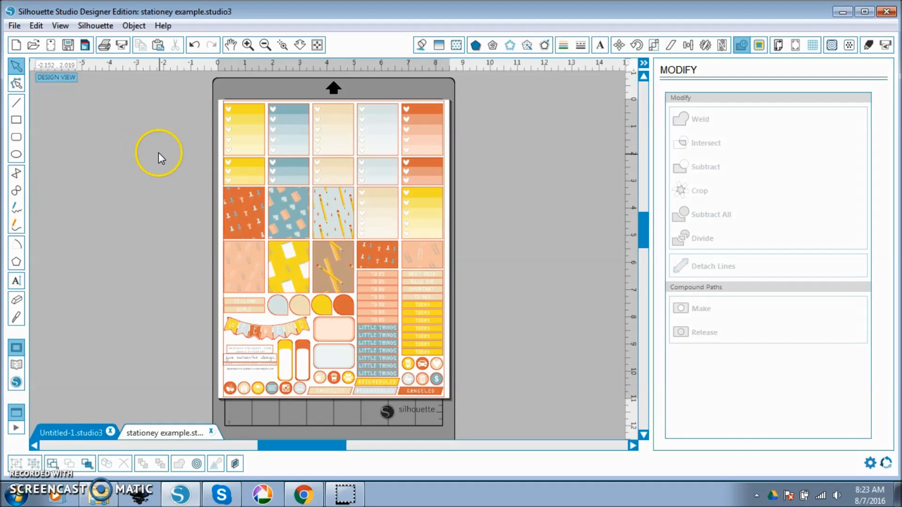
pyautogui.click(777, 45)
pyautogui.click(795, 44)
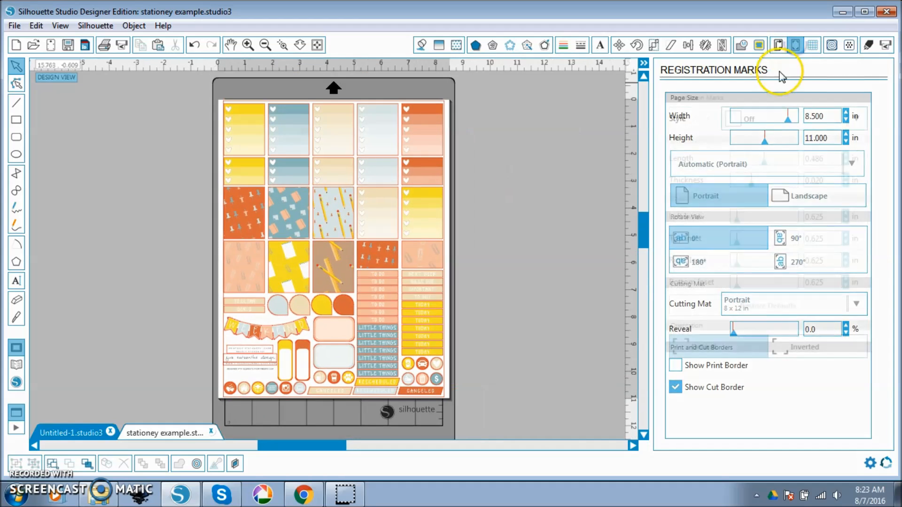
pyautogui.click(758, 121)
pyautogui.click(769, 176)
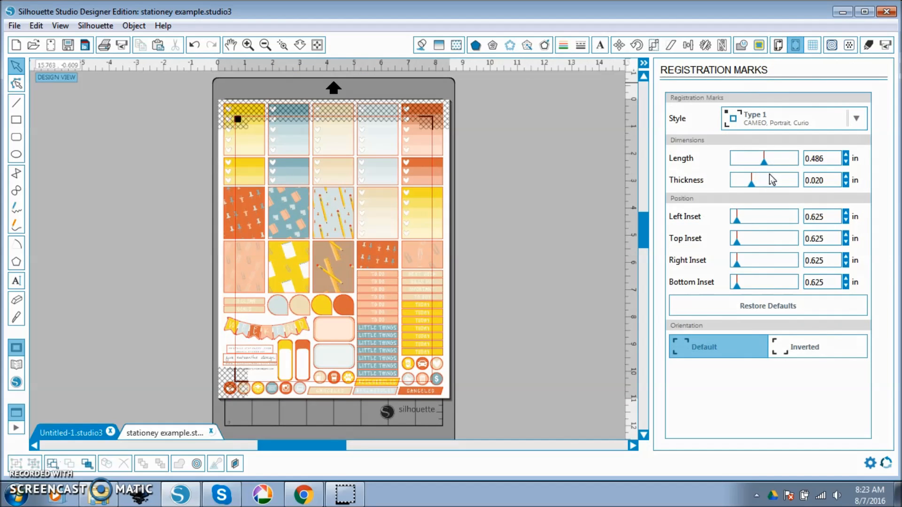
pyautogui.click(759, 117)
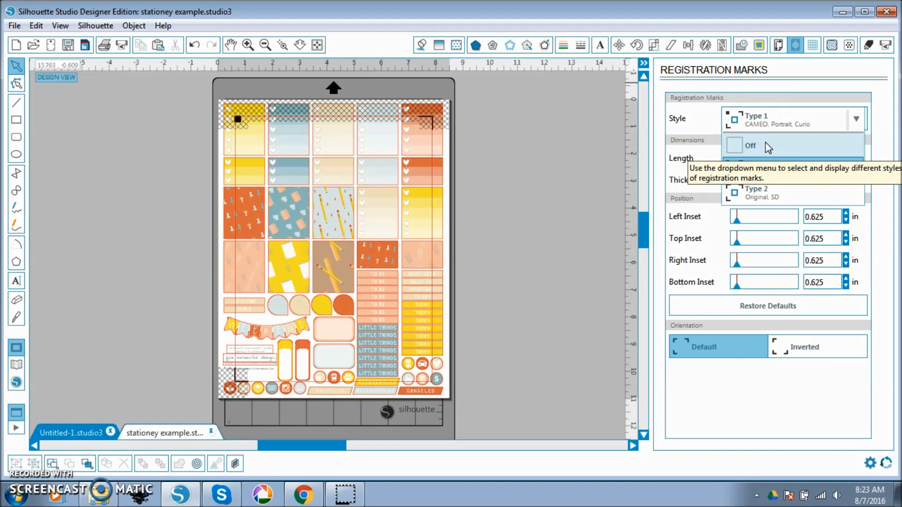
pyautogui.click(765, 144)
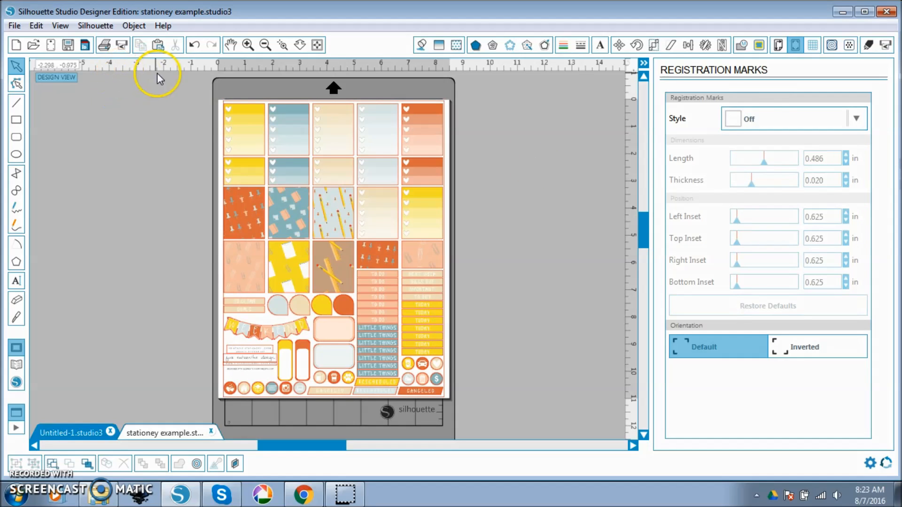
# Step: Select the whole sticker sheet with all its cut shapes and apply Crop to split it into separate stickers
pyautogui.moveTo(190, 89)
pyautogui.mouseDown()
pyautogui.moveTo(403, 267)
pyautogui.moveTo(493, 408)
pyautogui.mouseUp()
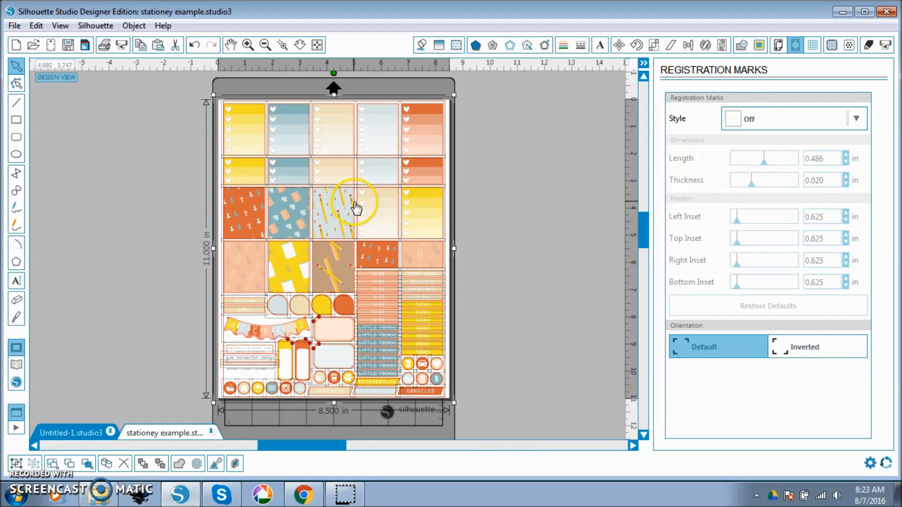
pyautogui.click(743, 46)
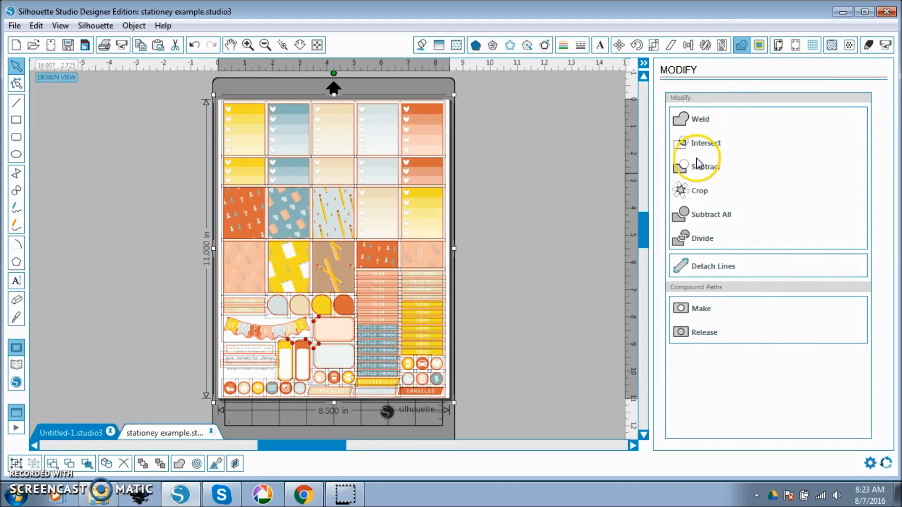
pyautogui.click(684, 191)
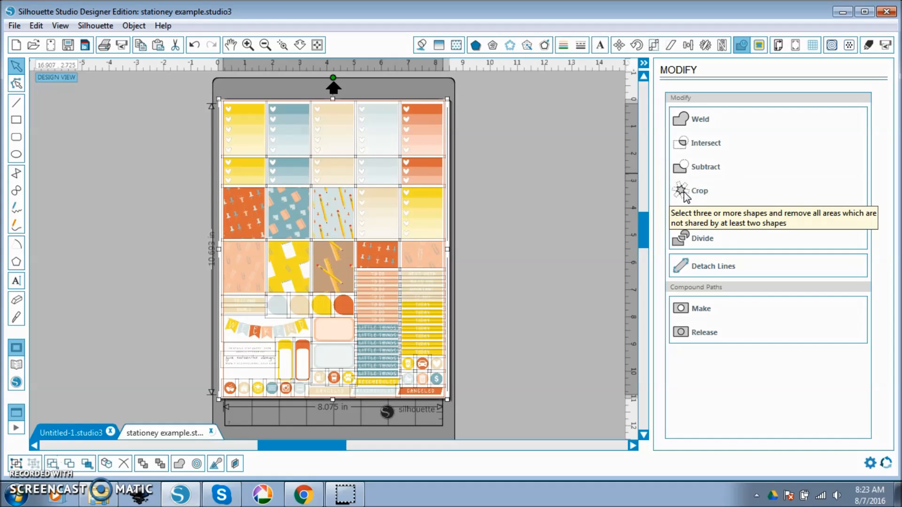
pyautogui.click(606, 205)
# Step: Move several cropped stickers off the page to test that they are separate, and undo each move
pyautogui.moveTo(427, 121); pyautogui.dragTo(502, 131)
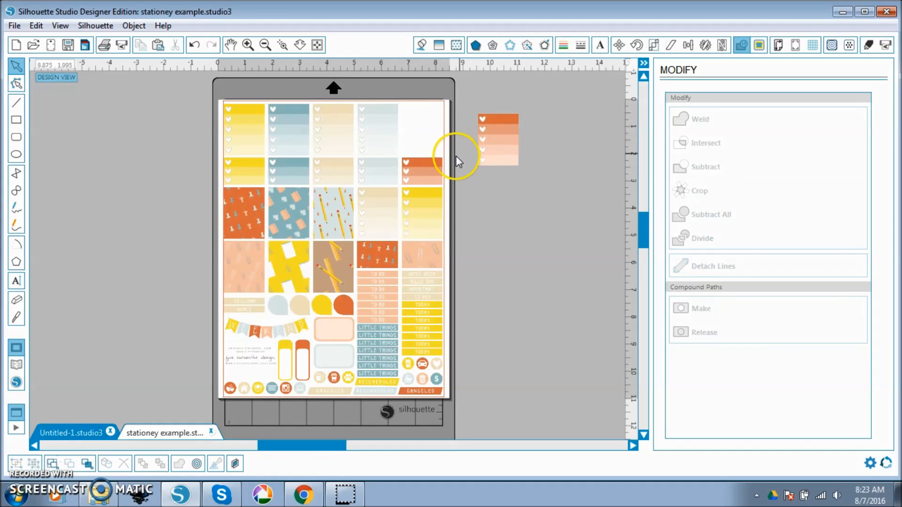
pyautogui.moveTo(431, 170); pyautogui.dragTo(495, 184)
pyautogui.moveTo(419, 215); pyautogui.dragTo(477, 227)
pyautogui.moveTo(382, 212); pyautogui.dragTo(513, 225)
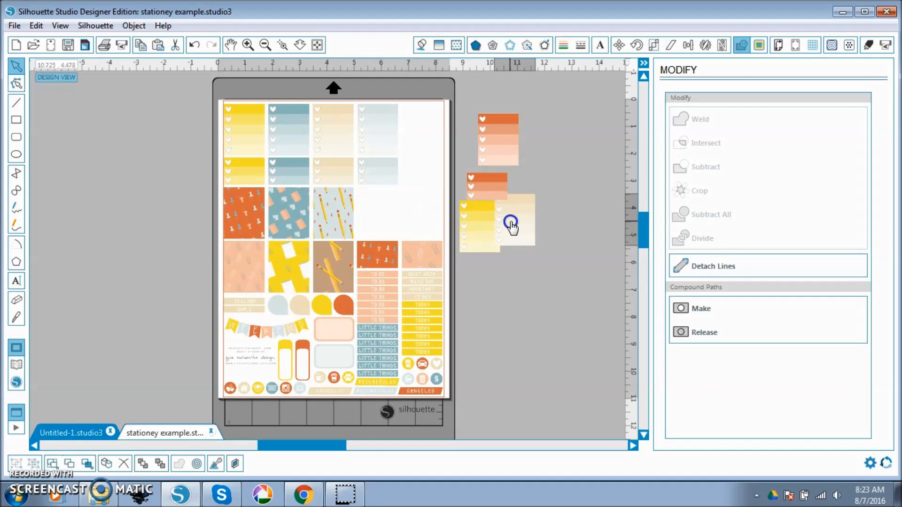
pyautogui.hotkey('ctrl', 'z')
pyautogui.hotkey('ctrl', 'z')
pyautogui.hotkey('ctrl', 'z')
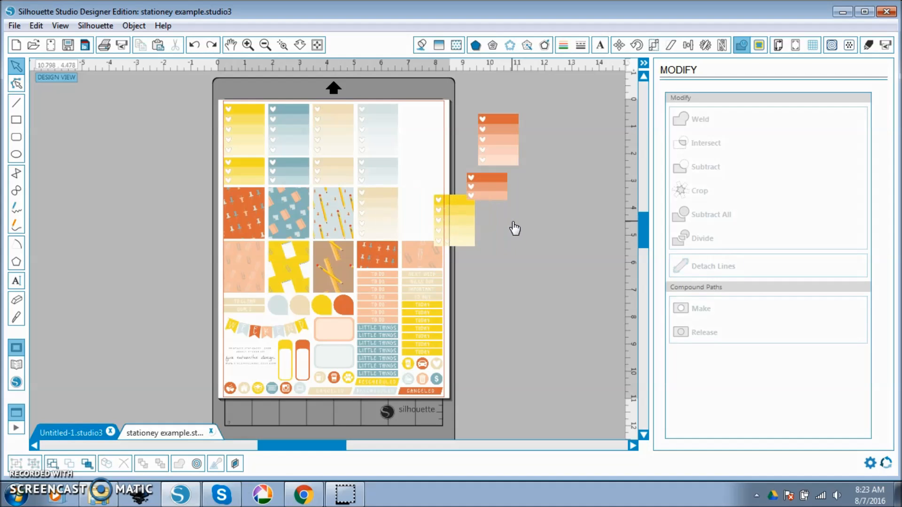
pyautogui.hotkey('ctrl', 'z')
pyautogui.hotkey('ctrl', 'z')
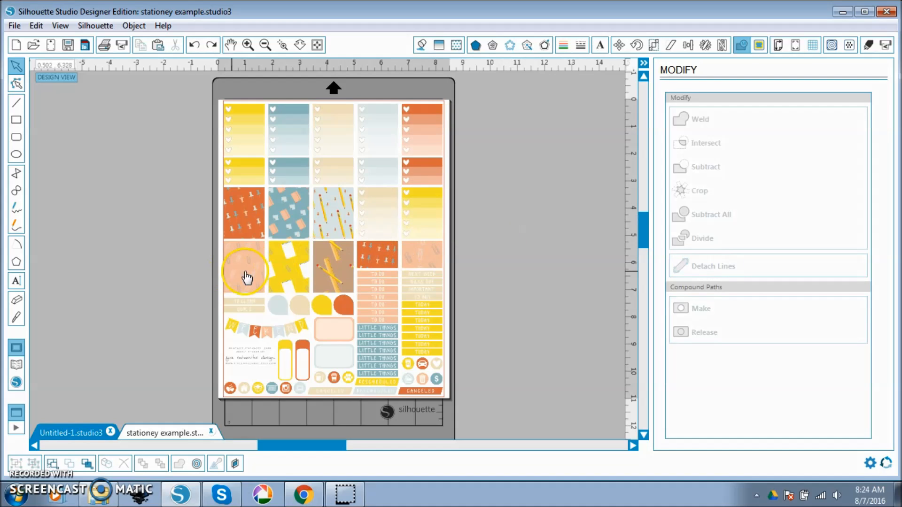
pyautogui.moveTo(248, 272); pyautogui.dragTo(185, 268)
pyautogui.hotkey('ctrl', 'z')
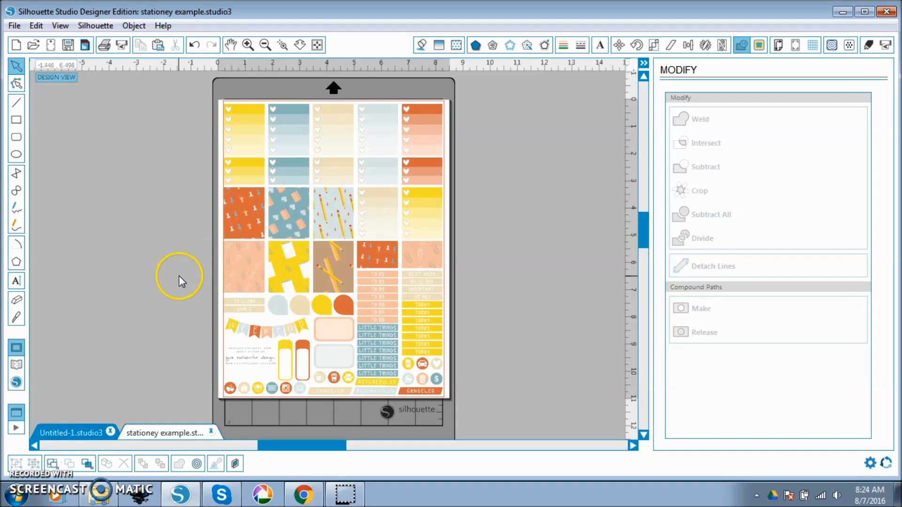
# Step: Create a new blank document
pyautogui.click(14, 25)
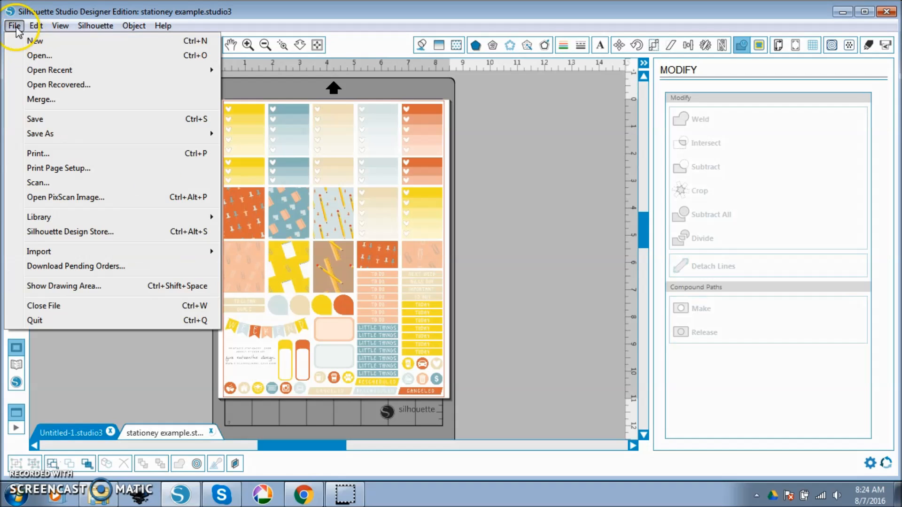
pyautogui.click(18, 41)
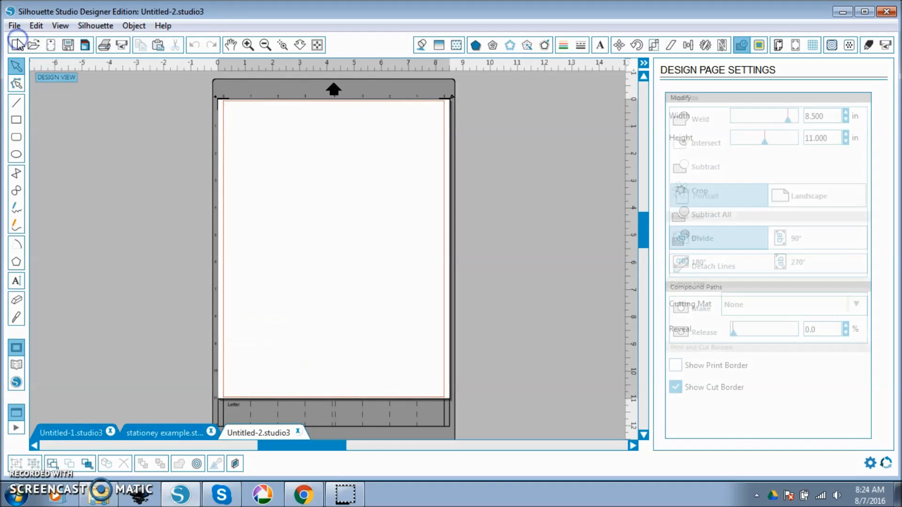
# Step: Turn on Type 1 registration marks and set their length to 0.310 in and thickness to 0.012 in
pyautogui.click(795, 45)
pyautogui.click(782, 118)
pyautogui.click(793, 173)
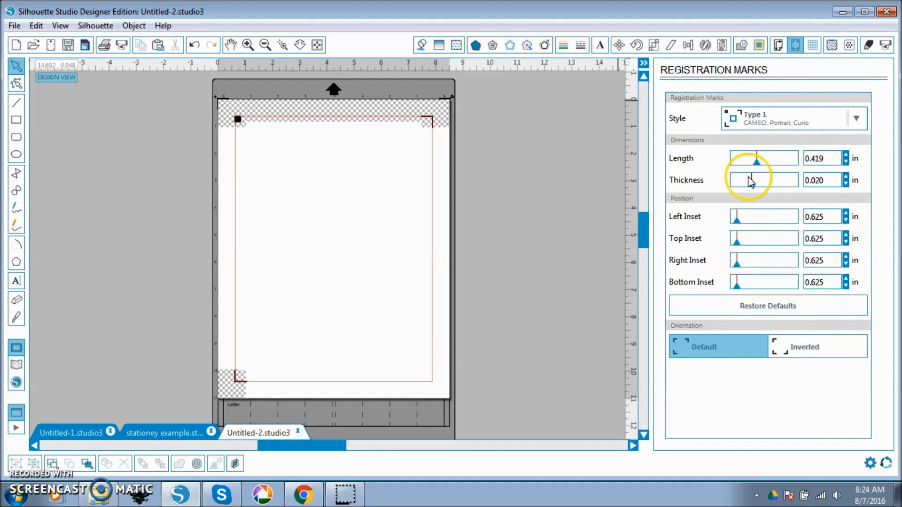
pyautogui.moveTo(752, 185); pyautogui.dragTo(746, 163)
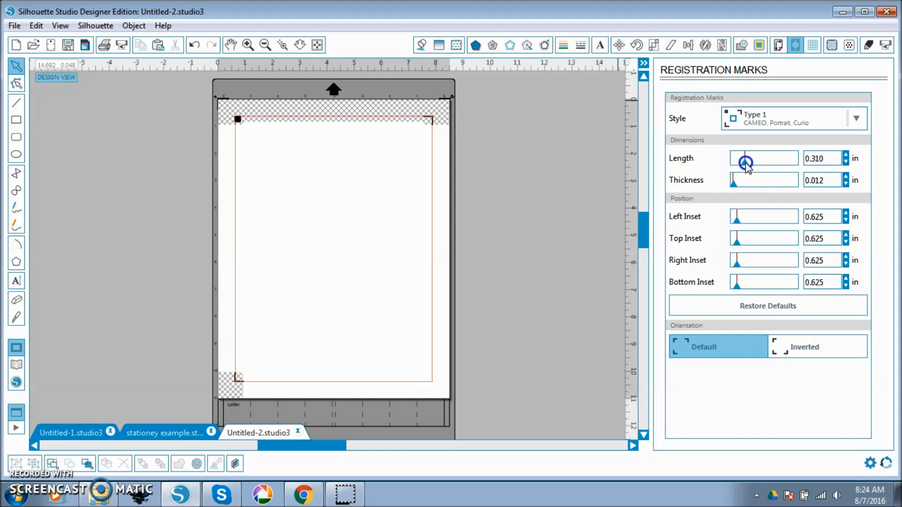
# Step: Set the registration marks' right and left insets to 0.394 in and the bottom inset to 0.786 in
pyautogui.moveTo(731, 266); pyautogui.dragTo(705, 263)
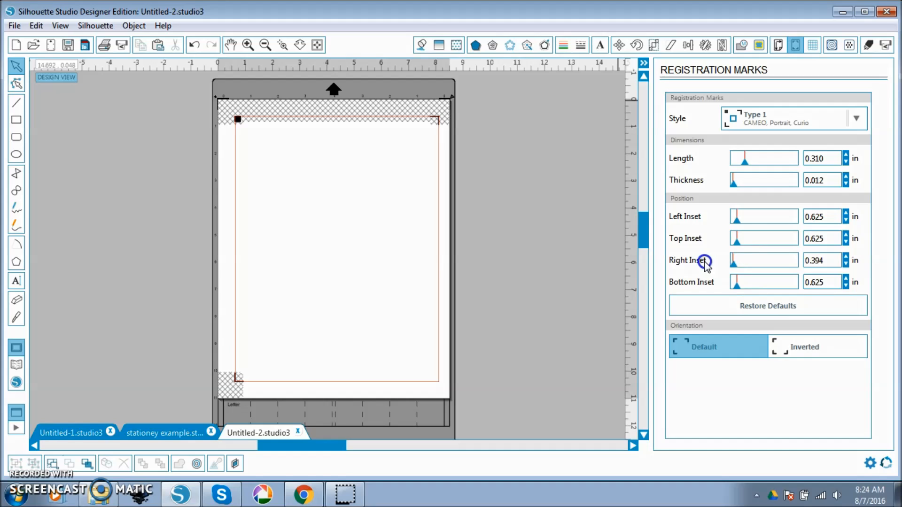
pyautogui.moveTo(733, 220); pyautogui.dragTo(715, 221)
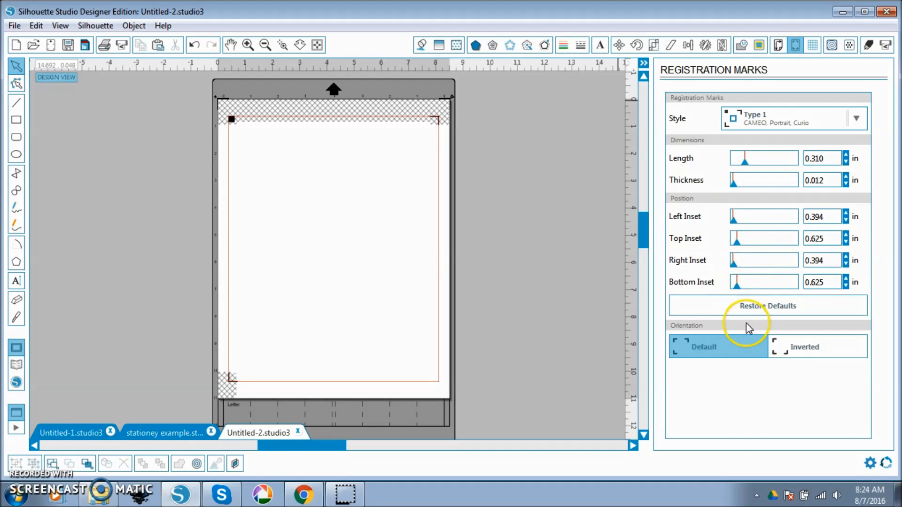
pyautogui.moveTo(737, 289); pyautogui.dragTo(740, 290)
# Step: Show the print border on the page and set the registration marks' bottom inset to 0.823 in
pyautogui.click(777, 45)
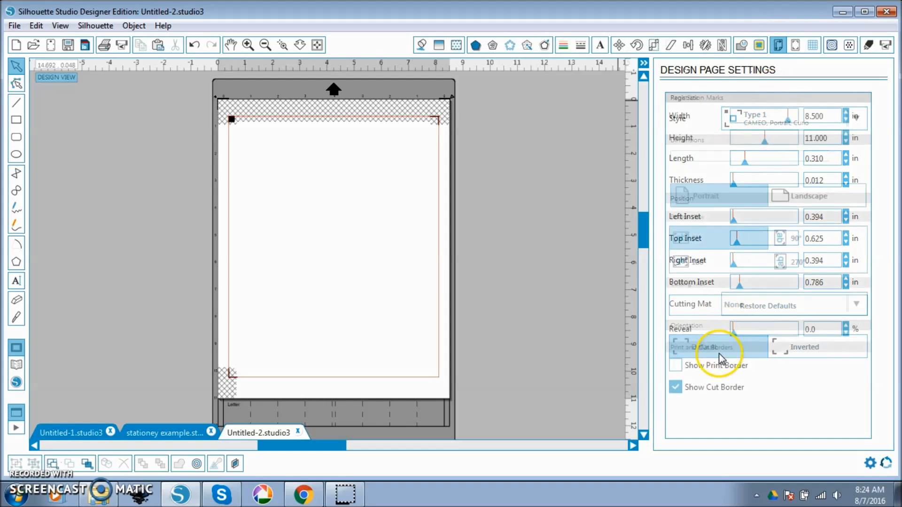
pyautogui.click(674, 366)
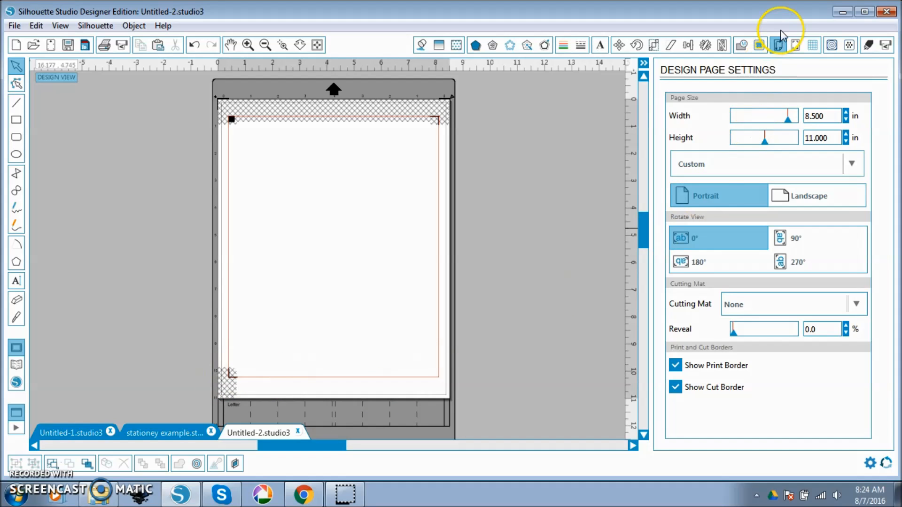
pyautogui.click(796, 46)
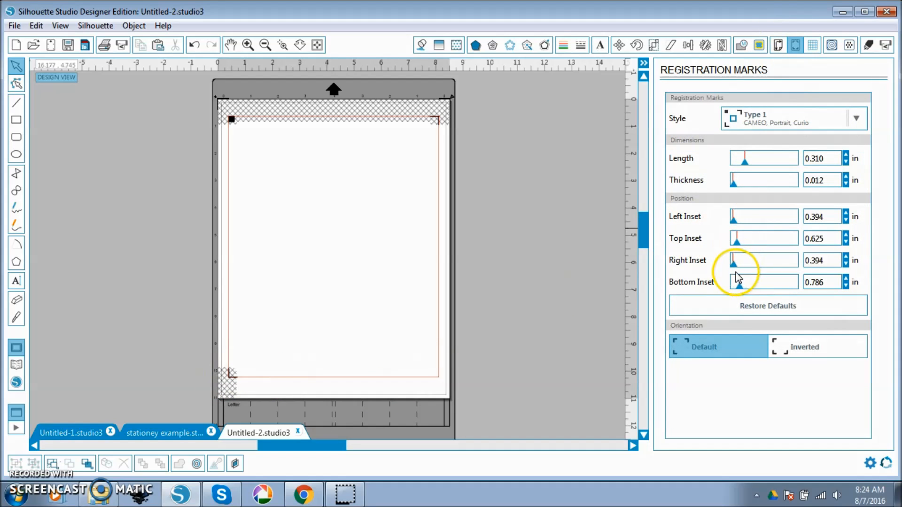
pyautogui.moveTo(744, 287); pyautogui.dragTo(741, 287)
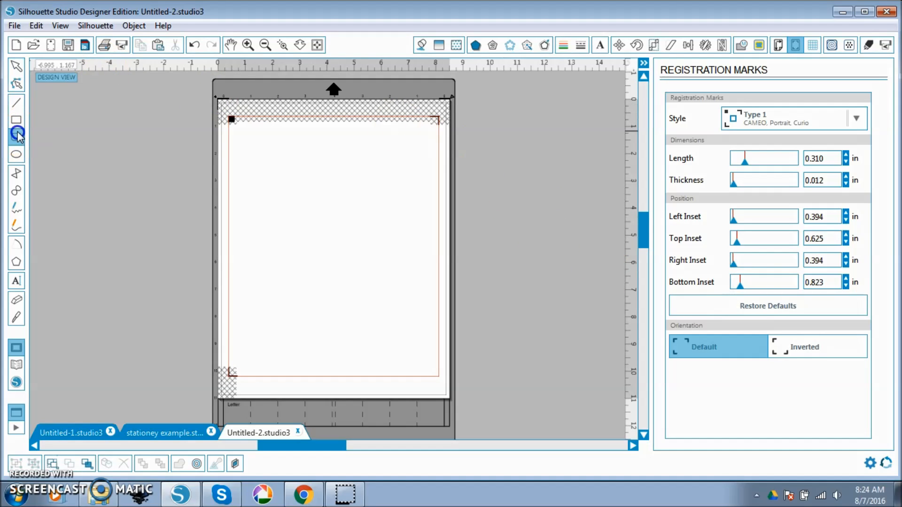
# Step: Draw a rounded rectangle about 7.28 by 4.11 in inside the upper half of the registration area and make its line blue
pyautogui.moveTo(235, 133); pyautogui.dragTo(433, 244)
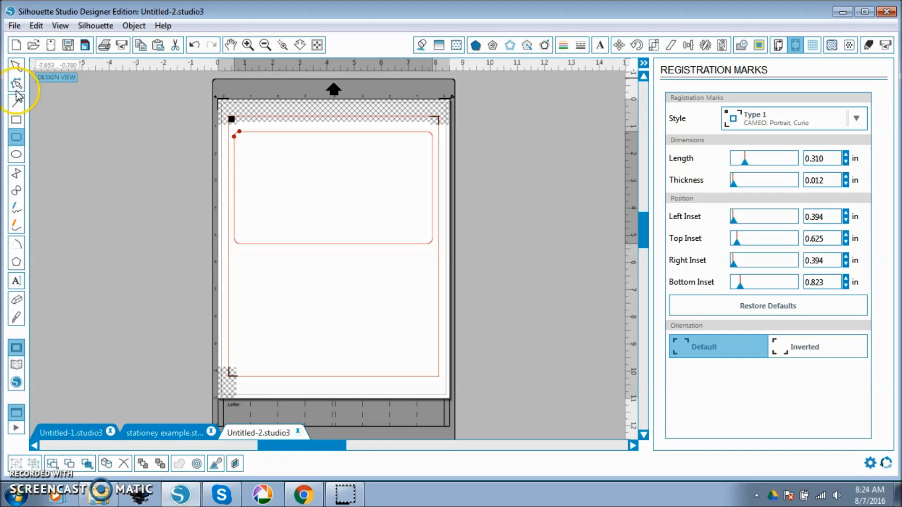
pyautogui.click(12, 68)
pyautogui.click(569, 42)
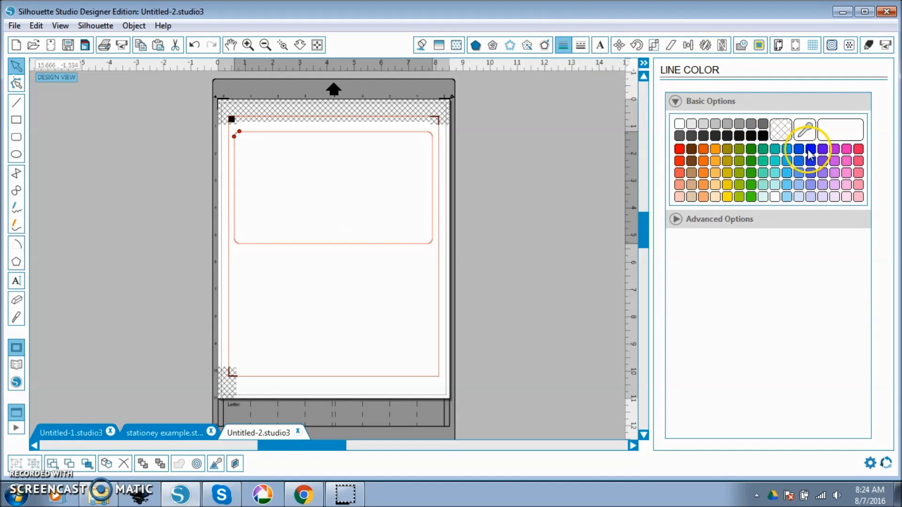
pyautogui.click(425, 243)
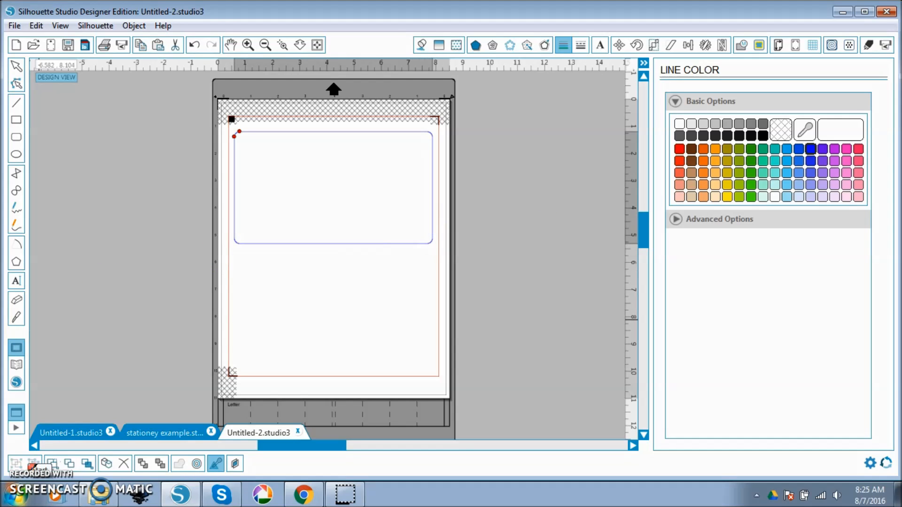
# Step: Duplicate the blue rounded rectangle directly below the original and nudge the copy down to leave a narrow gap between them
pyautogui.moveTo(235, 136); pyautogui.dragTo(234, 248)
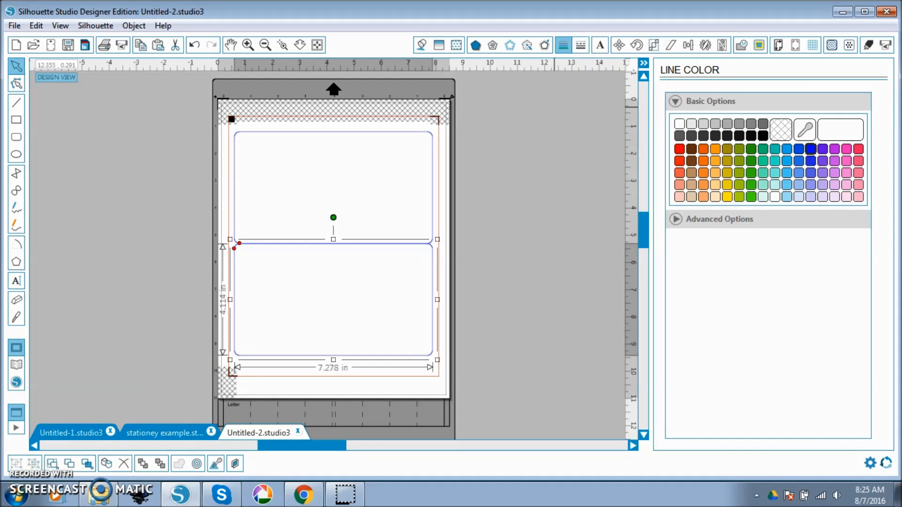
pyautogui.press('Down')
pyautogui.press('Down')
pyautogui.press('Down')
pyautogui.press('Down')
pyautogui.press('Down')
pyautogui.press('Down')
pyautogui.press('Down')
pyautogui.press('Down')
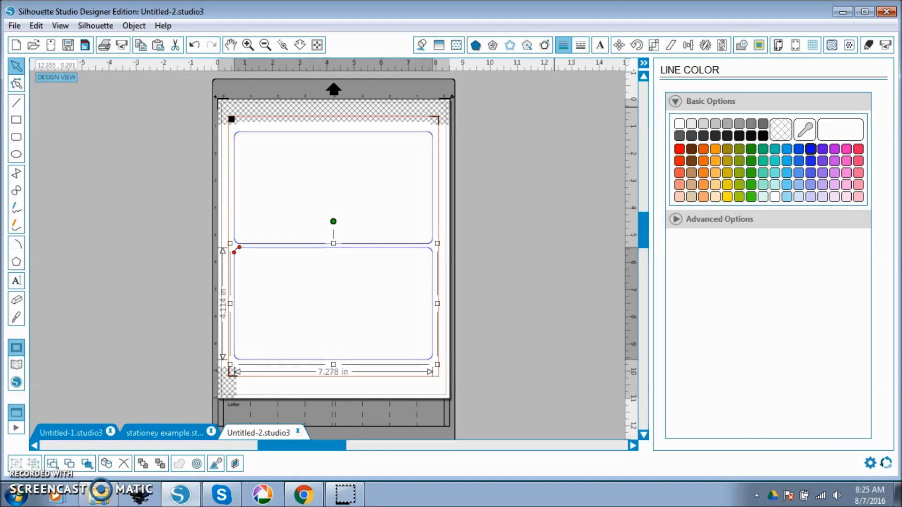
pyautogui.press('Down')
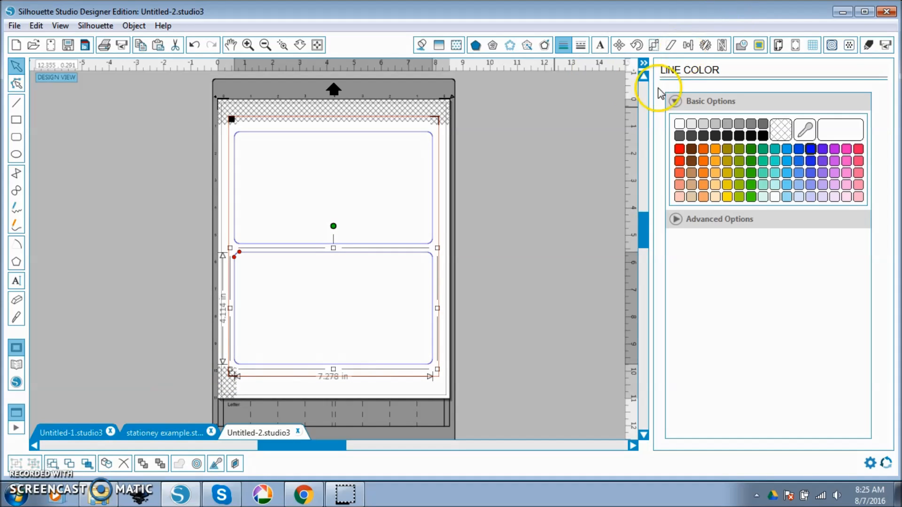
# Step: Cut the seven tall heart-checklist stickers, five in the top row and two in the third row, from stationey example.studio3
pyautogui.click(169, 432)
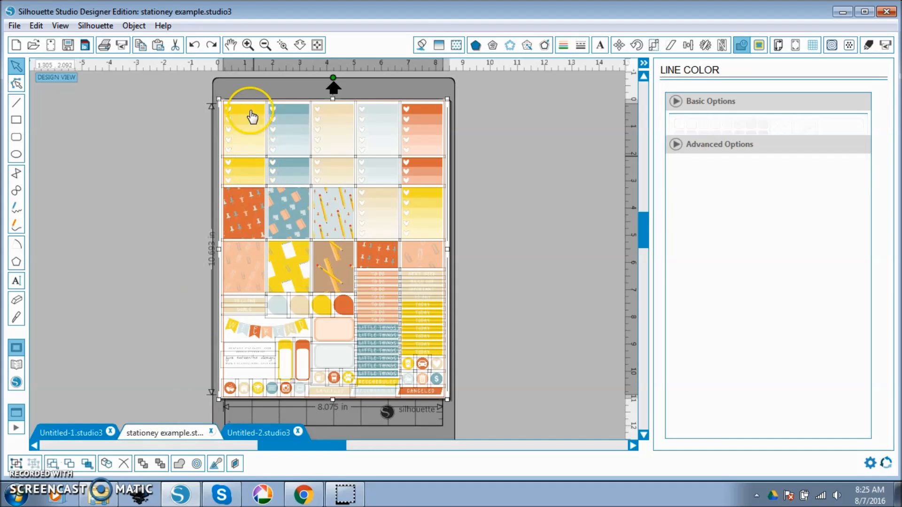
pyautogui.click(176, 132)
pyautogui.click(246, 125)
pyautogui.keyDown('shift'); pyautogui.click(278, 125); pyautogui.keyUp('shift')
pyautogui.keyDown('shift'); pyautogui.click(322, 130); pyautogui.keyUp('shift')
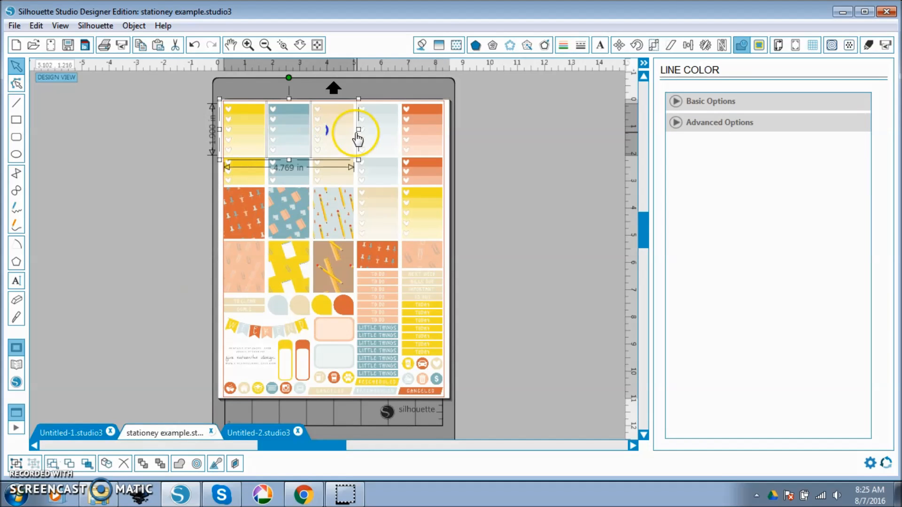
pyautogui.keyDown('shift'); pyautogui.click(363, 137); pyautogui.keyUp('shift')
pyautogui.keyDown('shift'); pyautogui.click(427, 140); pyautogui.keyUp('shift')
pyautogui.keyDown('shift'); pyautogui.click(410, 181); pyautogui.keyUp('shift')
pyautogui.keyDown('shift'); pyautogui.click(388, 211); pyautogui.keyUp('shift')
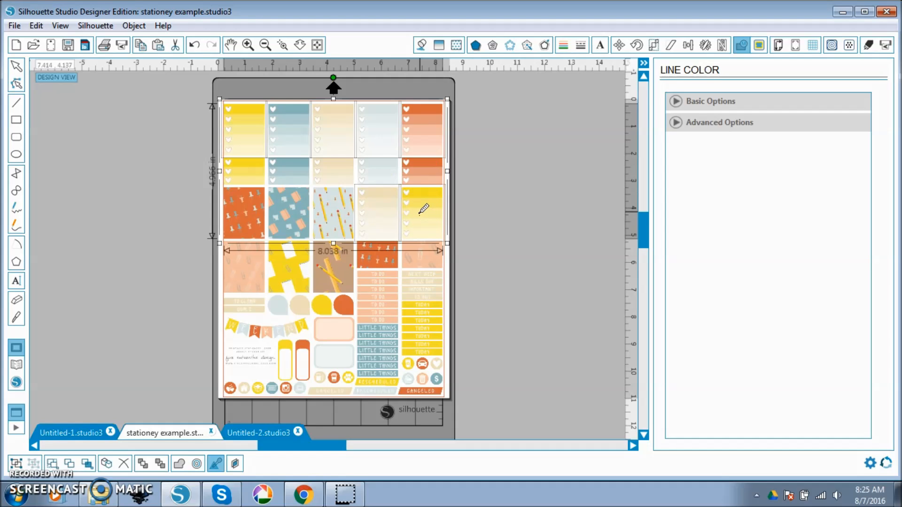
pyautogui.hotkey('ctrl', 'x')
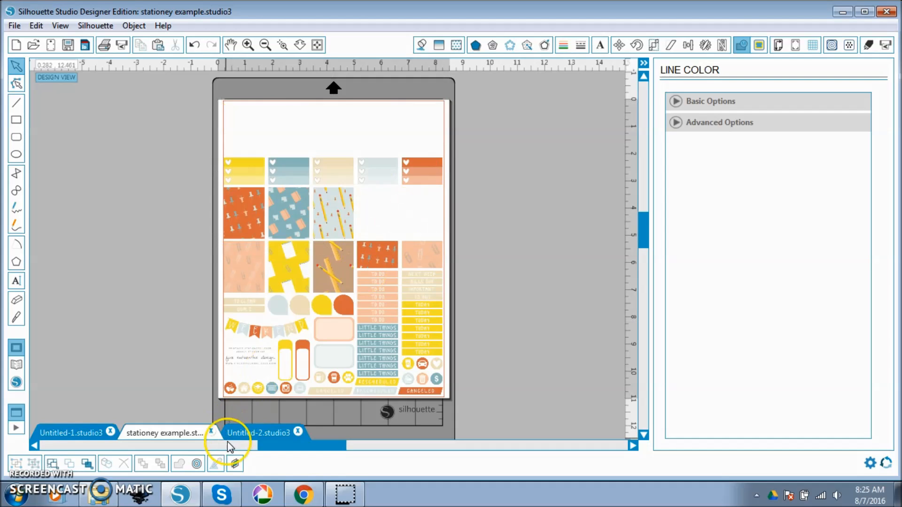
# Step: Paste the cut checklist stickers into Untitled-2.studio3 and move the group down the page, clear of the top registration marks
pyautogui.click(254, 432)
pyautogui.hotkey('ctrl', 'v')
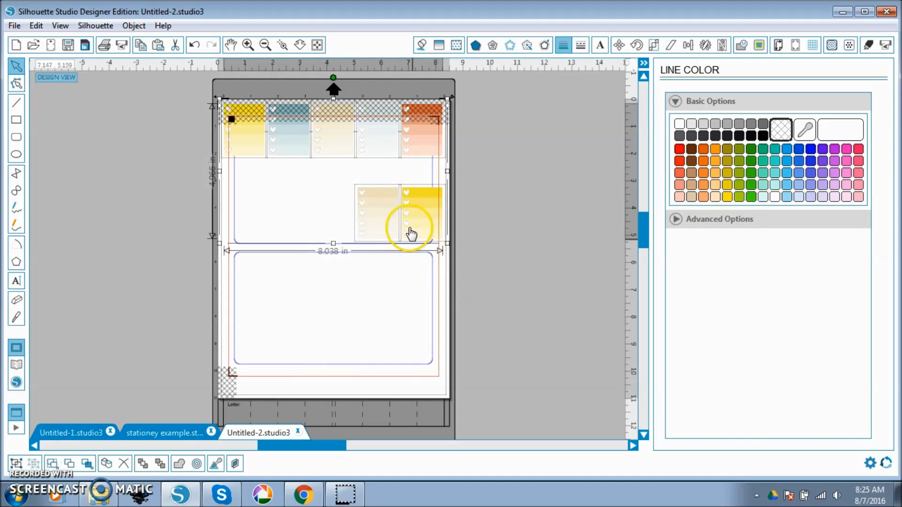
pyautogui.moveTo(386, 220); pyautogui.dragTo(403, 347)
pyautogui.click(506, 307)
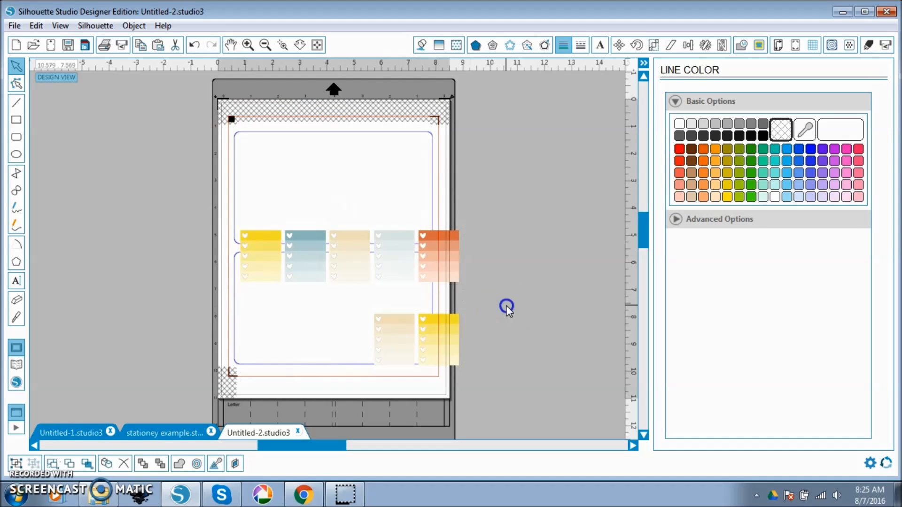
# Step: Arrange the seven checklist stickers roughly into a row of four in the upper rectangle with a row of three beneath
pyautogui.moveTo(272, 276); pyautogui.dragTo(272, 184)
pyautogui.moveTo(294, 251); pyautogui.dragTo(298, 174)
pyautogui.moveTo(349, 252); pyautogui.dragTo(356, 177)
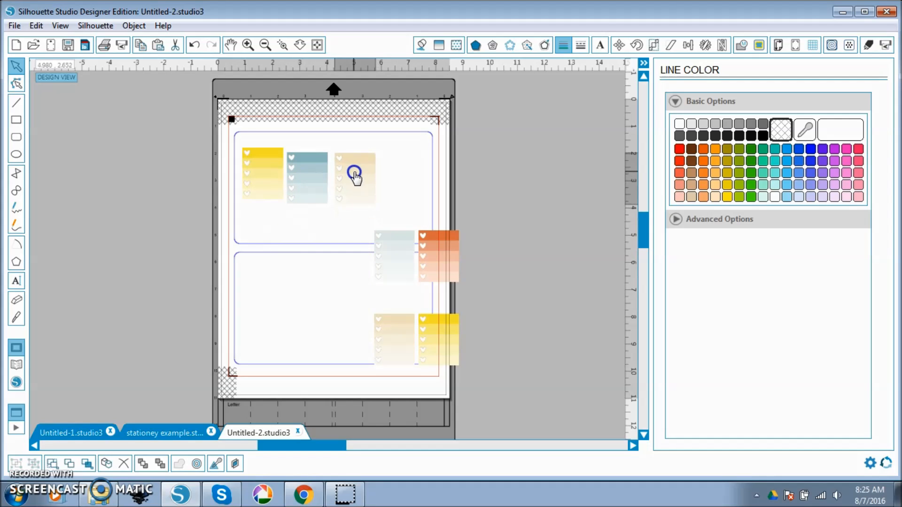
pyautogui.moveTo(397, 246); pyautogui.dragTo(411, 169)
pyautogui.moveTo(429, 258); pyautogui.dragTo(341, 238)
pyautogui.moveTo(436, 335); pyautogui.dragTo(399, 231)
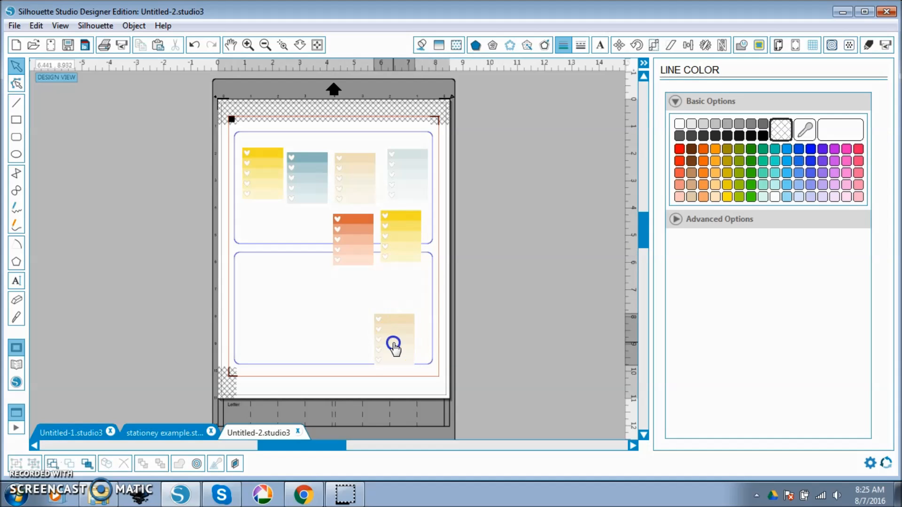
pyautogui.moveTo(394, 346); pyautogui.dragTo(308, 242)
# Step: Copy and paste the pale blue checklist sticker, placing the copy at the start of the second row
pyautogui.rightClick(409, 178)
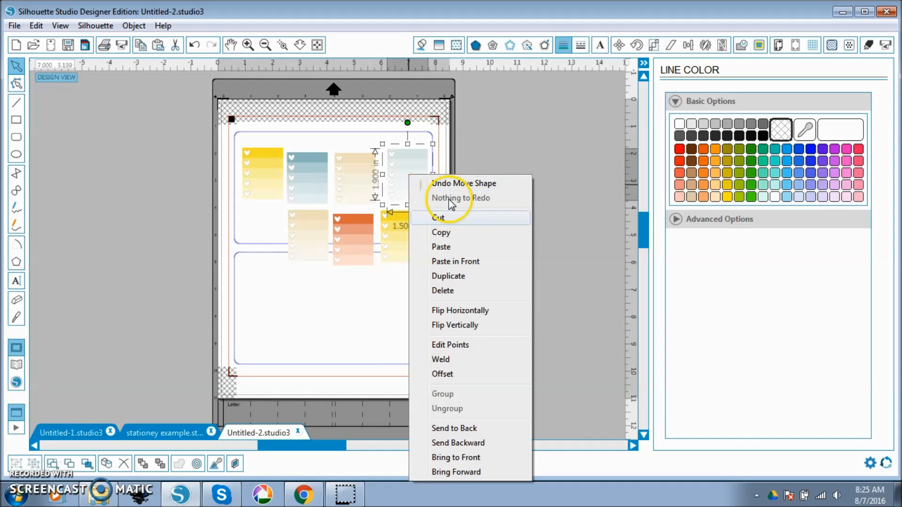
pyautogui.click(443, 233)
pyautogui.rightClick(530, 249)
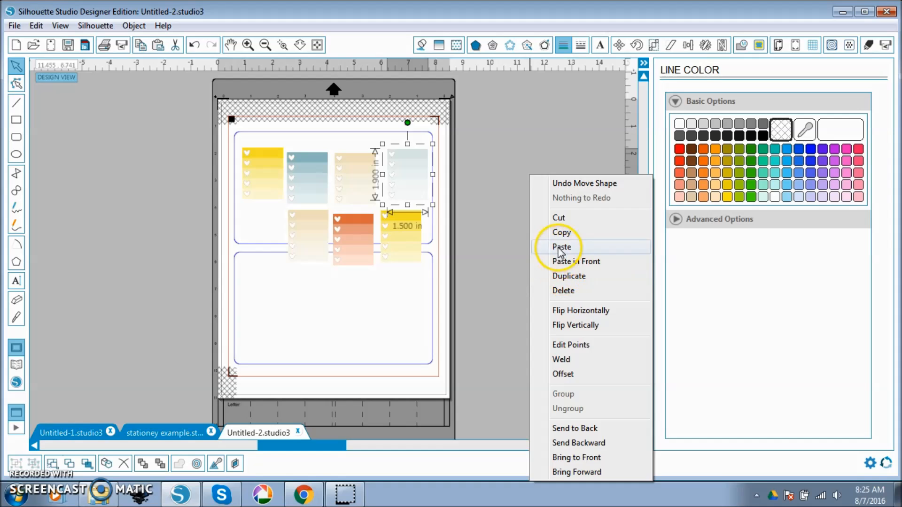
pyautogui.click(560, 249)
pyautogui.moveTo(392, 218); pyautogui.dragTo(260, 245)
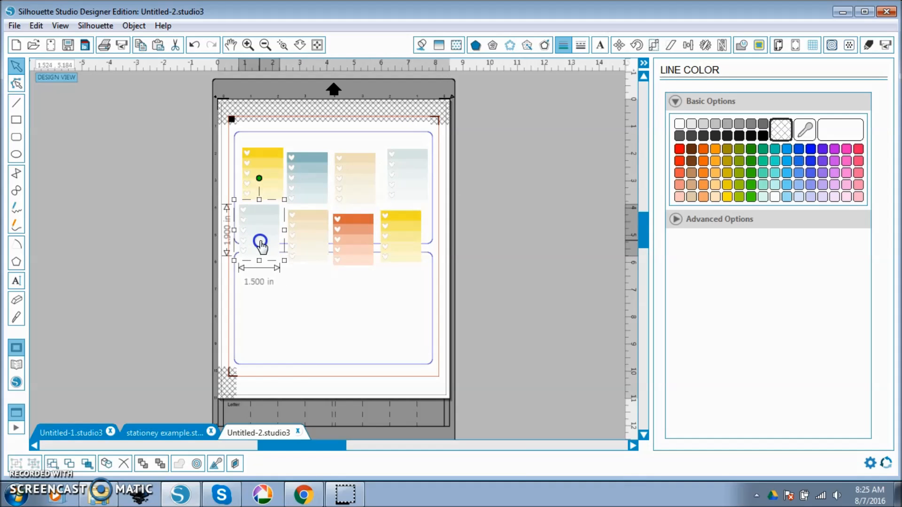
# Step: Copy the kit title and shop name text from stationey example.studio3 into Untitled-2.studio3 and place it beside the page's left edge
pyautogui.click(154, 436)
pyautogui.moveTo(202, 338); pyautogui.dragTo(279, 377)
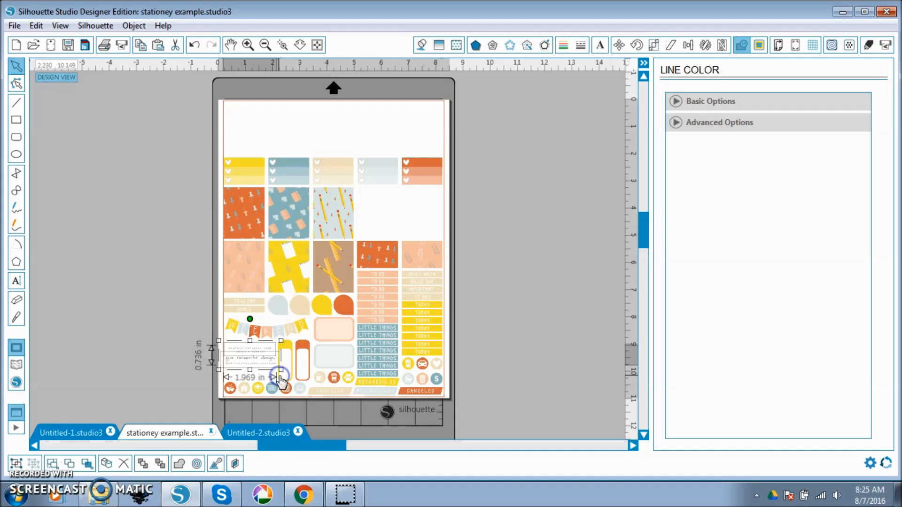
pyautogui.click(291, 430)
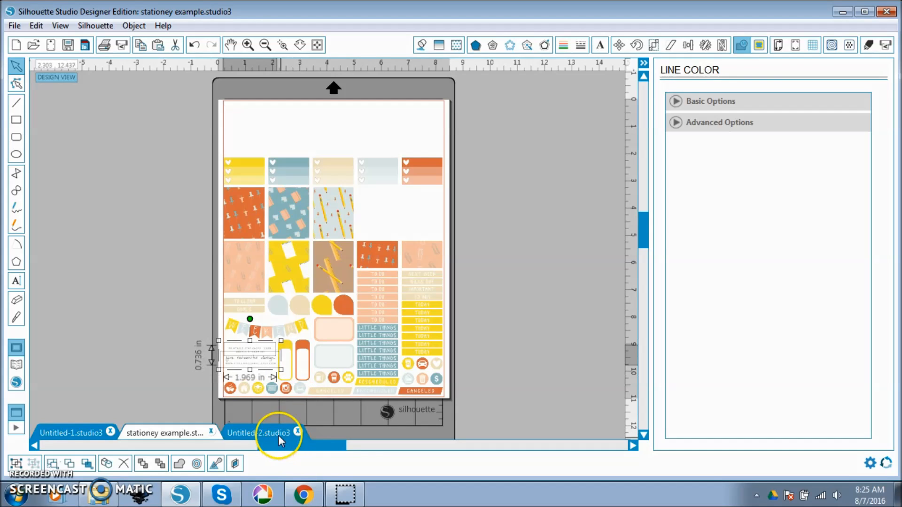
pyautogui.click(371, 301)
pyautogui.hotkey('ctrl', 'v')
pyautogui.moveTo(329, 429); pyautogui.dragTo(174, 167)
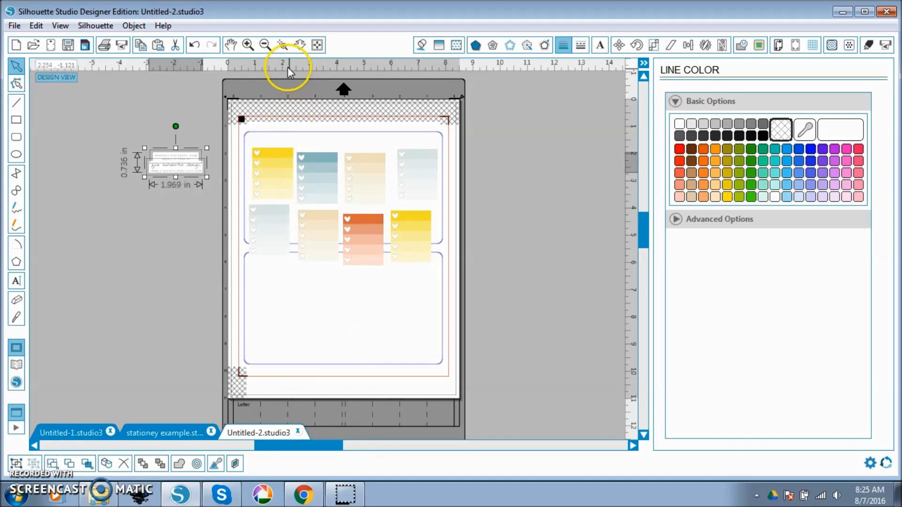
# Step: Move the kit title and the shop name text separately into the upper rectangle, above the first row of stickers
pyautogui.click(247, 46)
pyautogui.scroll(4, 261, 187)
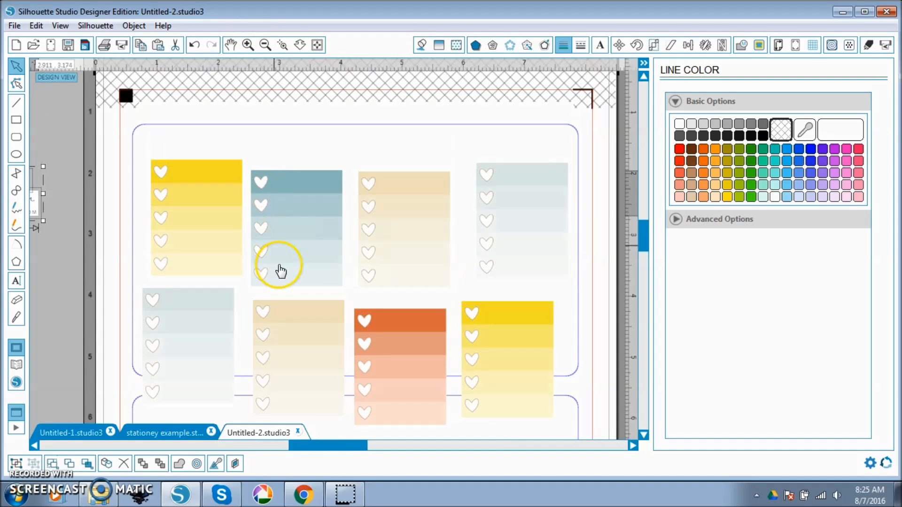
pyautogui.moveTo(313, 446); pyautogui.dragTo(283, 445)
pyautogui.moveTo(117, 185); pyautogui.dragTo(334, 137)
pyautogui.moveTo(113, 201); pyautogui.dragTo(538, 135)
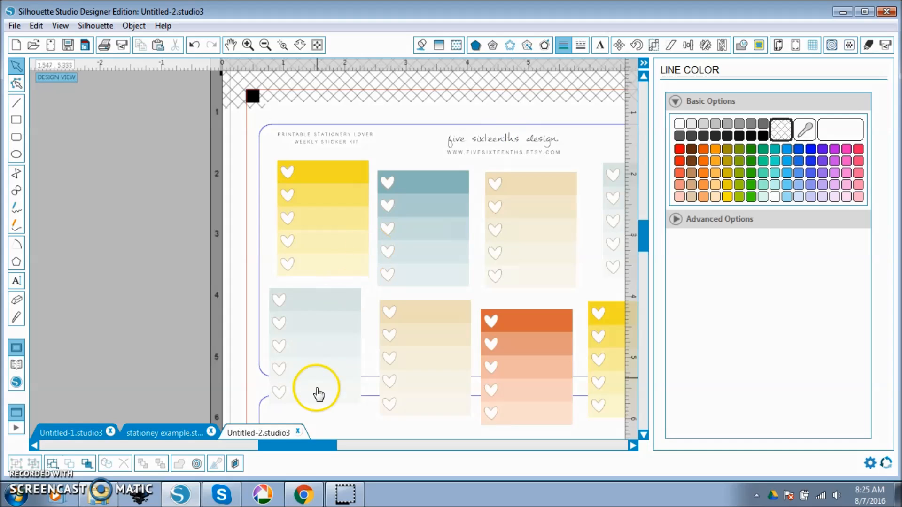
pyautogui.moveTo(306, 447); pyautogui.dragTo(352, 446)
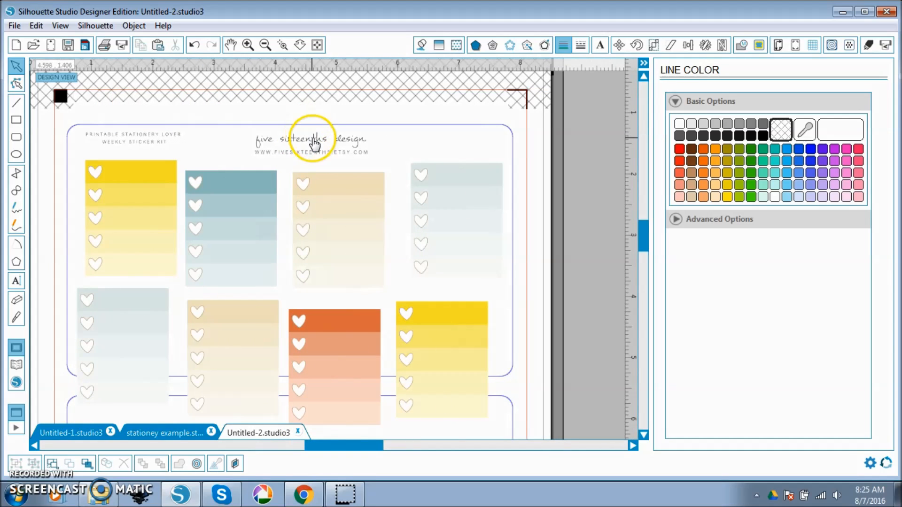
# Step: Shift the first yellow sticker, the lower pale blue sticker and the shop name right to clear the rectangle's left edge
pyautogui.moveTo(312, 137); pyautogui.dragTo(332, 147)
pyautogui.moveTo(117, 177); pyautogui.dragTo(144, 182)
pyautogui.moveTo(131, 308); pyautogui.dragTo(193, 308)
# Step: Rotate the kit title and shop name together 90° counterclockwise and place them along the upper rectangle's left edge
pyautogui.click(138, 149)
pyautogui.keyDown('shift'); pyautogui.click(332, 145); pyautogui.keyUp('shift')
pyautogui.moveTo(237, 104); pyautogui.dragTo(160, 145)
pyautogui.moveTo(228, 252); pyautogui.dragTo(80, 329)
pyautogui.moveTo(80, 136); pyautogui.dragTo(67, 207)
# Step: Reposition the four first-row stickers higher in the upper rectangle, spaced side by side beside the vertical text
pyautogui.moveTo(140, 225); pyautogui.dragTo(129, 194)
pyautogui.moveTo(217, 216); pyautogui.dragTo(231, 186)
pyautogui.moveTo(328, 215); pyautogui.dragTo(334, 187)
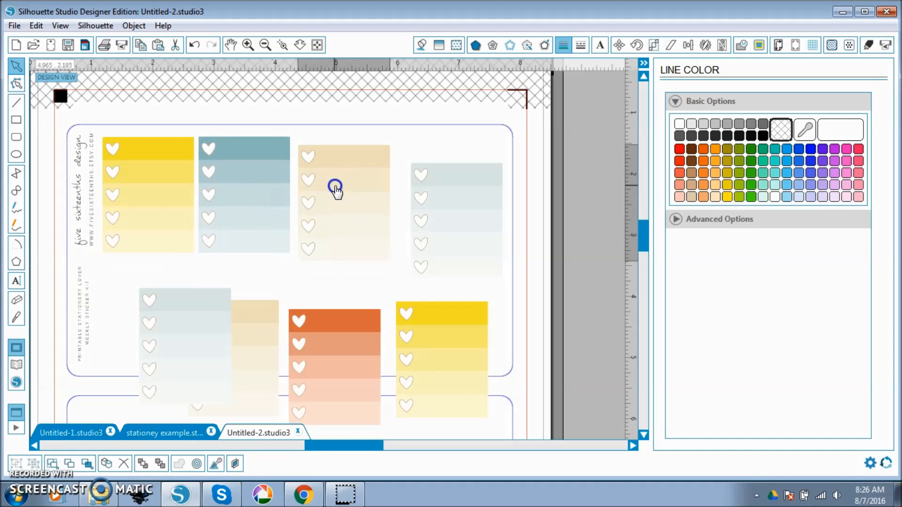
pyautogui.moveTo(444, 218); pyautogui.dragTo(441, 197)
pyautogui.moveTo(373, 188); pyautogui.dragTo(382, 180)
pyautogui.moveTo(260, 178); pyautogui.dragTo(268, 182)
# Step: Move the four second-row stickers up beneath the first row so they sit in four columns within the upper rectangle
pyautogui.moveTo(183, 309); pyautogui.dragTo(144, 277)
pyautogui.moveTo(225, 338); pyautogui.dragTo(238, 301)
pyautogui.moveTo(325, 349); pyautogui.dragTo(334, 298)
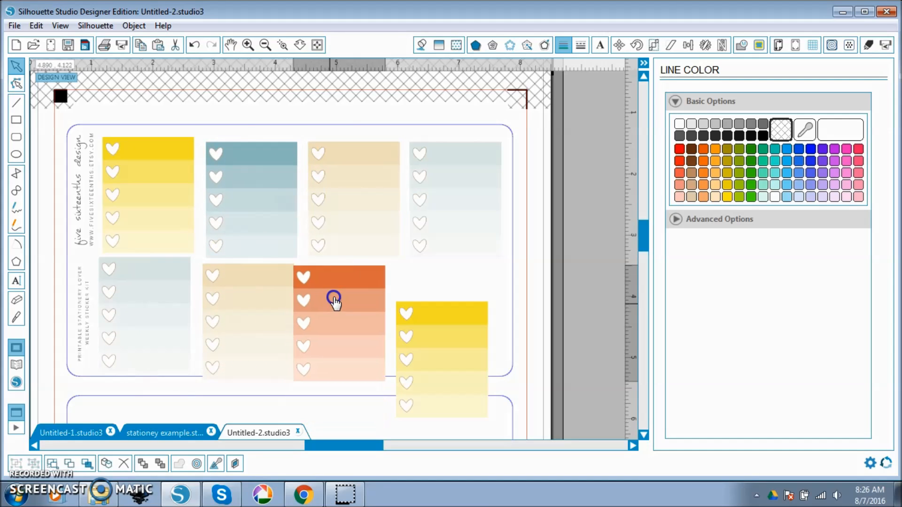
pyautogui.moveTo(425, 343); pyautogui.dragTo(444, 262)
# Step: Raise the lower yellow sticker level with the orange one and center-align the fourth- and third-column sticker pairs horizontally
pyautogui.click(447, 328)
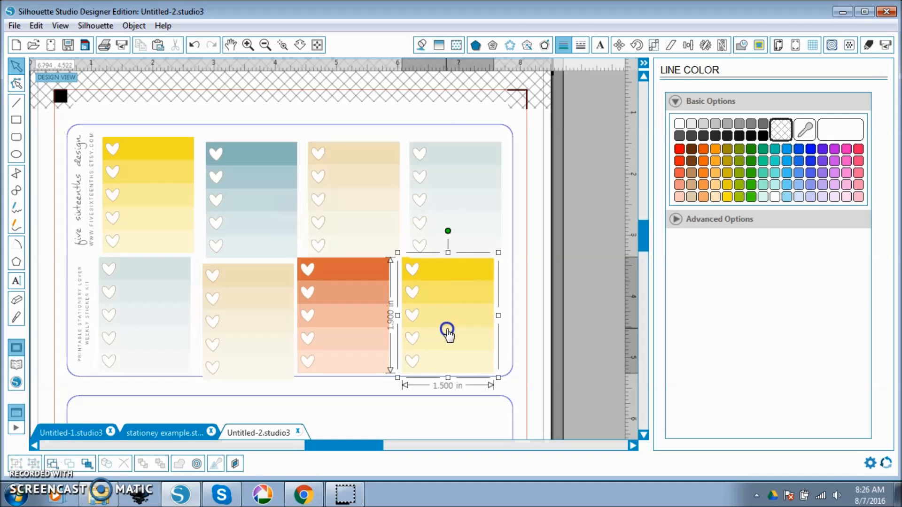
pyautogui.keyDown('shift'); pyautogui.click(439, 207); pyautogui.keyUp('shift')
pyautogui.click(694, 45)
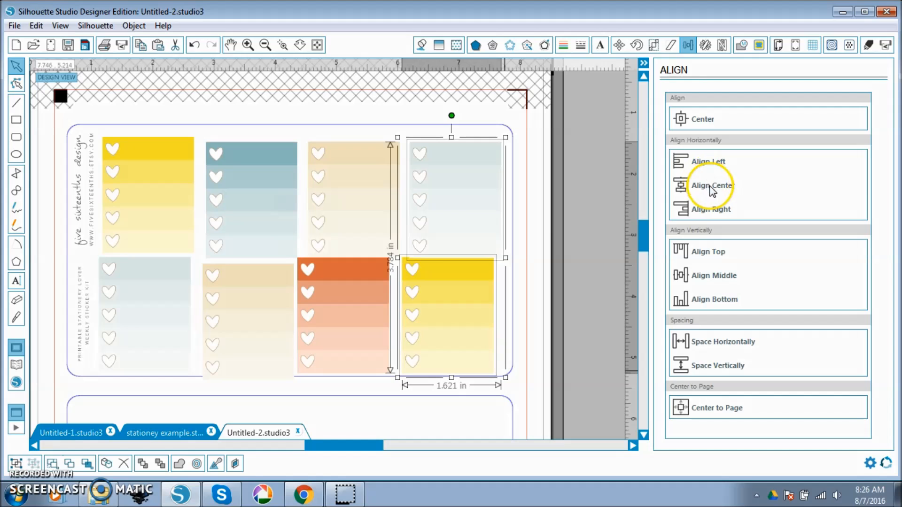
pyautogui.click(712, 190)
pyautogui.click(351, 201)
pyautogui.keyDown('shift'); pyautogui.click(352, 299); pyautogui.keyUp('shift')
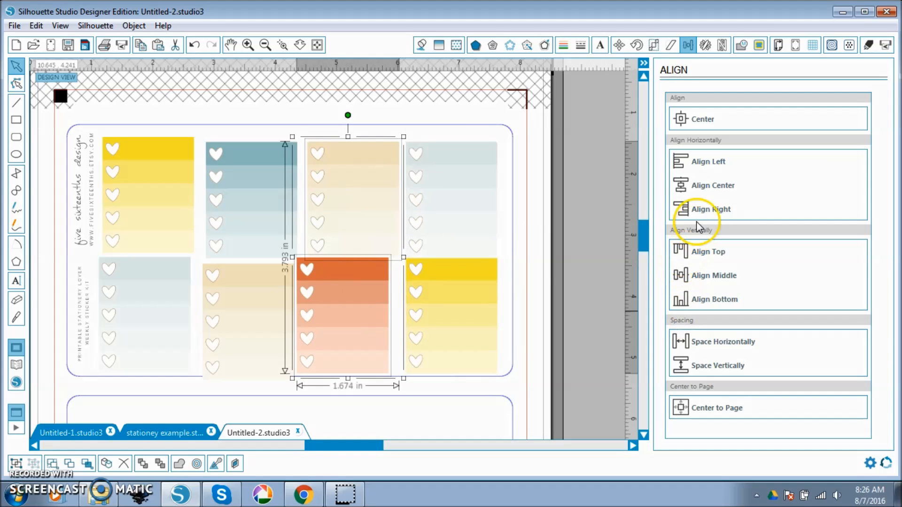
pyautogui.click(704, 186)
# Step: Center-align the upper and lower stickers of the second column horizontally, and do the same for the first column
pyautogui.click(248, 223)
pyautogui.keyDown('shift'); pyautogui.click(283, 325); pyautogui.keyUp('shift')
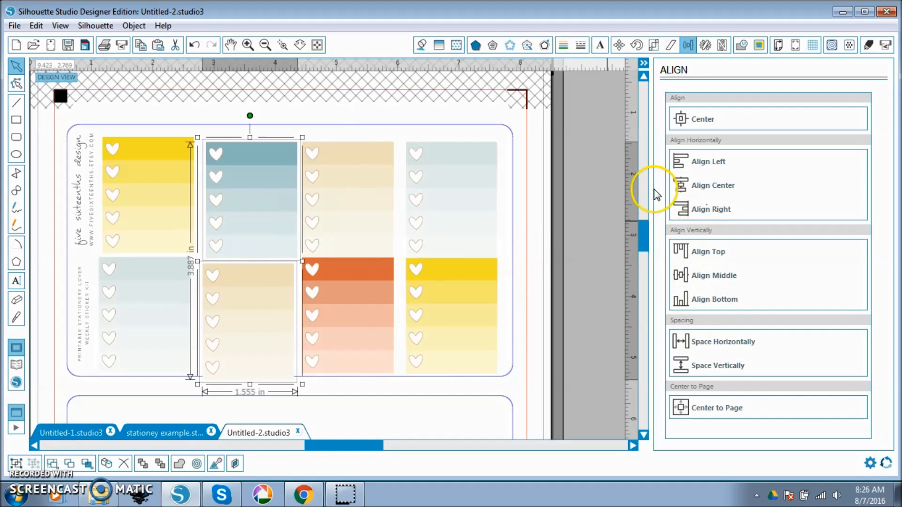
pyautogui.click(705, 188)
pyautogui.click(137, 221)
pyautogui.keyDown('shift'); pyautogui.click(141, 288); pyautogui.keyUp('shift')
pyautogui.click(751, 200)
# Step: Align the four first-row stickers by their top edges and move the row slightly up and right within the upper rectangle
pyautogui.click(469, 234)
pyautogui.keyDown('shift'); pyautogui.click(351, 216); pyautogui.keyUp('shift')
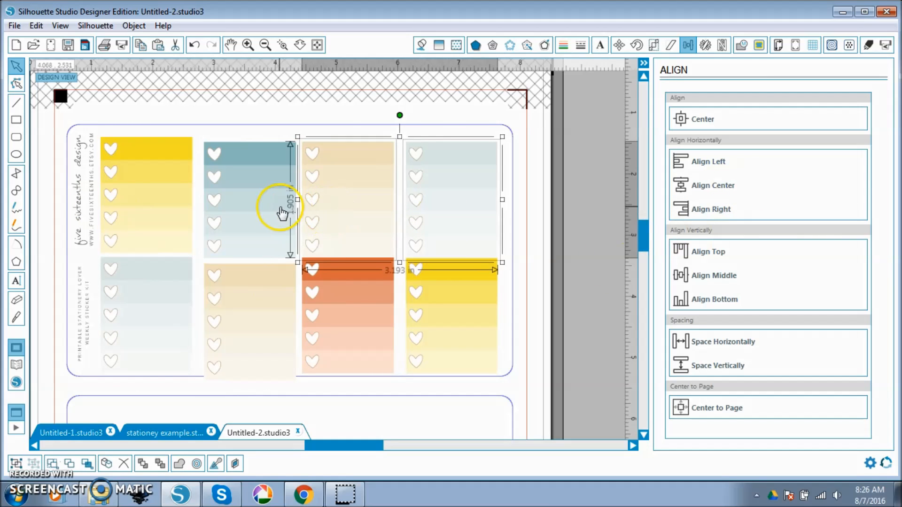
pyautogui.keyDown('shift'); pyautogui.click(282, 213); pyautogui.keyUp('shift')
pyautogui.keyDown('shift'); pyautogui.click(156, 198); pyautogui.keyUp('shift')
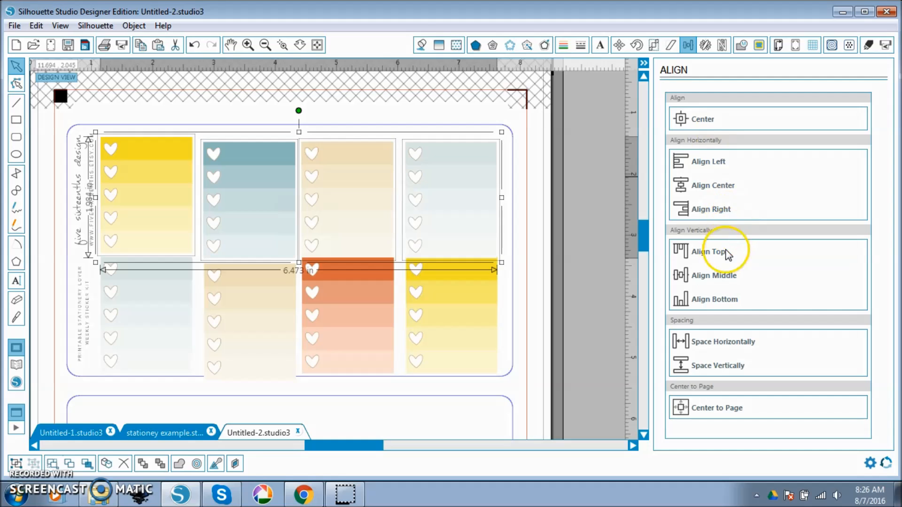
pyautogui.hotkey('ctrl', 'z')
pyautogui.hotkey('ctrl', 'z')
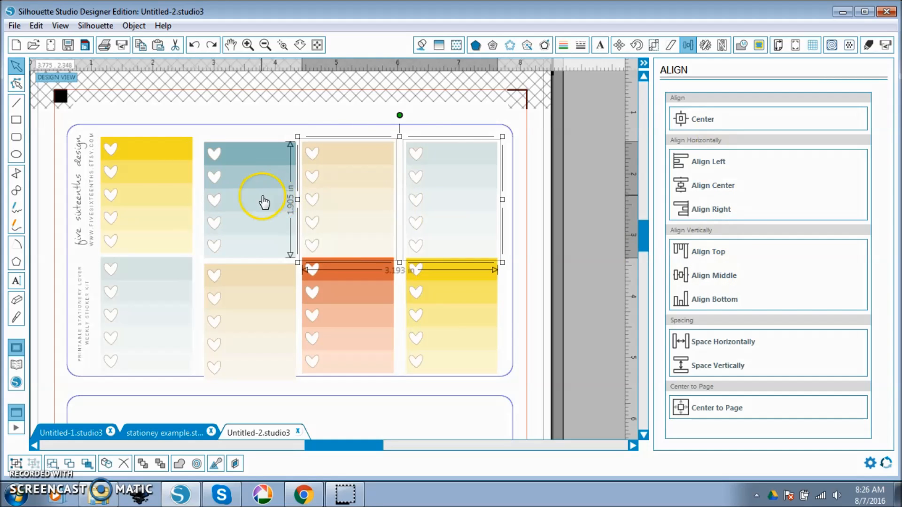
pyautogui.keyDown('shift'); pyautogui.click(264, 202); pyautogui.keyUp('shift')
pyautogui.keyDown('shift'); pyautogui.click(169, 186); pyautogui.keyUp('shift')
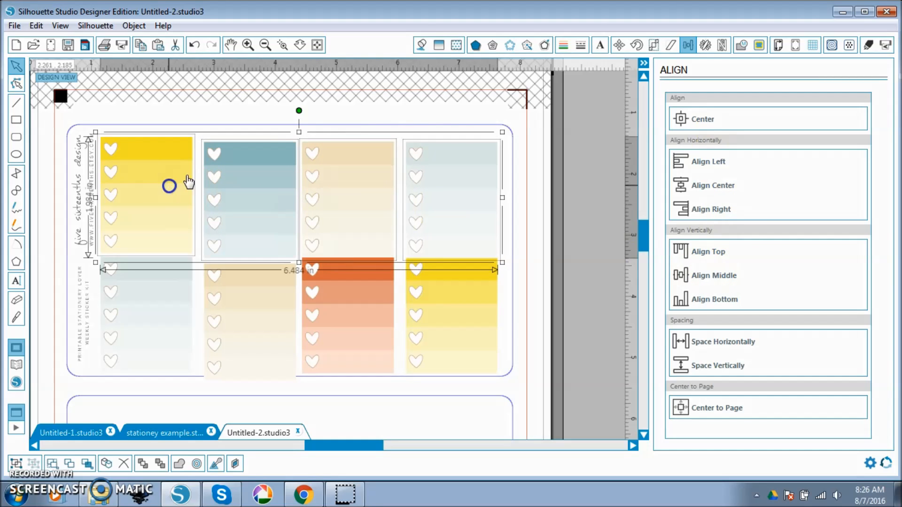
pyautogui.click(714, 252)
pyautogui.moveTo(453, 187); pyautogui.dragTo(457, 181)
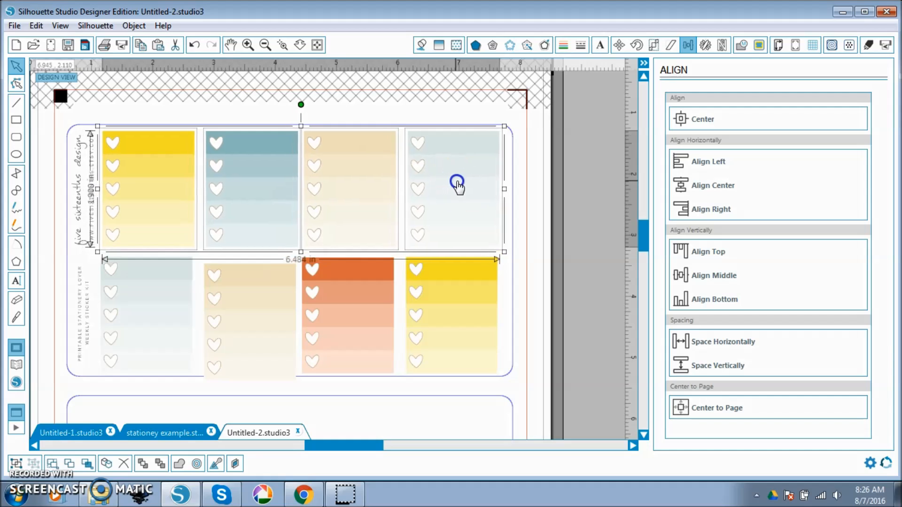
pyautogui.click(567, 280)
# Step: Align the four second-row stickers by their top edges and move the row slightly up and right beneath the first row
pyautogui.click(473, 308)
pyautogui.keyDown('shift'); pyautogui.click(346, 308); pyautogui.keyUp('shift')
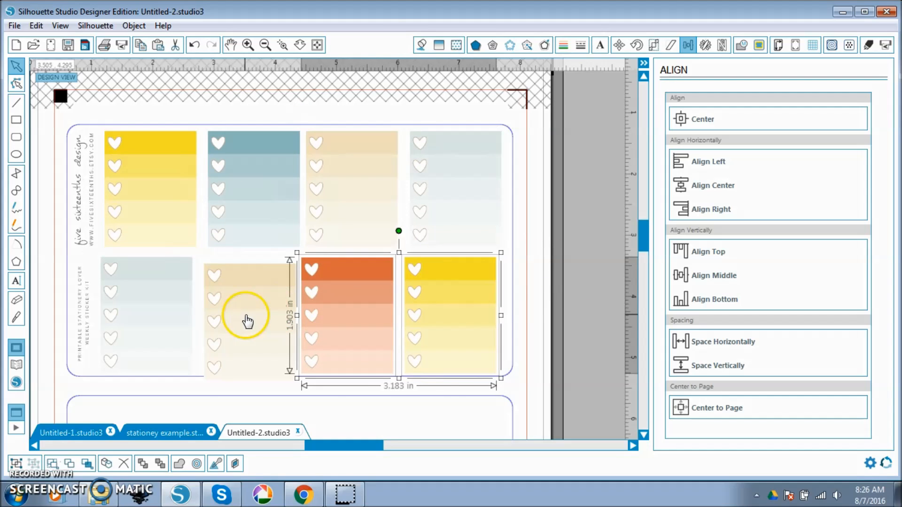
pyautogui.keyDown('shift'); pyautogui.click(247, 322); pyautogui.keyUp('shift')
pyautogui.keyDown('shift'); pyautogui.click(156, 310); pyautogui.keyUp('shift')
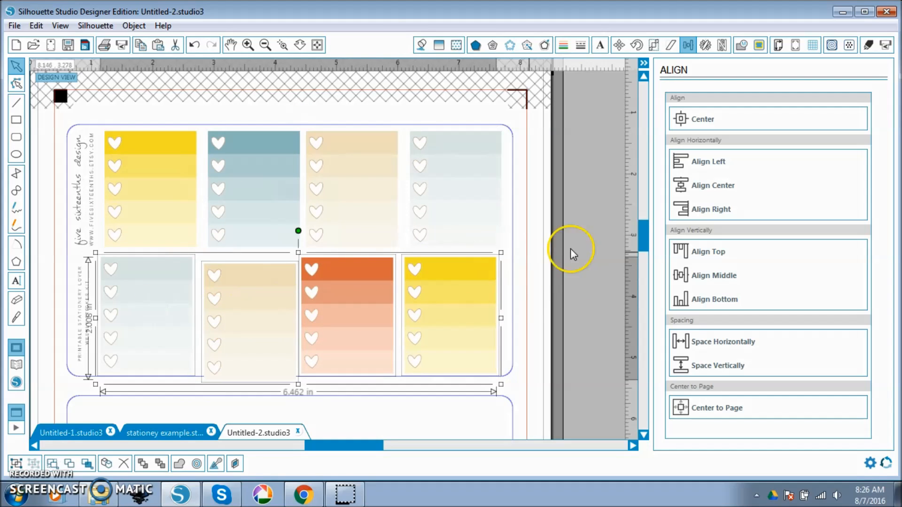
pyautogui.click(707, 251)
pyautogui.moveTo(443, 305); pyautogui.dragTo(453, 296)
pyautogui.click(573, 291)
# Step: Center-align the fourth-column and third-column sticker pairs horizontally again after the row shifts
pyautogui.click(478, 296)
pyautogui.keyDown('shift'); pyautogui.click(453, 211); pyautogui.keyUp('shift')
pyautogui.click(695, 187)
pyautogui.click(328, 195)
pyautogui.keyDown('shift'); pyautogui.click(352, 284); pyautogui.keyUp('shift')
pyautogui.click(695, 189)
pyautogui.keyDown('shift'); pyautogui.click(247, 182); pyautogui.keyUp('shift')
pyautogui.keyDown('shift'); pyautogui.click(246, 268); pyautogui.keyUp('shift')
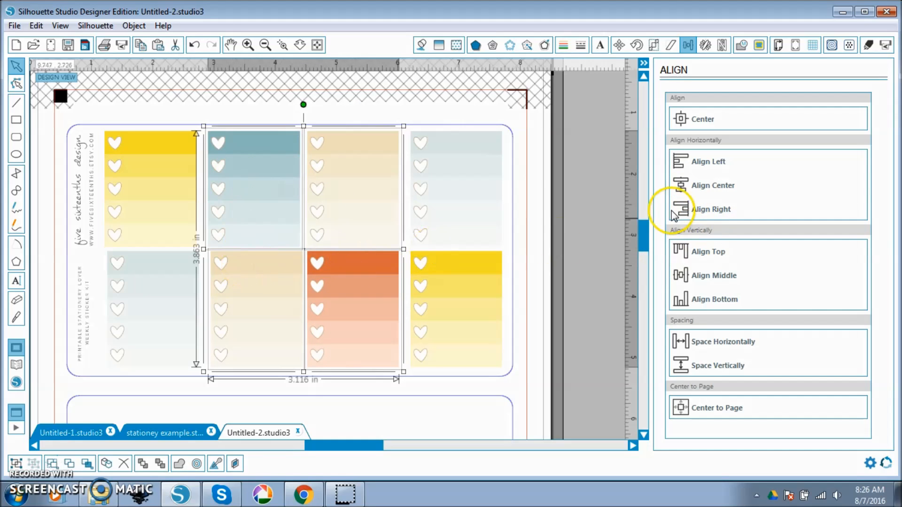
pyautogui.click(702, 192)
pyautogui.hotkey('ctrl', 'z')
pyautogui.click(245, 105)
# Step: Center-align the second-column sticker pair and the first-column sticker pair horizontally
pyautogui.click(246, 218)
pyautogui.keyDown('shift'); pyautogui.click(245, 282); pyautogui.keyUp('shift')
pyautogui.click(728, 187)
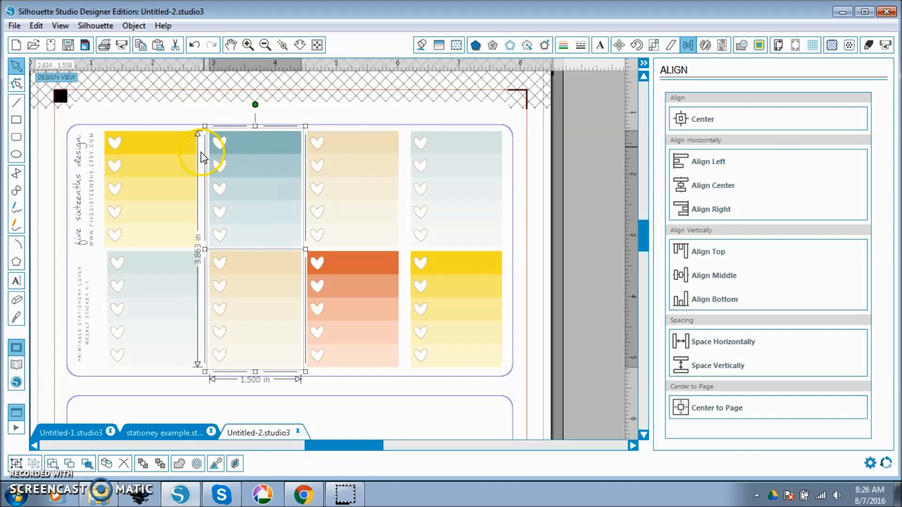
pyautogui.click(175, 173)
pyautogui.keyDown('shift'); pyautogui.click(167, 280); pyautogui.keyUp('shift')
pyautogui.click(718, 187)
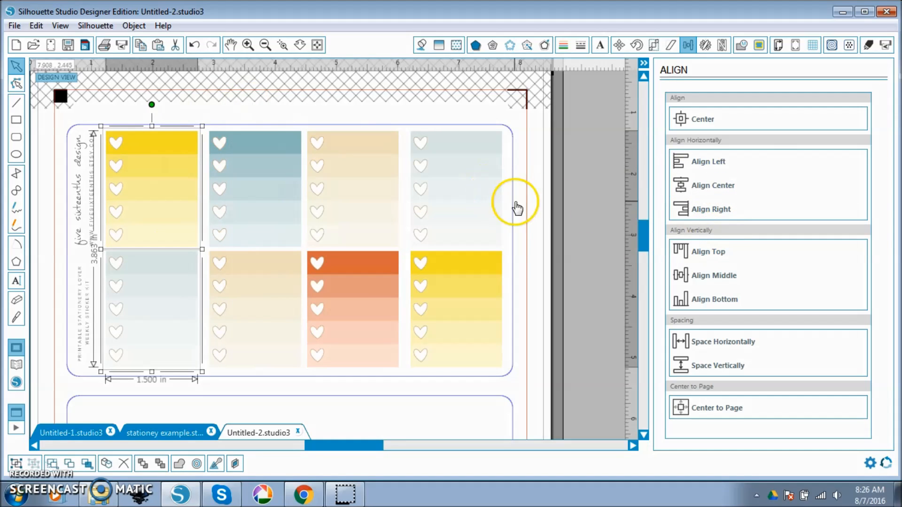
pyautogui.click(571, 203)
# Step: Nudge the second-column sticker pair left and the third-column pair slightly right to even out the column gaps
pyautogui.scroll(-1, 568, 202)
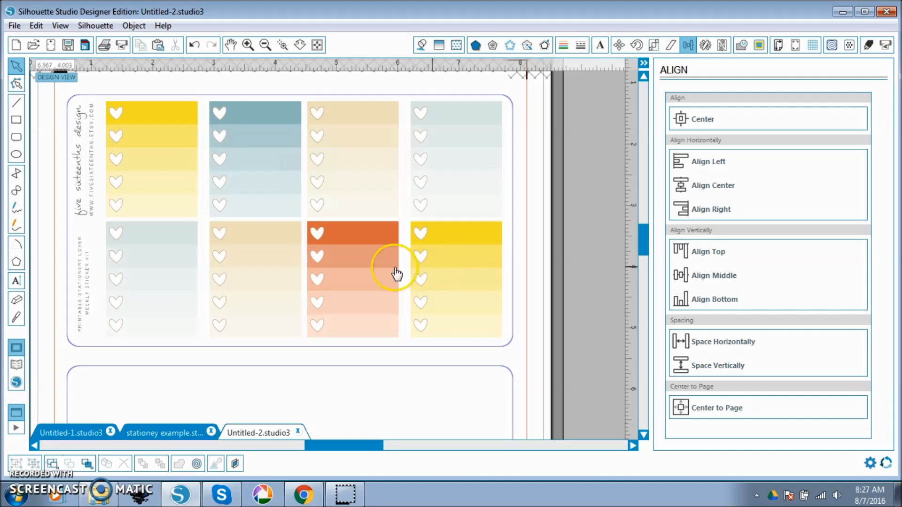
pyautogui.click(260, 233)
pyautogui.press('Left')
pyautogui.press('Left')
pyautogui.press('Left')
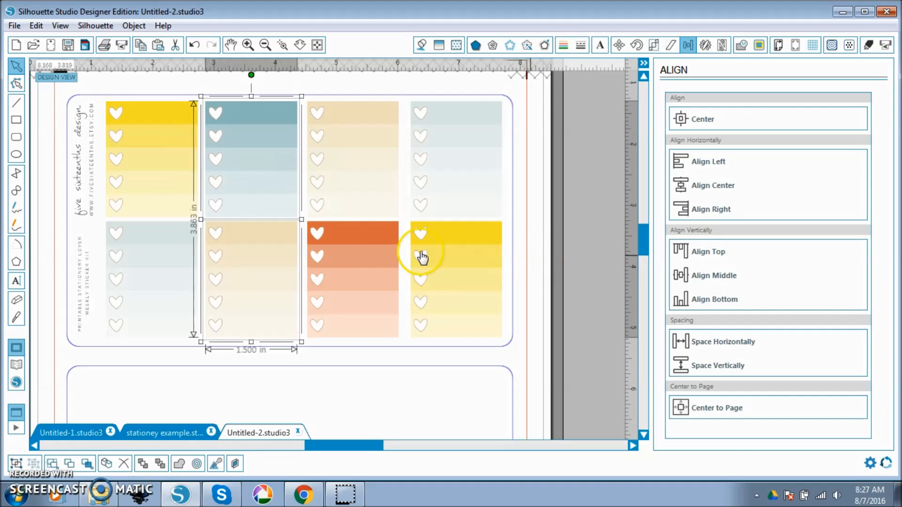
pyautogui.click(368, 214)
pyautogui.press('Right')
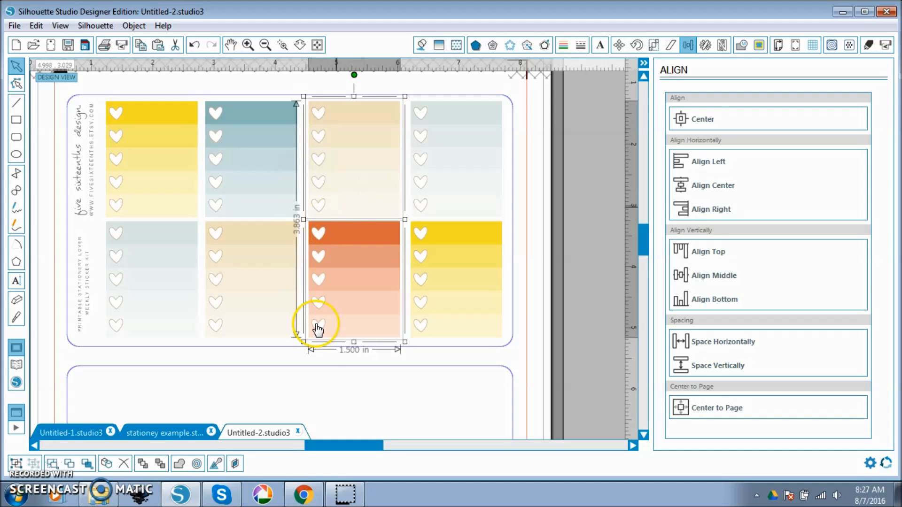
# Step: Delete the empty rounded rectangle below the sticker sheet
pyautogui.scroll(-4, 355, 332)
pyautogui.scroll(1, 414, 329)
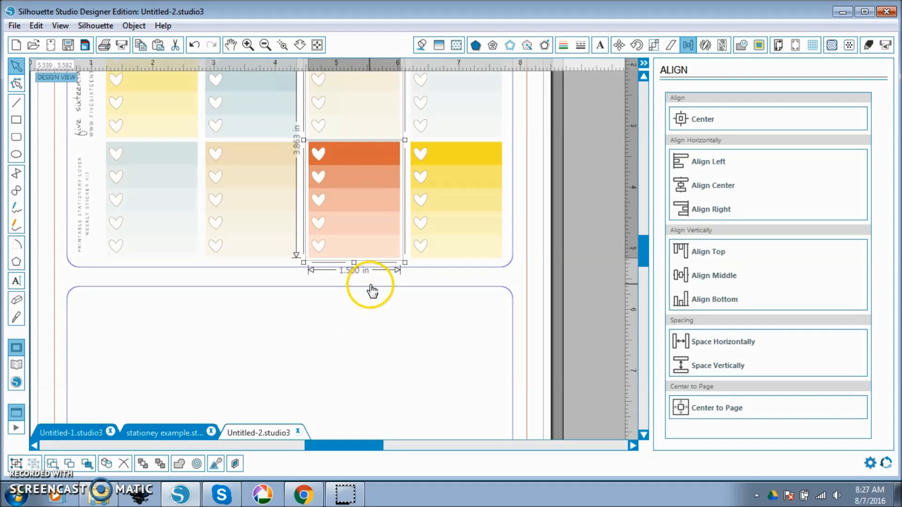
pyautogui.click(371, 285)
# Step: Give all eight heart checklist stickers in the rectangle a red line color
pyautogui.scroll(2, 428, 187)
pyautogui.keyDown('shift'); pyautogui.click(455, 246); pyautogui.keyUp('shift')
pyautogui.keyDown('shift'); pyautogui.click(343, 237); pyautogui.keyUp('shift')
pyautogui.keyDown('shift'); pyautogui.click(272, 241); pyautogui.keyUp('shift')
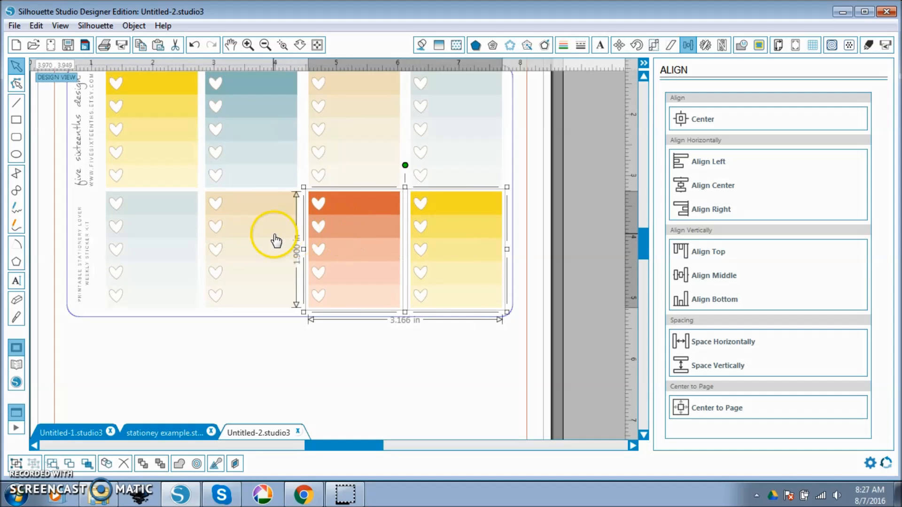
pyautogui.keyDown('shift'); pyautogui.click(146, 243); pyautogui.keyUp('shift')
pyautogui.keyDown('shift'); pyautogui.click(285, 152); pyautogui.keyUp('shift')
pyautogui.keyDown('shift'); pyautogui.click(424, 143); pyautogui.keyUp('shift')
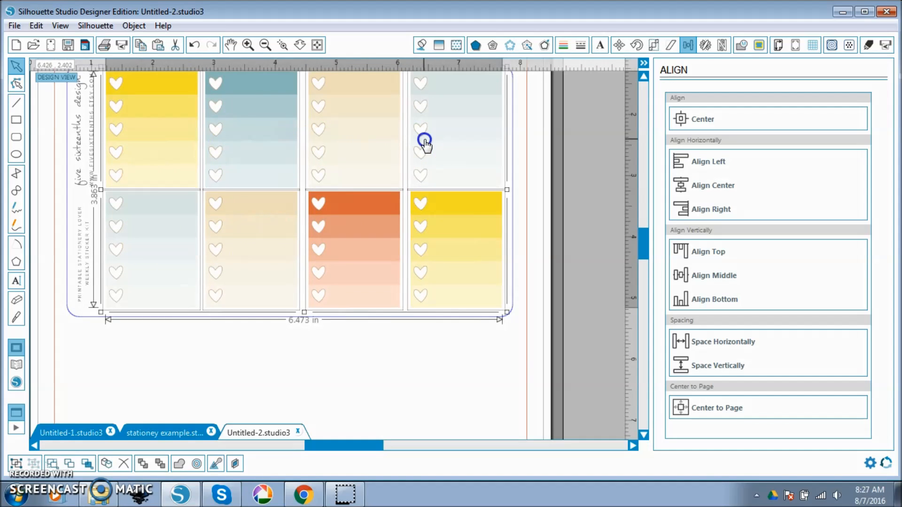
pyautogui.click(564, 45)
pyautogui.click(679, 149)
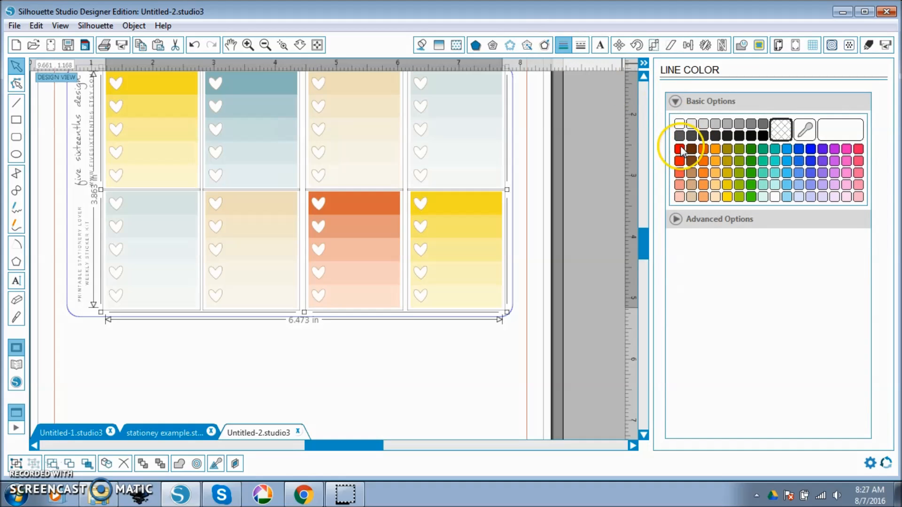
pyautogui.click(593, 237)
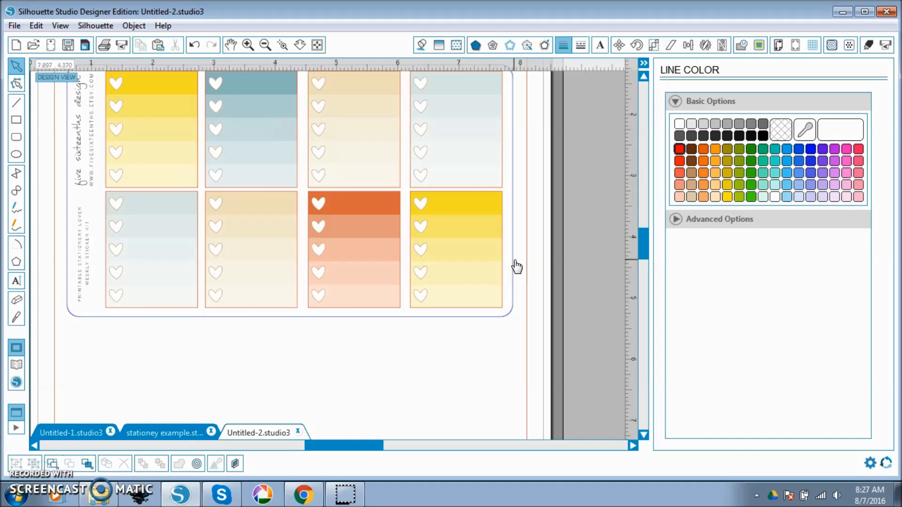
# Step: Group the vertical shop name and kit title with the upper rounded rectangle
pyautogui.scroll(1, 516, 267)
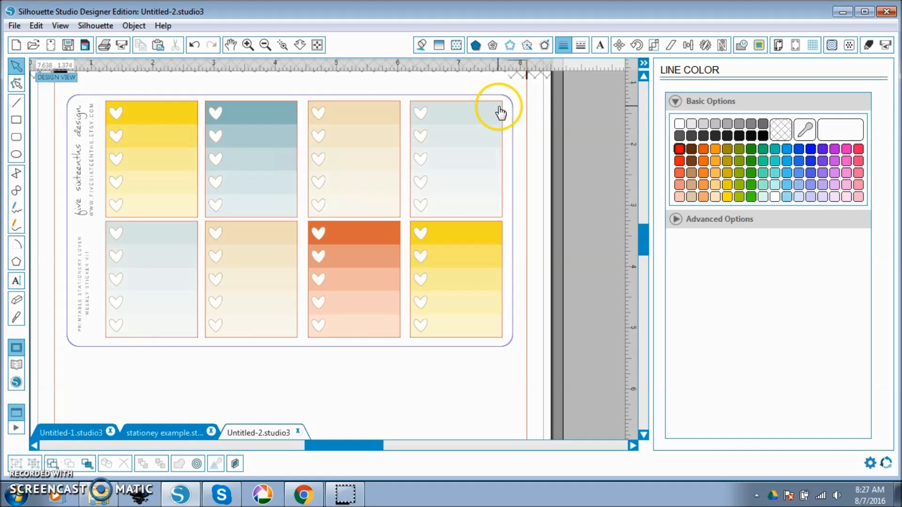
pyautogui.click(83, 197)
pyautogui.keyDown('shift'); pyautogui.click(83, 268); pyautogui.keyUp('shift')
pyautogui.click(103, 347)
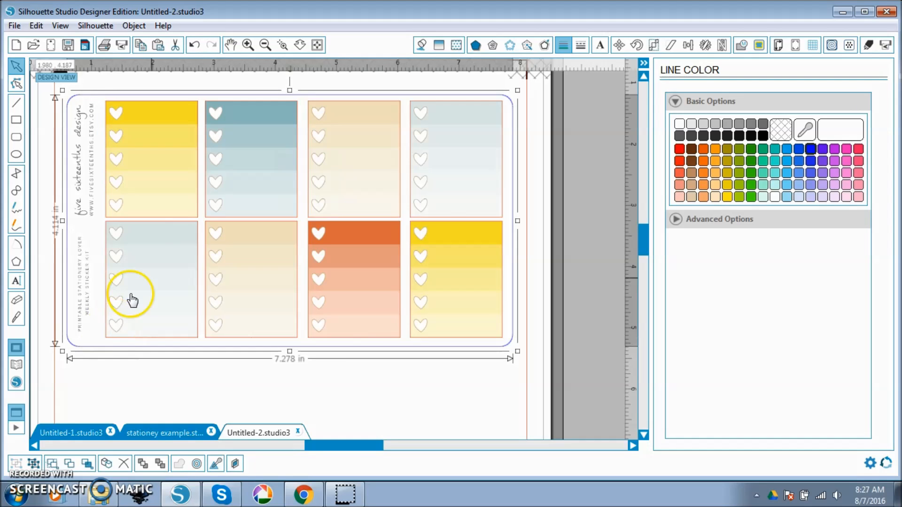
# Step: Duplicate the grouped rectangle and text directly below the original and nudge the copy down to leave a wider gap
pyautogui.scroll(-2, 181, 262)
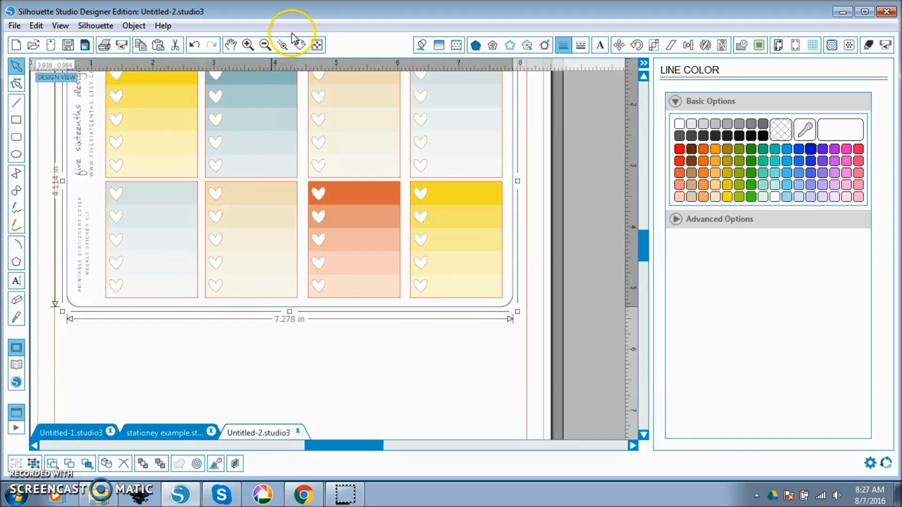
pyautogui.click(317, 43)
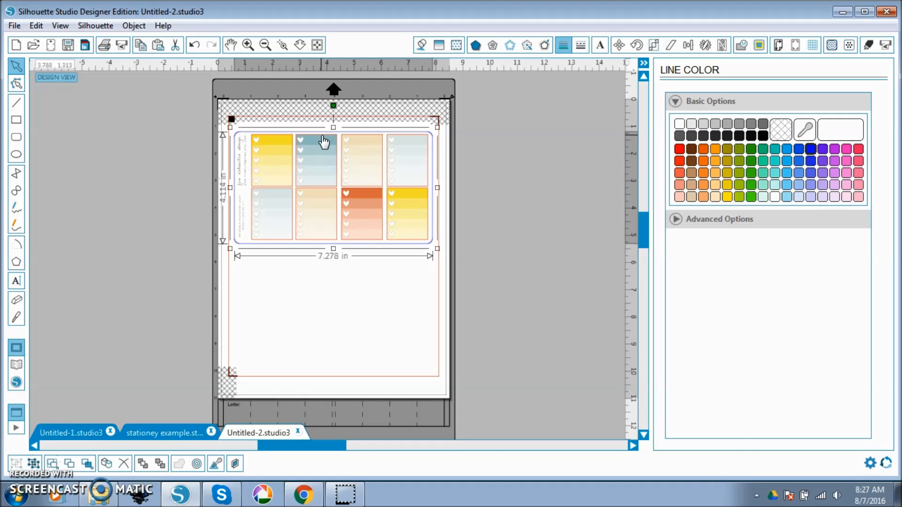
pyautogui.press('i')
pyautogui.press('i')
pyautogui.press('i')
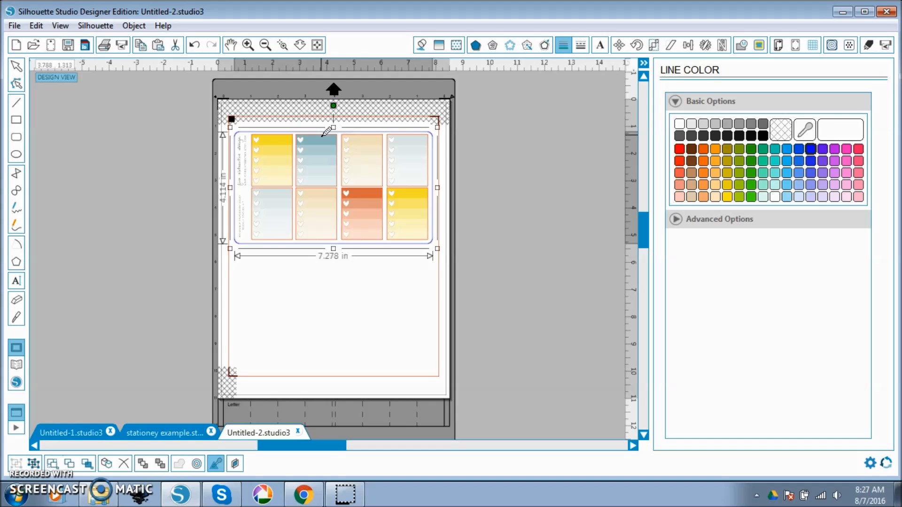
pyautogui.hotkey('ctrl', 'Down')
pyautogui.press('Down')
pyautogui.press('Down')
pyautogui.press('Down')
pyautogui.press('Down')
pyautogui.press('Down')
pyautogui.press('Down')
pyautogui.press('Down')
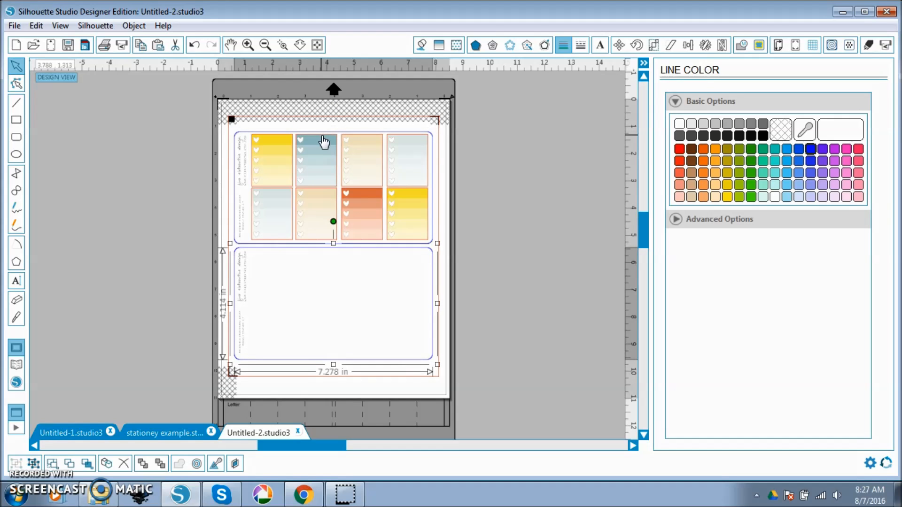
pyautogui.press('Down')
pyautogui.press('Down')
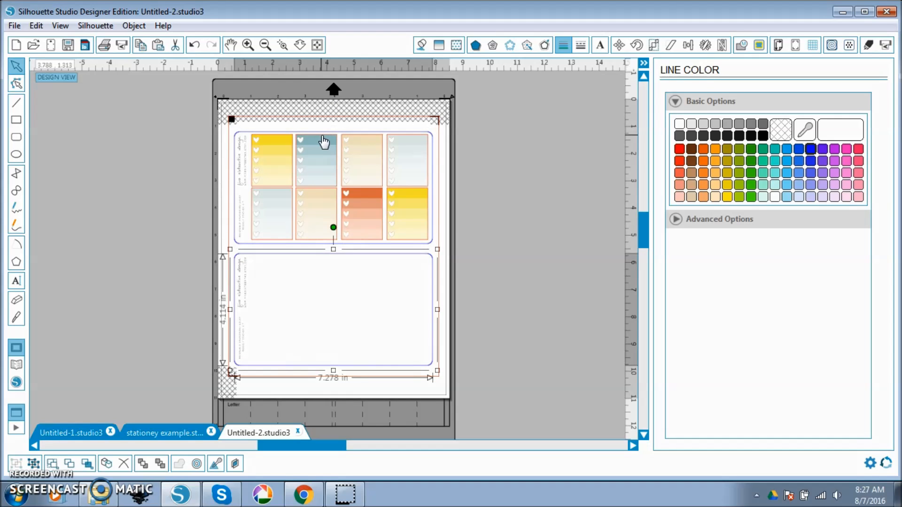
# Step: Switch to the stationey example document and cut the six large patterned box stickers from the sheet
pyautogui.click(185, 431)
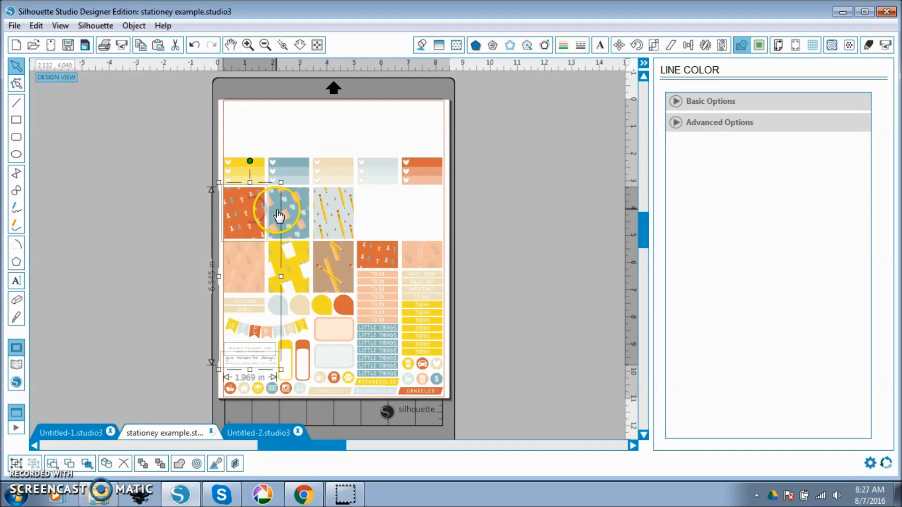
pyautogui.click(249, 212)
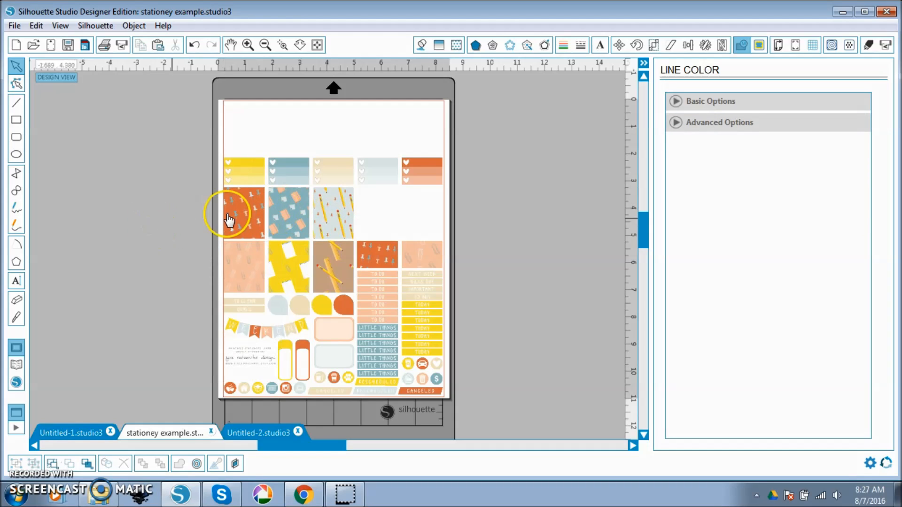
pyautogui.keyDown('shift'); pyautogui.click(280, 217); pyautogui.keyUp('shift')
pyautogui.keyDown('shift'); pyautogui.click(333, 221); pyautogui.keyUp('shift')
pyautogui.keyDown('shift'); pyautogui.click(339, 254); pyautogui.keyUp('shift')
pyautogui.keyDown('shift'); pyautogui.click(295, 278); pyautogui.keyUp('shift')
pyautogui.keyDown('shift'); pyautogui.click(241, 270); pyautogui.keyUp('shift')
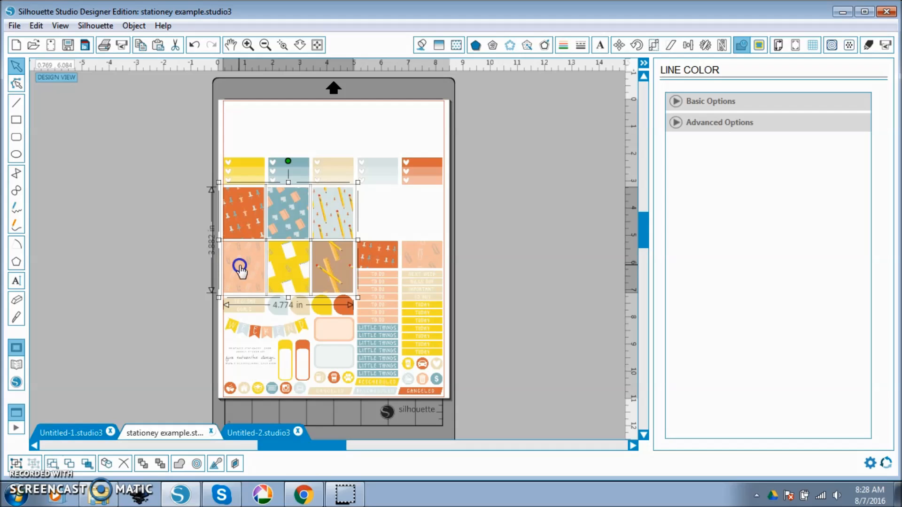
pyautogui.hotkey('ctrl', 'x')
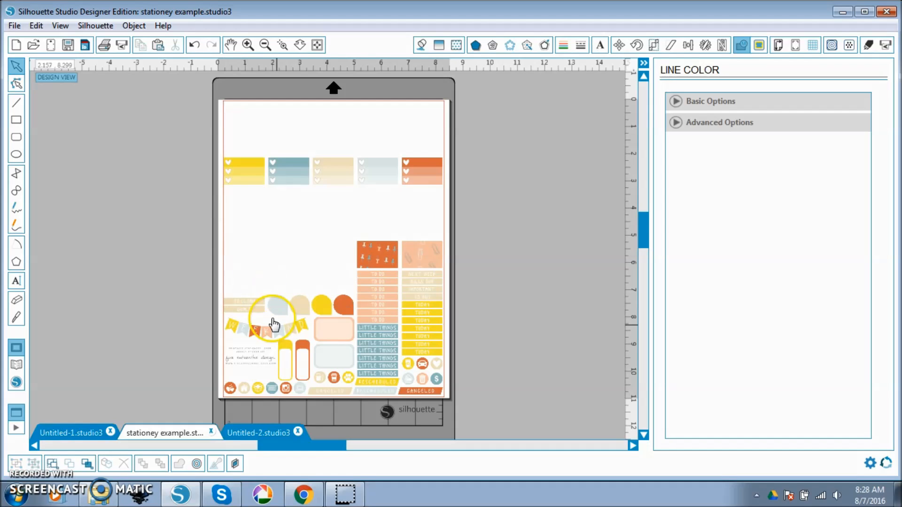
# Step: Paste the six patterned stickers into Untitled-2 and place them in the lower rectangle beside the vertical text
pyautogui.click(267, 431)
pyautogui.hotkey('ctrl', 'v')
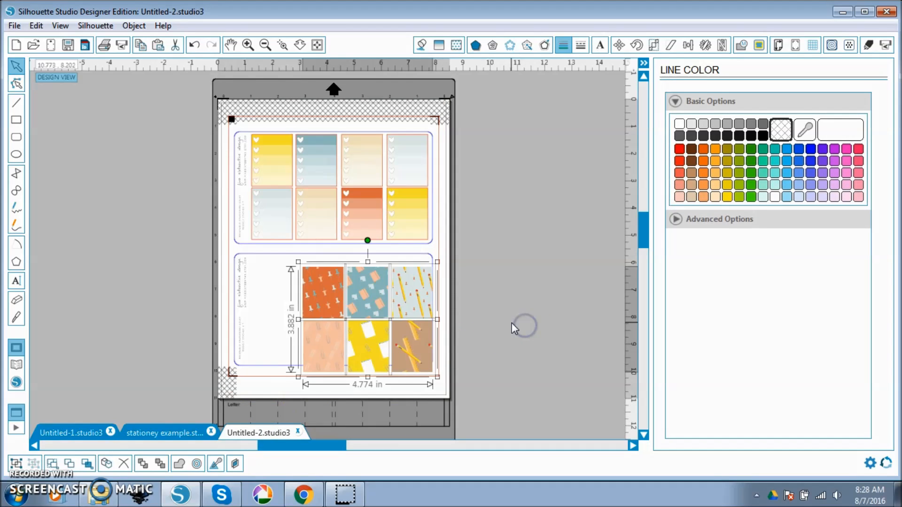
pyautogui.moveTo(370, 303); pyautogui.dragTo(318, 293)
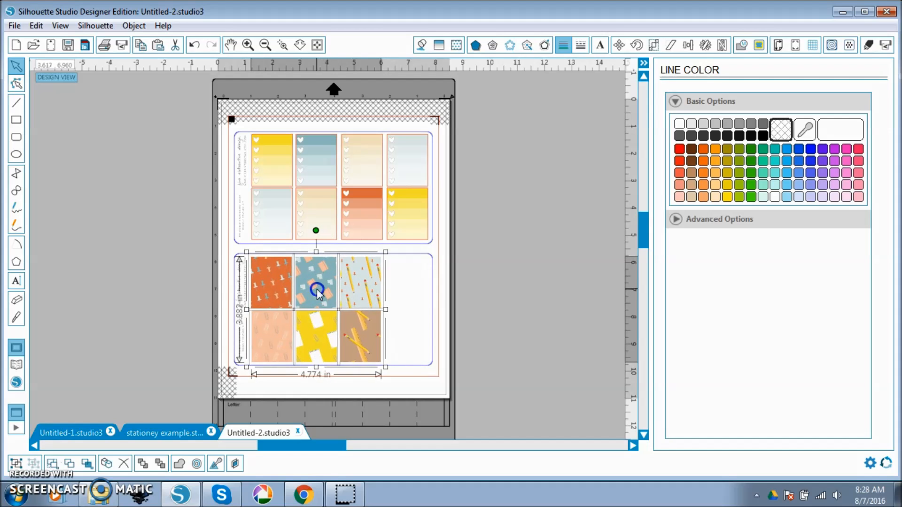
# Step: Duplicate the peach paperclip sticker and place the copy at the end of the lower rectangle's bottom row
pyautogui.click(248, 44)
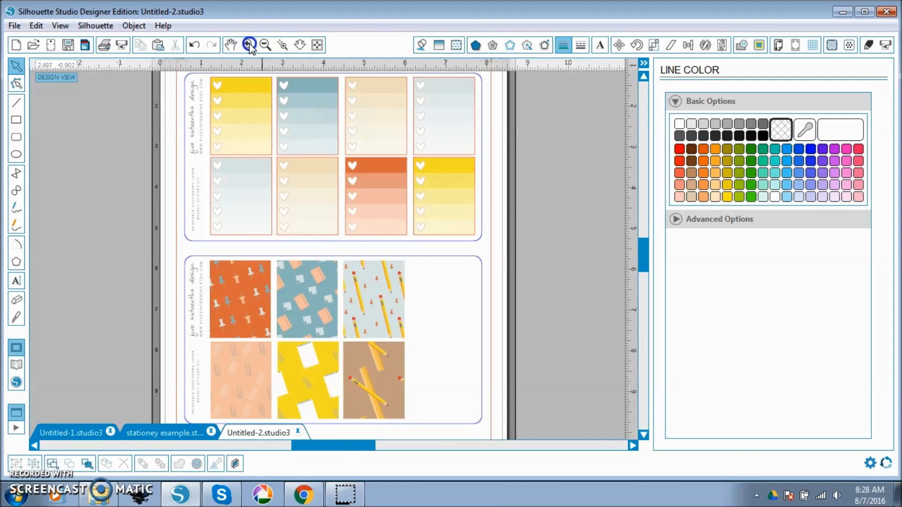
pyautogui.click(249, 45)
pyautogui.scroll(-2, 342, 201)
pyautogui.scroll(-1, 344, 203)
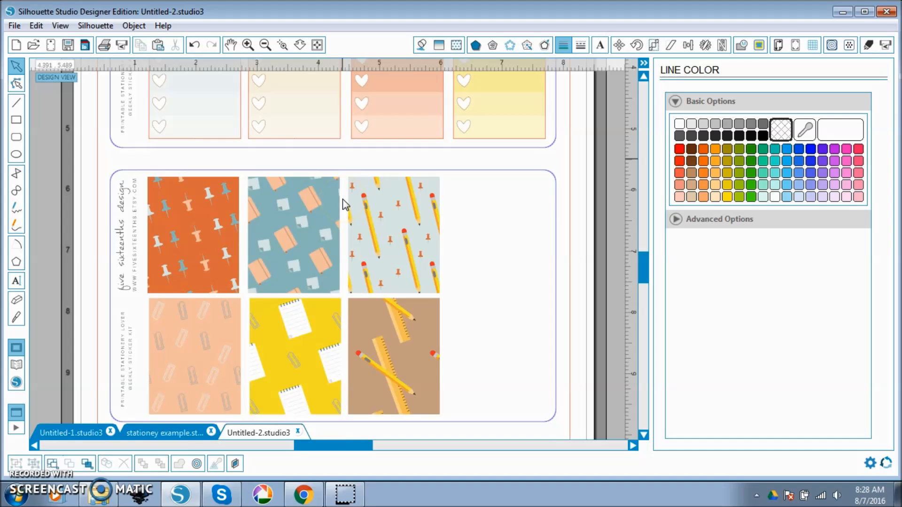
pyautogui.click(197, 366)
pyautogui.hotkey('ctrl', 'c')
pyautogui.hotkey('ctrl', 'v')
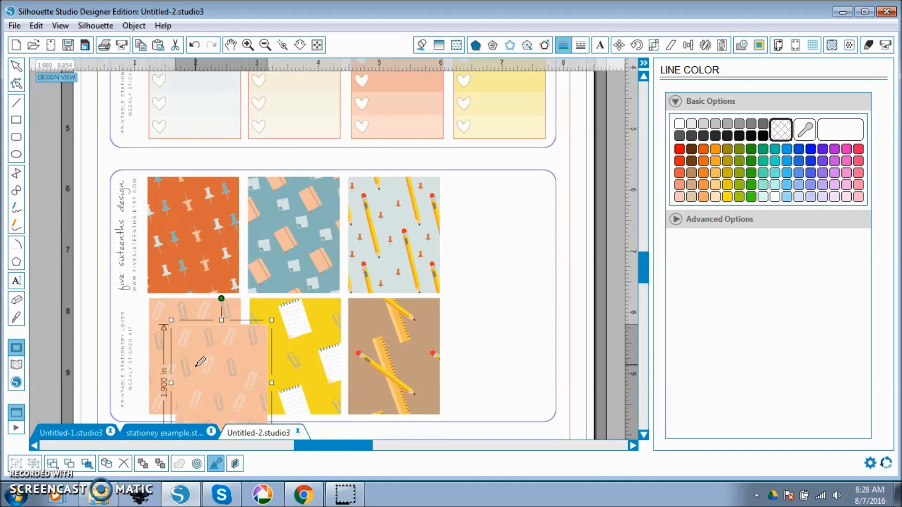
pyautogui.moveTo(221, 373); pyautogui.dragTo(488, 352)
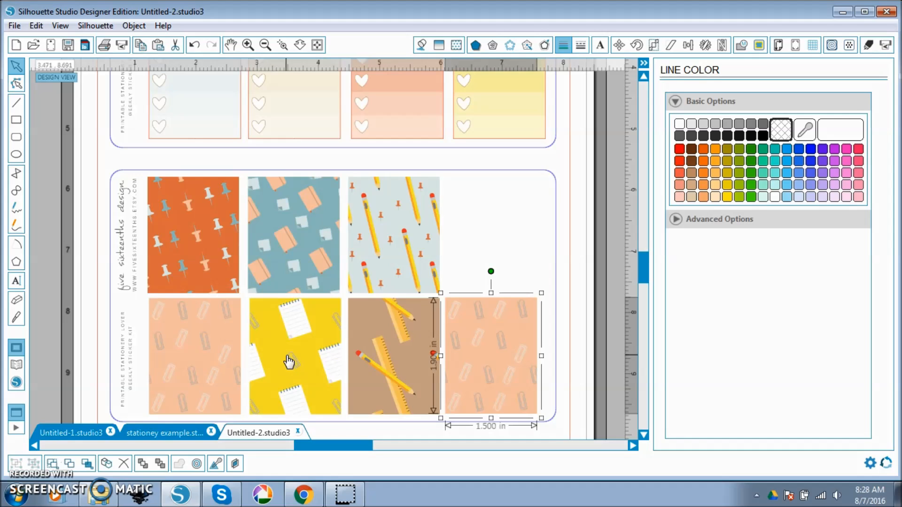
# Step: Duplicate the teal notebook sticker and place the copy in the empty spot ending the lower rectangle's top row
pyautogui.click(292, 251)
pyautogui.click(292, 247)
pyautogui.hotkey('ctrl', 'c')
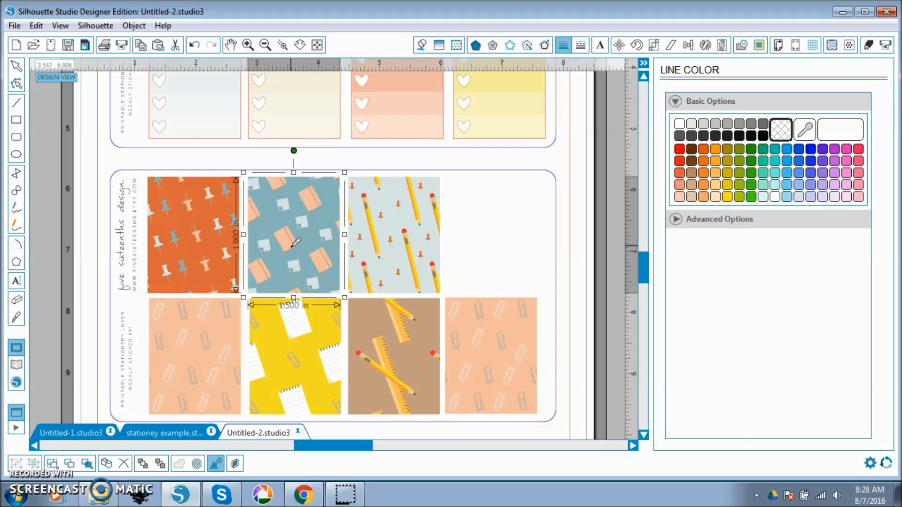
pyautogui.hotkey('ctrl', 'v')
pyautogui.moveTo(337, 271); pyautogui.dragTo(506, 238)
pyautogui.click(582, 325)
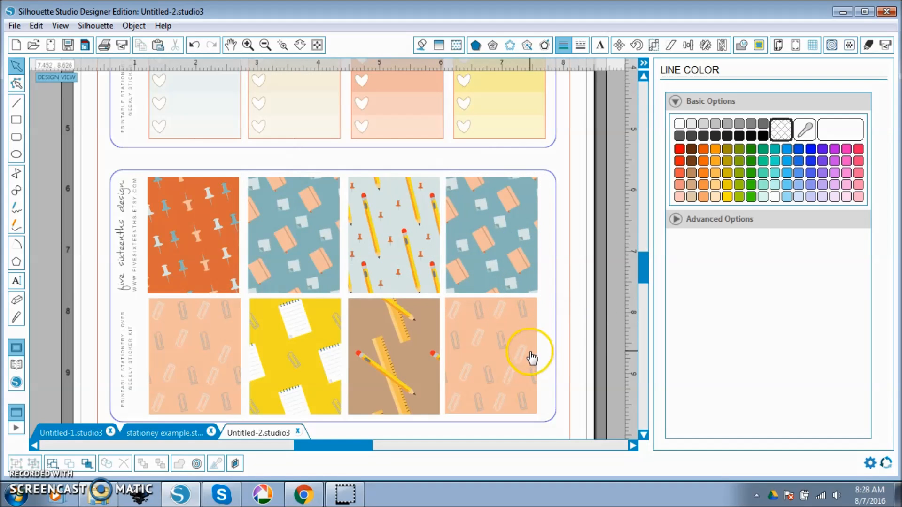
# Step: Examine the separate lines of the orange "Wisdom begins with Wonder" quote and their line style settings
pyautogui.moveTo(354, 450); pyautogui.dragTo(368, 448)
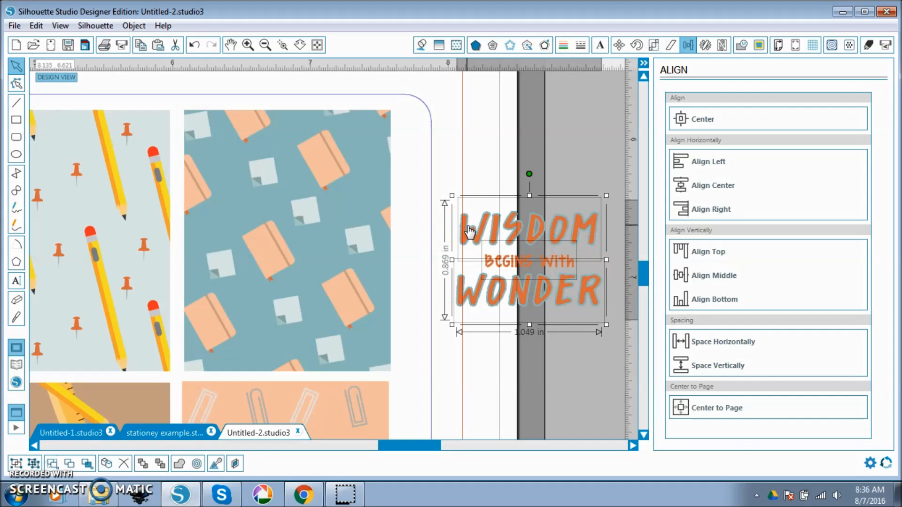
pyautogui.click(562, 294)
pyautogui.click(571, 351)
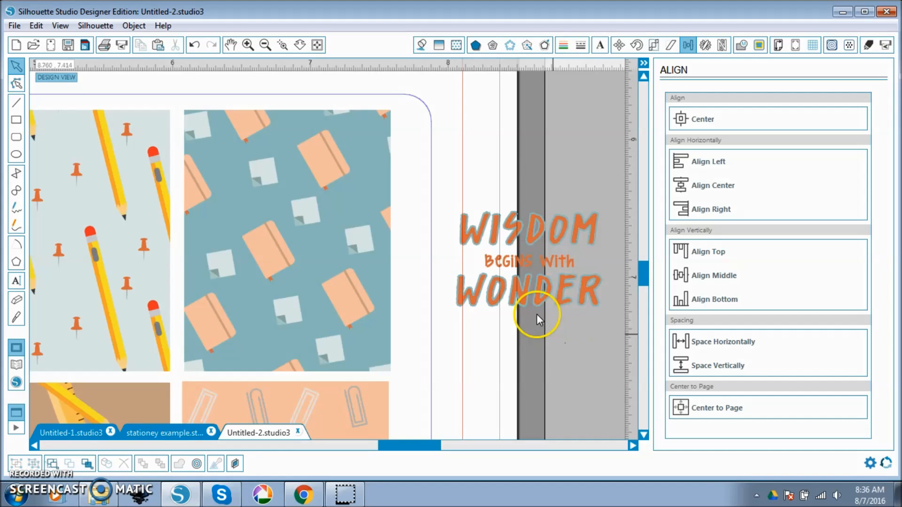
pyautogui.click(562, 305)
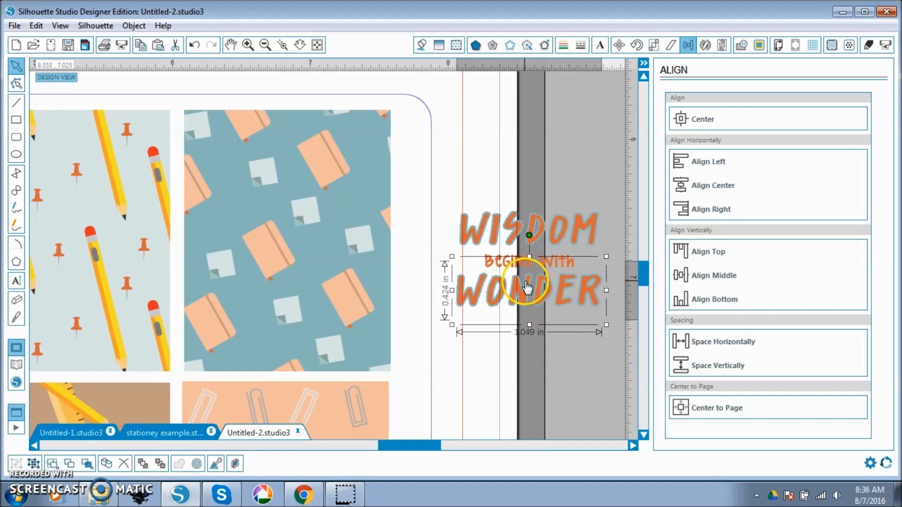
pyautogui.click(581, 45)
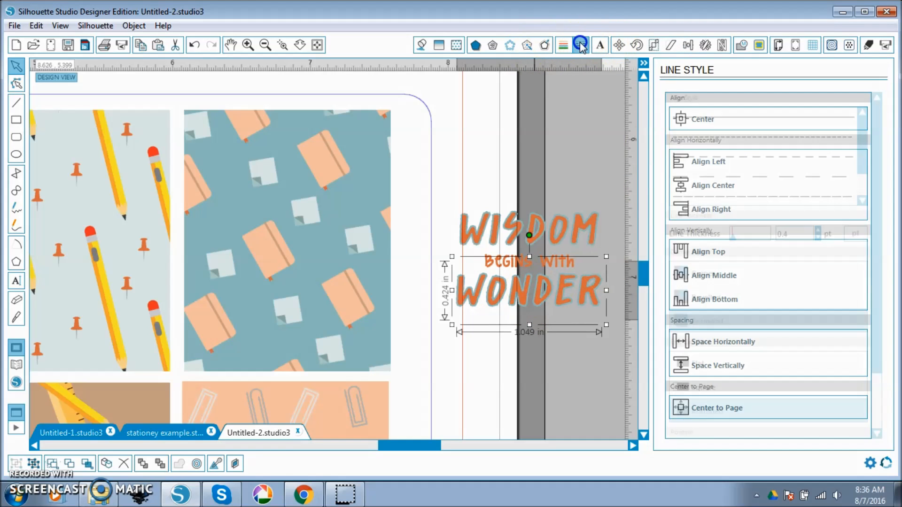
pyautogui.click(567, 268)
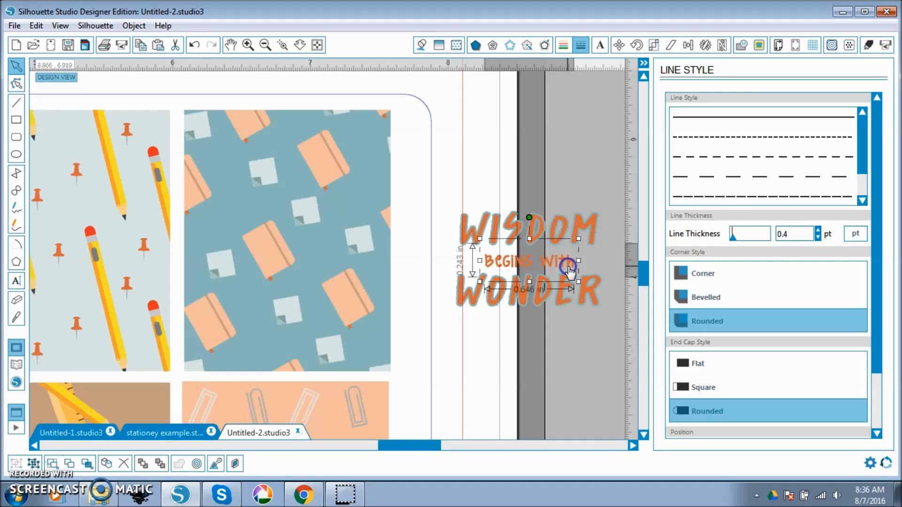
pyautogui.click(555, 301)
# Step: Move all three lines of the quote onto the grey area off the page and group them
pyautogui.moveTo(612, 336); pyautogui.dragTo(413, 190)
pyautogui.moveTo(516, 226); pyautogui.dragTo(277, 210)
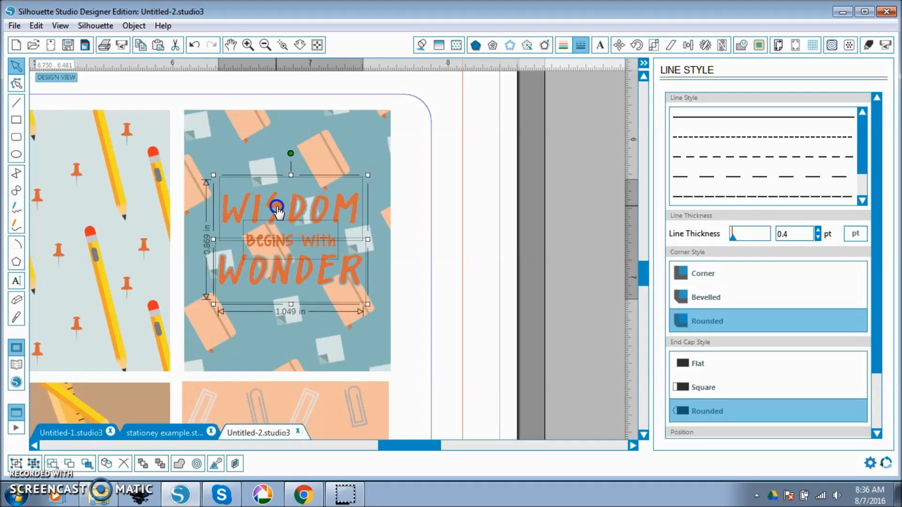
pyautogui.moveTo(279, 212); pyautogui.dragTo(510, 205)
pyautogui.moveTo(417, 445); pyautogui.dragTo(453, 456)
pyautogui.moveTo(357, 207); pyautogui.dragTo(474, 208)
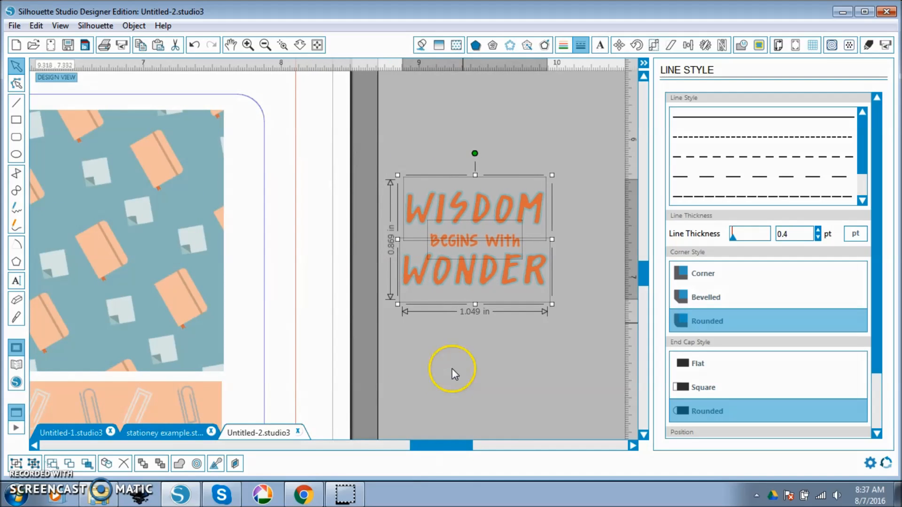
pyautogui.moveTo(459, 446); pyautogui.dragTo(474, 449)
pyautogui.press('i')
pyautogui.hotkey('ctrl', 'g')
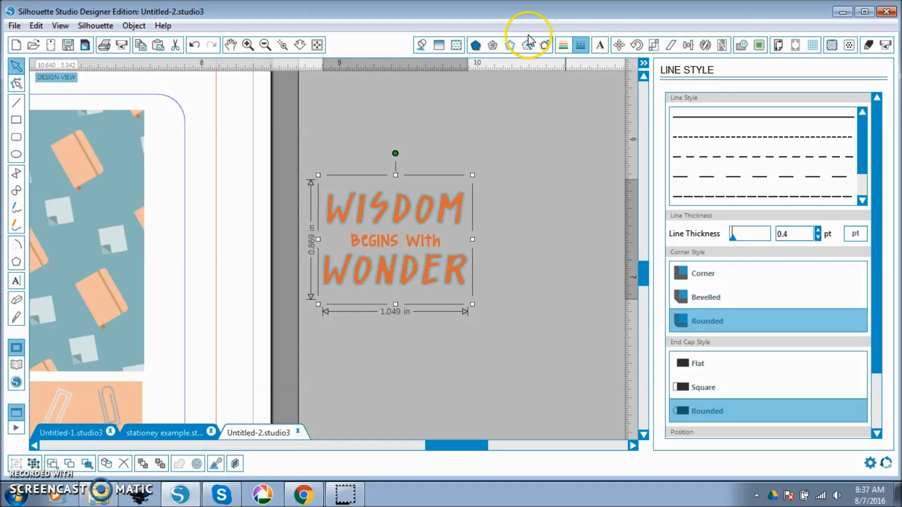
# Step: Start a rounded offset around the grouped quote and reduce its distance in small increments to 0.117 in
pyautogui.click(544, 45)
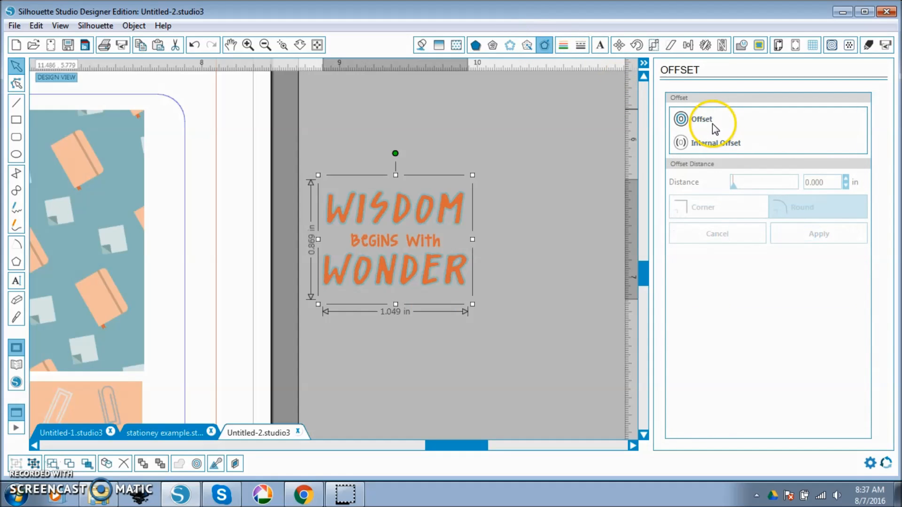
pyautogui.click(713, 125)
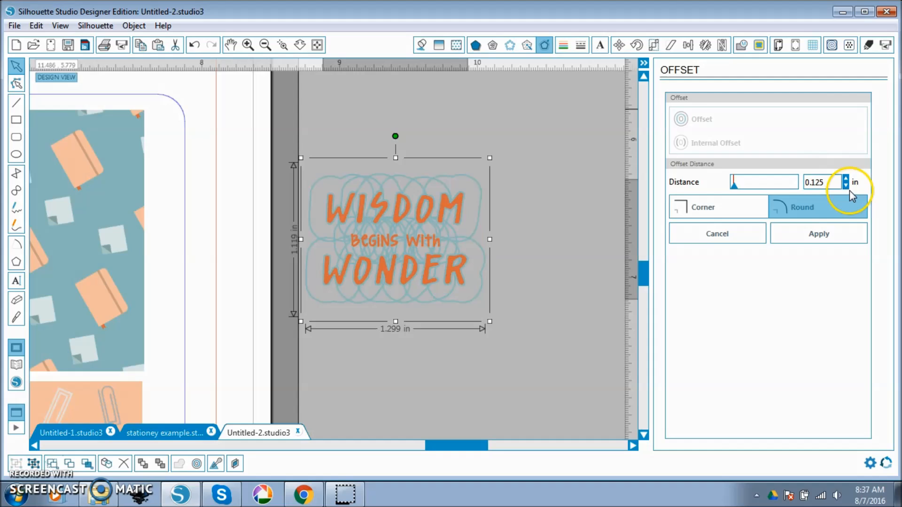
pyautogui.click(846, 186)
pyautogui.click(847, 187)
pyautogui.click(846, 186)
pyautogui.click(847, 186)
pyautogui.click(846, 187)
pyautogui.click(830, 183)
pyautogui.click(828, 183)
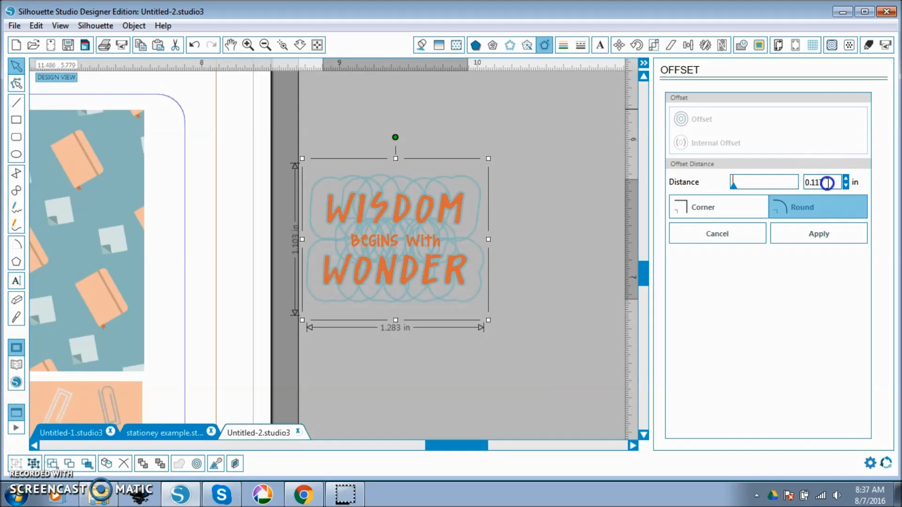
# Step: Try an offset distance of 0.035 in, and apply the quote's offset at 0.040 in
pyautogui.doubleClick(814, 180)
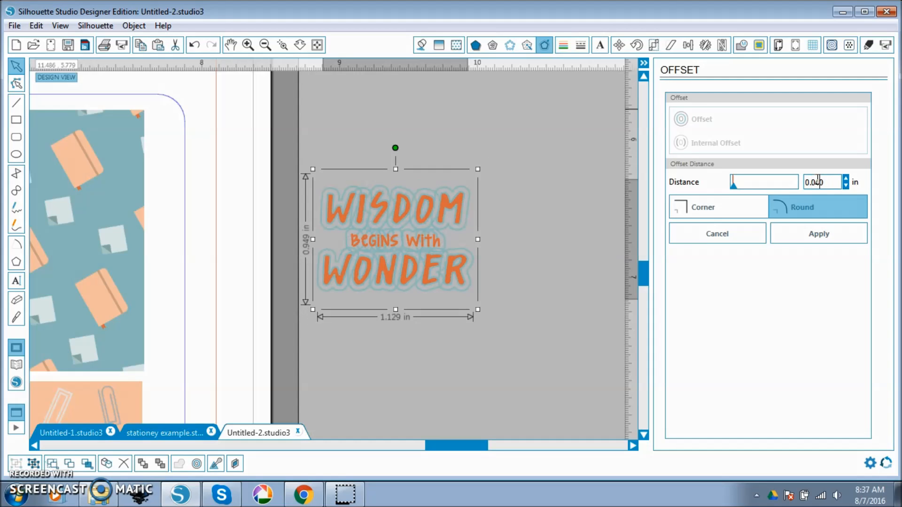
pyautogui.write('35')
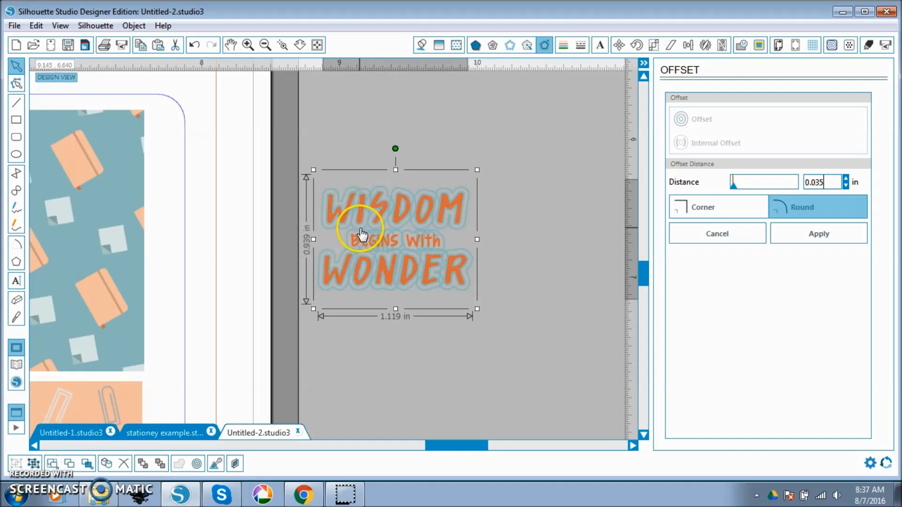
pyautogui.click(833, 182)
pyautogui.write('40')
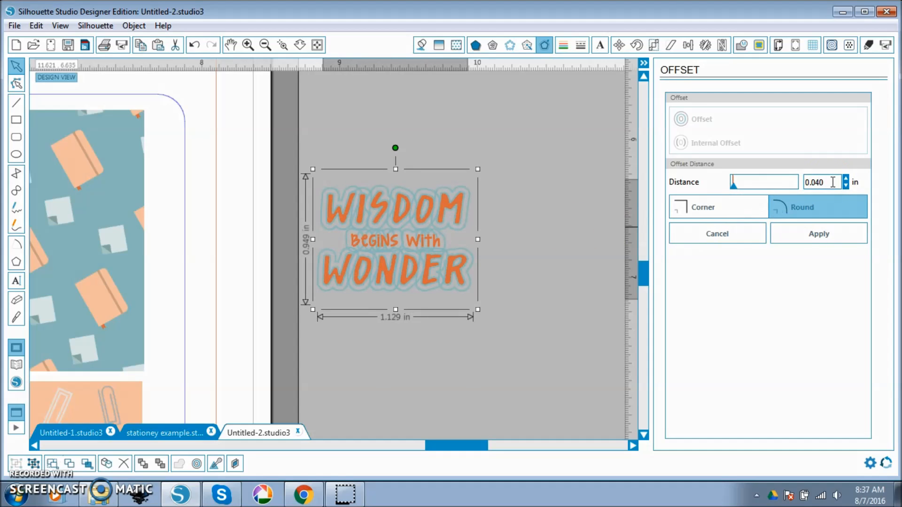
pyautogui.click(793, 235)
# Step: Make the offset shape's outline transparent and fill the shape with white
pyautogui.click(564, 47)
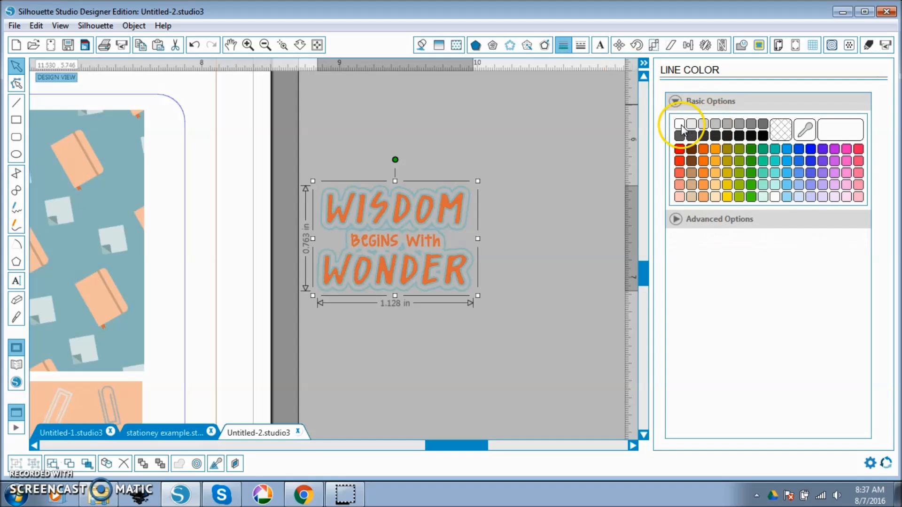
pyautogui.click(779, 130)
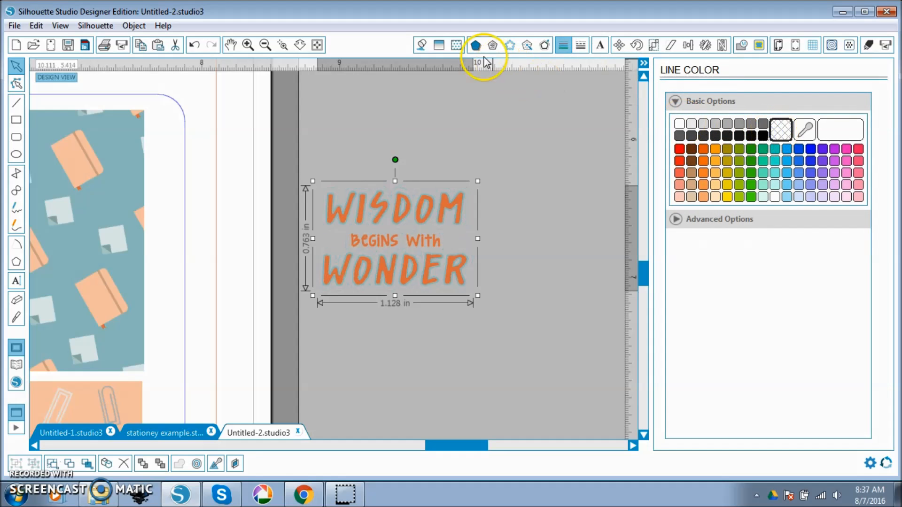
pyautogui.click(422, 46)
pyautogui.click(679, 124)
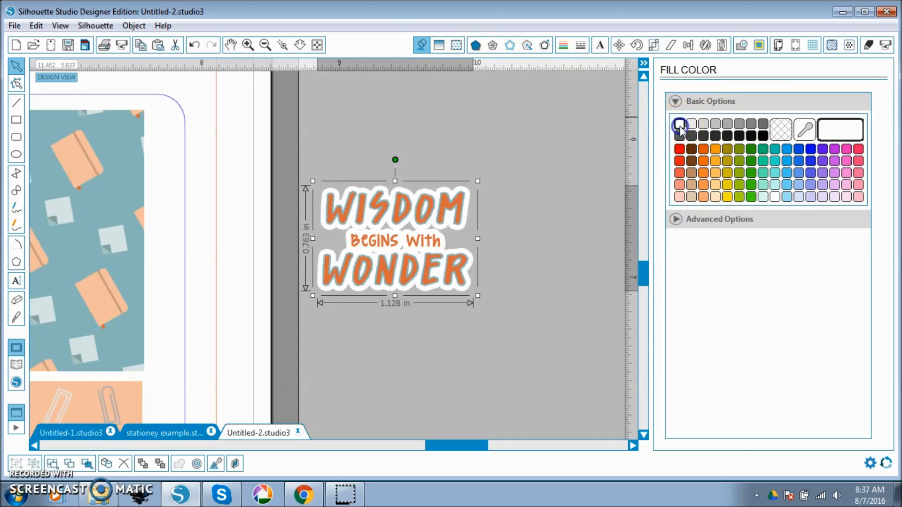
# Step: Release the white offset's compound path and check the backing by moving the text aside and undoing the move
pyautogui.rightClick(469, 274)
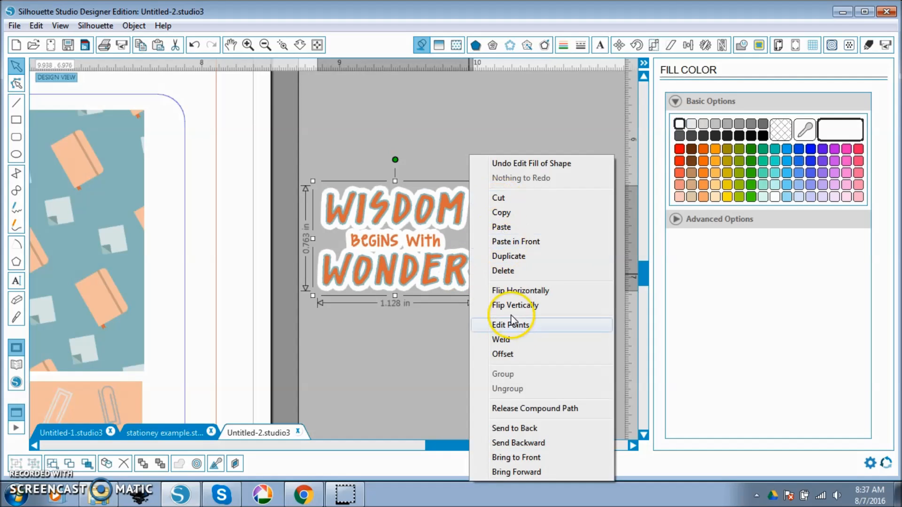
pyautogui.click(528, 408)
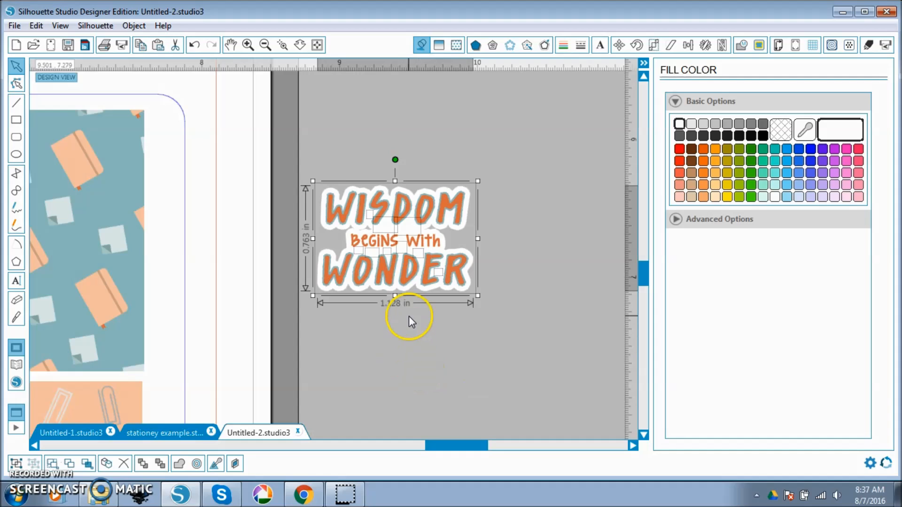
pyautogui.click(414, 292)
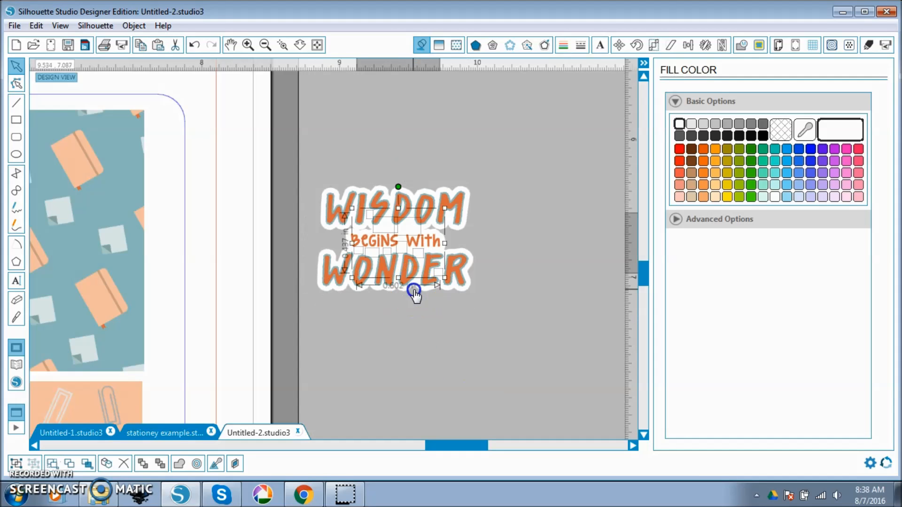
pyautogui.click(432, 326)
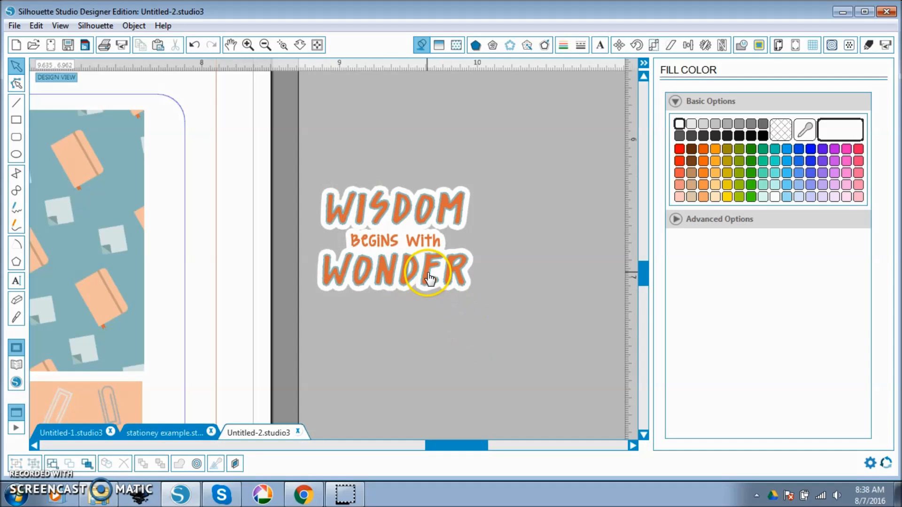
pyautogui.moveTo(430, 281); pyautogui.dragTo(399, 278)
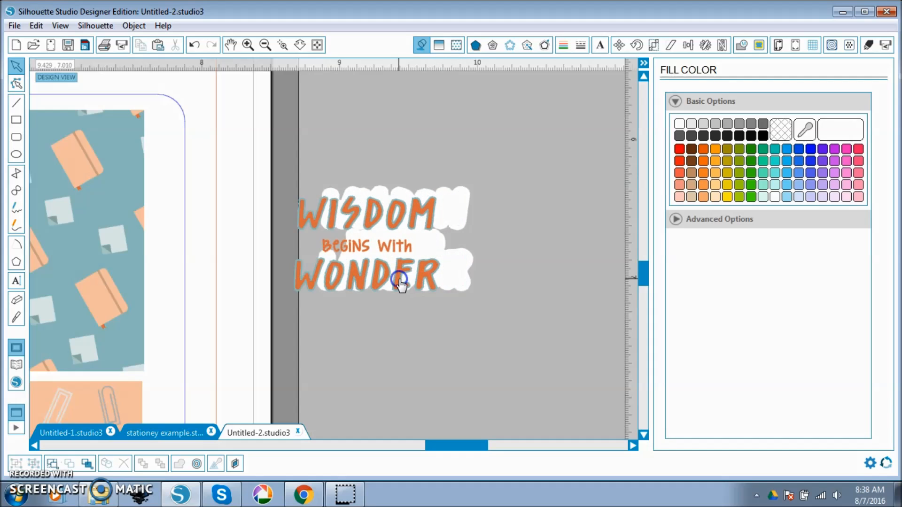
pyautogui.hotkey('ctrl', 'z')
# Step: Group the quote with its white backing and center it on the last notebook sticker in the lower rectangle's top row
pyautogui.moveTo(507, 330); pyautogui.dragTo(263, 141)
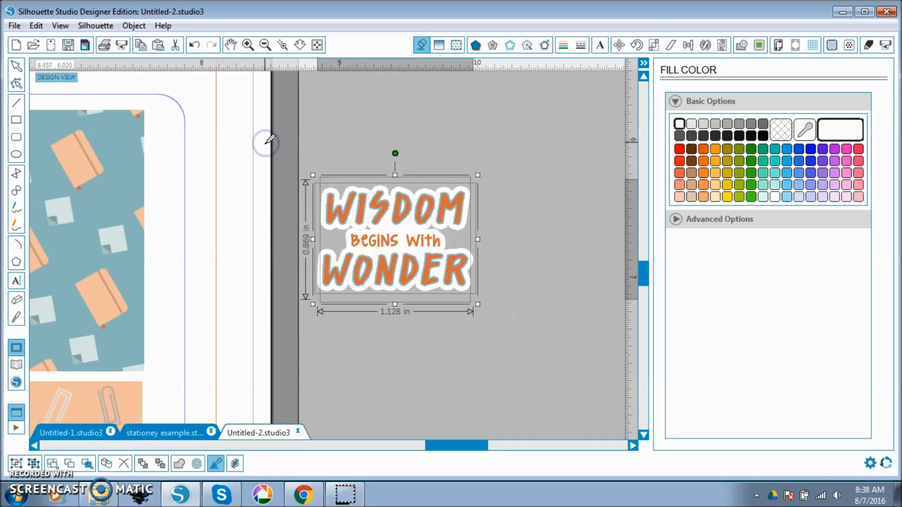
pyautogui.moveTo(390, 259); pyautogui.dragTo(247, 262)
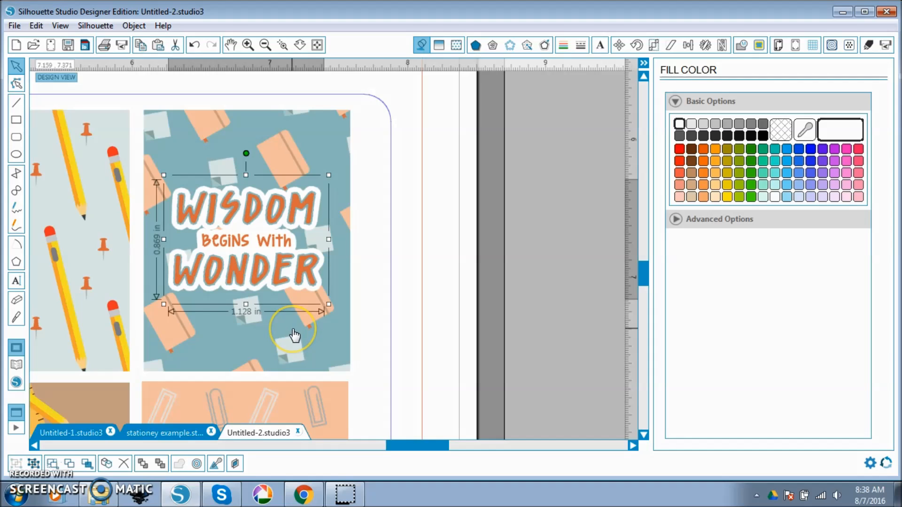
pyautogui.click(295, 336)
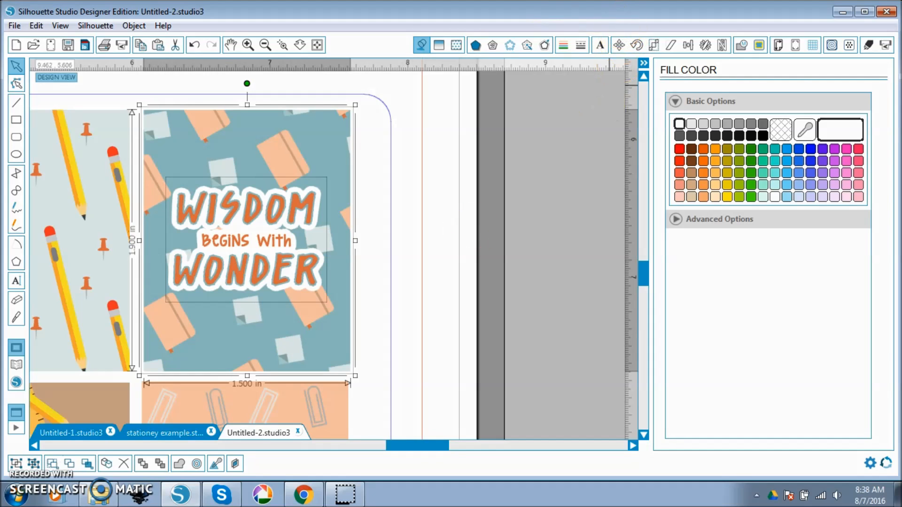
pyautogui.click(687, 46)
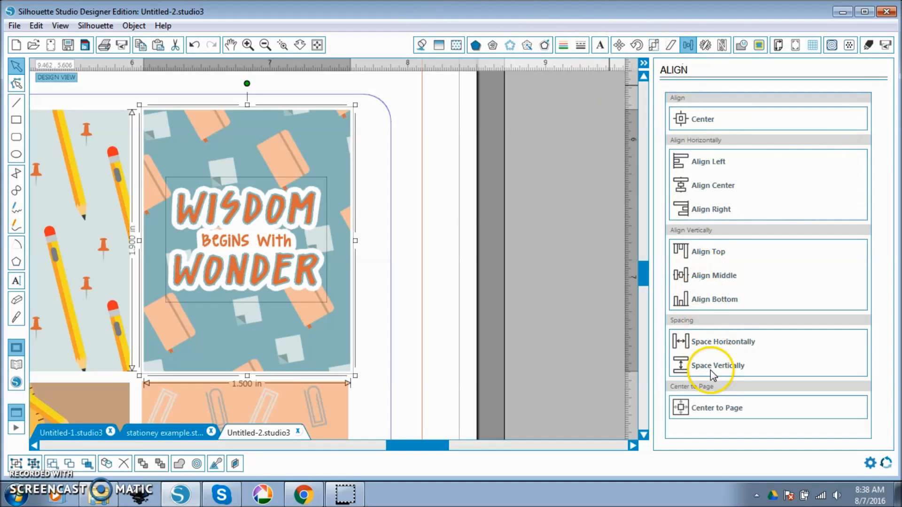
pyautogui.click(693, 123)
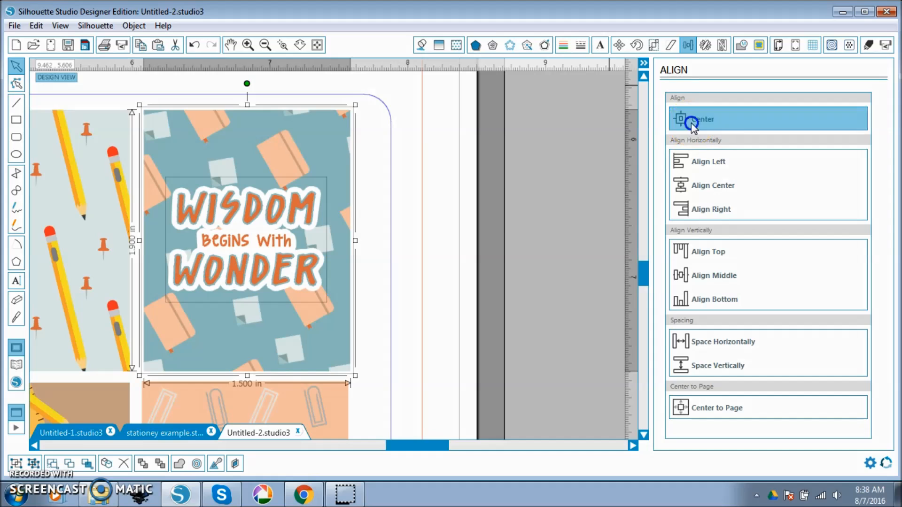
pyautogui.click(511, 209)
pyautogui.click(320, 45)
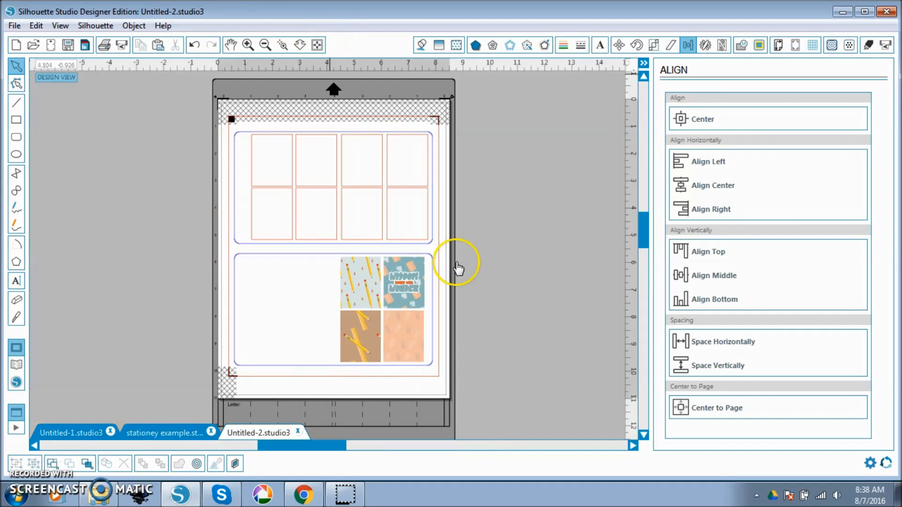
pyautogui.scroll(1, 193, 196)
pyautogui.scroll(-1, 194, 195)
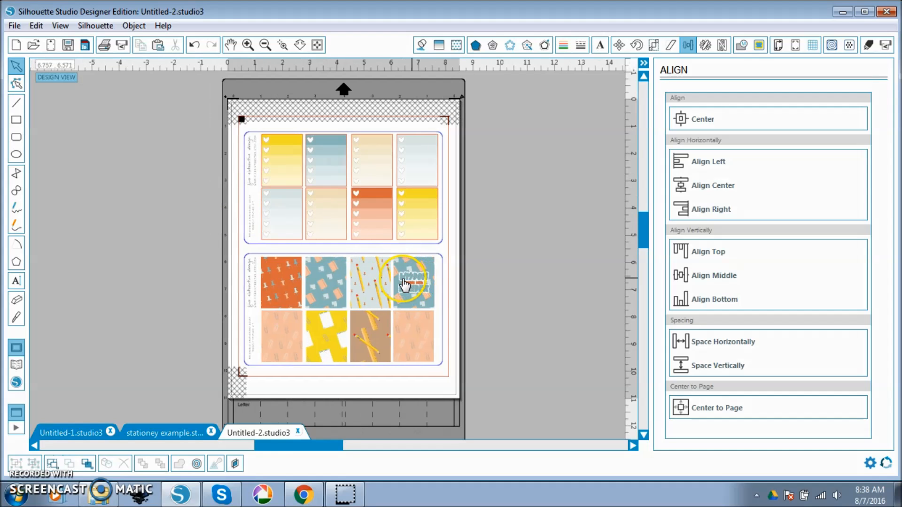
# Step: Ungroup the quote and its white backing on the last notebook sticker in the lower sheet's top row
pyautogui.click(248, 46)
pyautogui.click(248, 46)
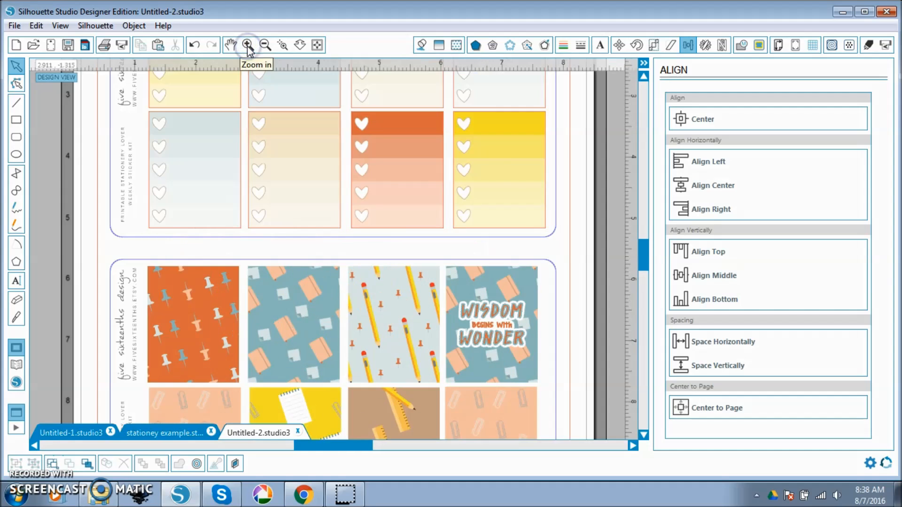
pyautogui.click(248, 46)
pyautogui.moveTo(338, 450); pyautogui.dragTo(368, 458)
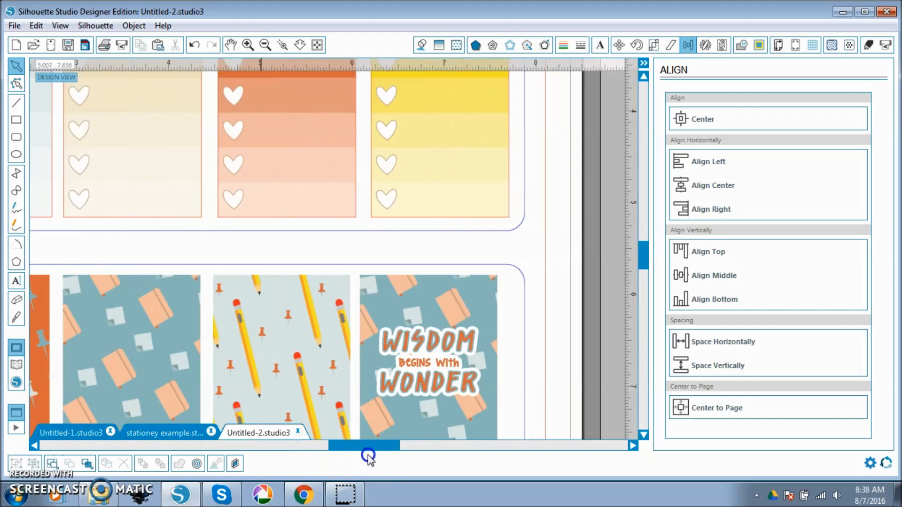
pyautogui.click(421, 391)
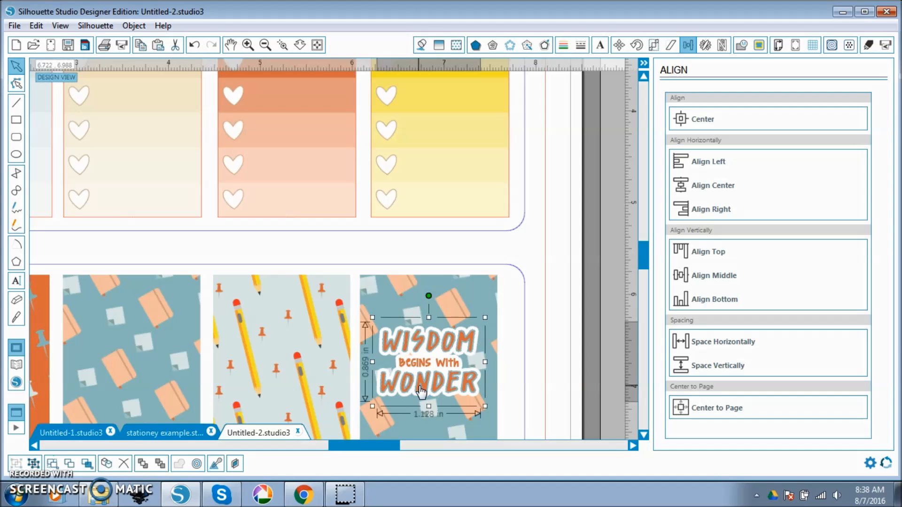
pyautogui.hotkey('ctrl', 'shift', 'g')
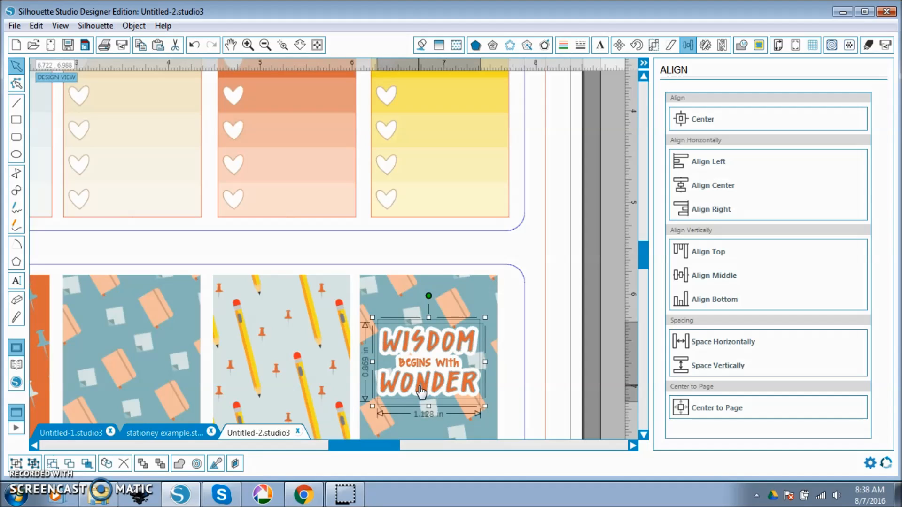
pyautogui.click(554, 381)
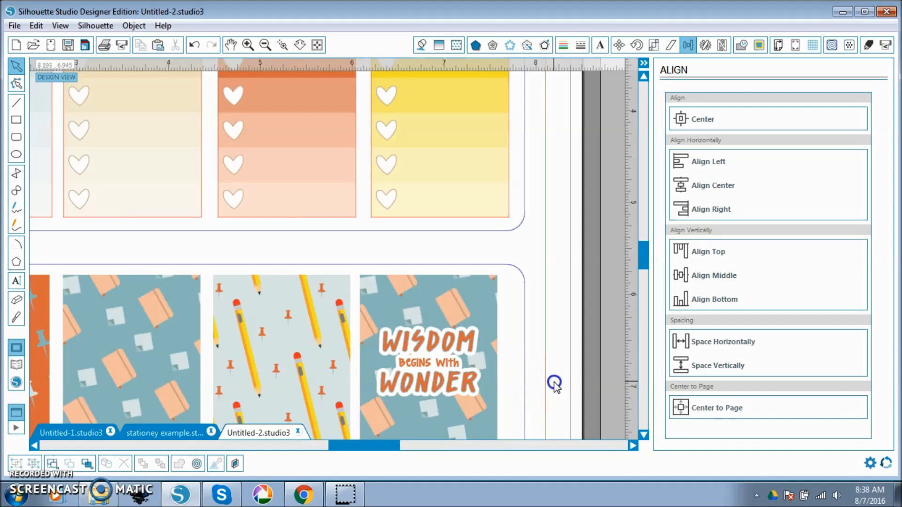
# Step: Fill the quote's words WISDOM and WONDER with the strong yellow sampled from the yellow heart checklist sticker
pyautogui.click(437, 347)
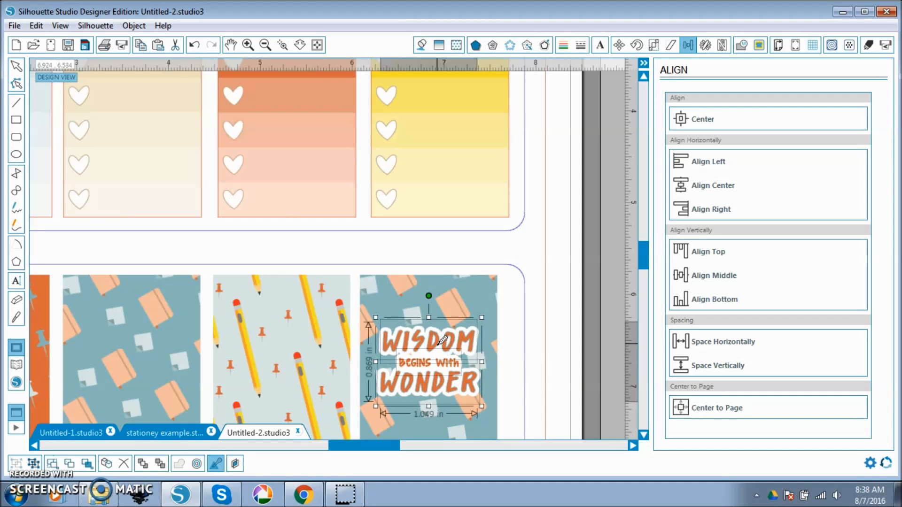
pyautogui.click(527, 382)
pyautogui.click(463, 339)
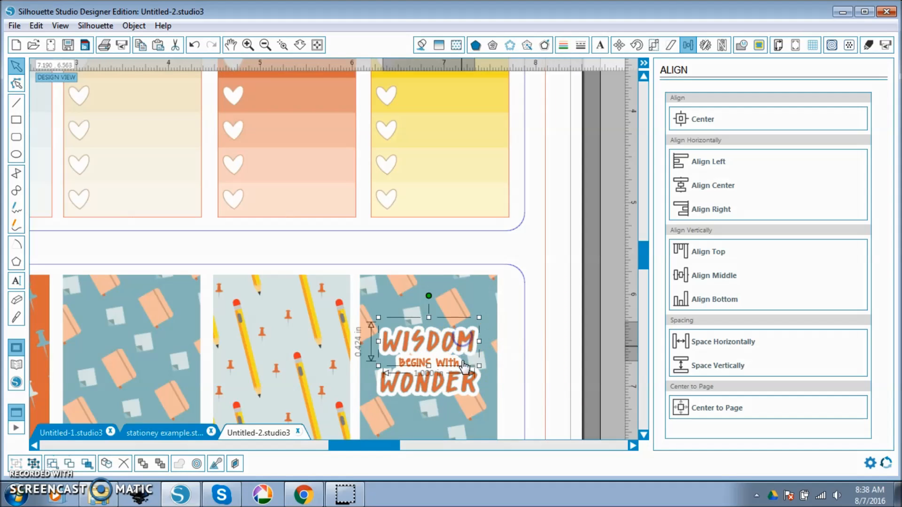
pyautogui.click(446, 382)
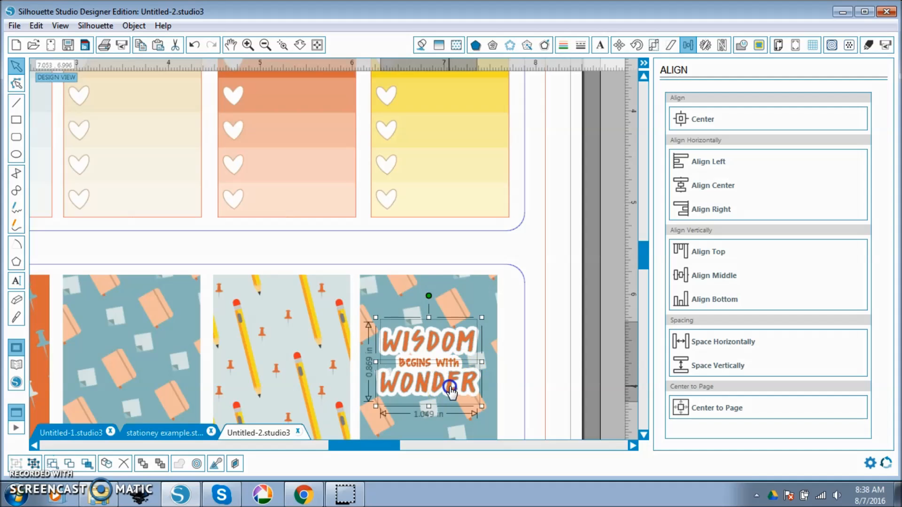
pyautogui.click(424, 44)
pyautogui.scroll(1, 584, 171)
pyautogui.click(805, 129)
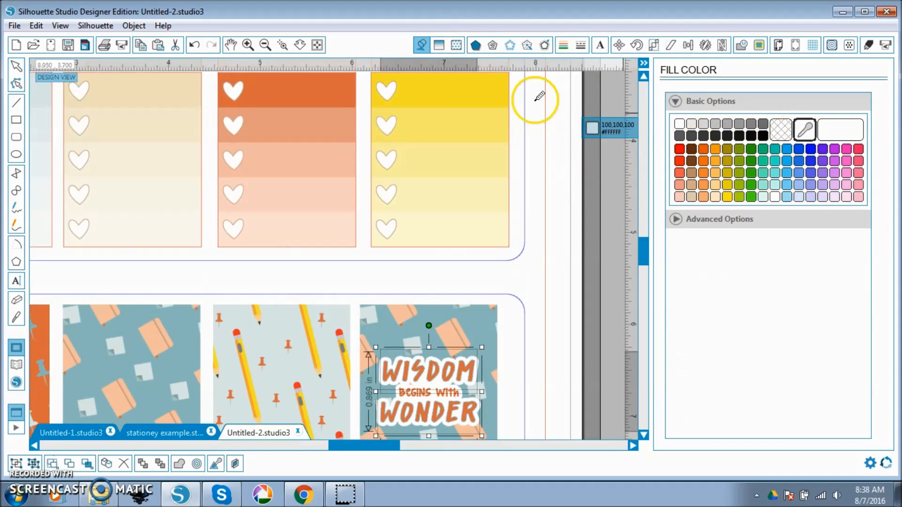
pyautogui.click(486, 74)
pyautogui.scroll(-1, 592, 263)
pyautogui.click(570, 276)
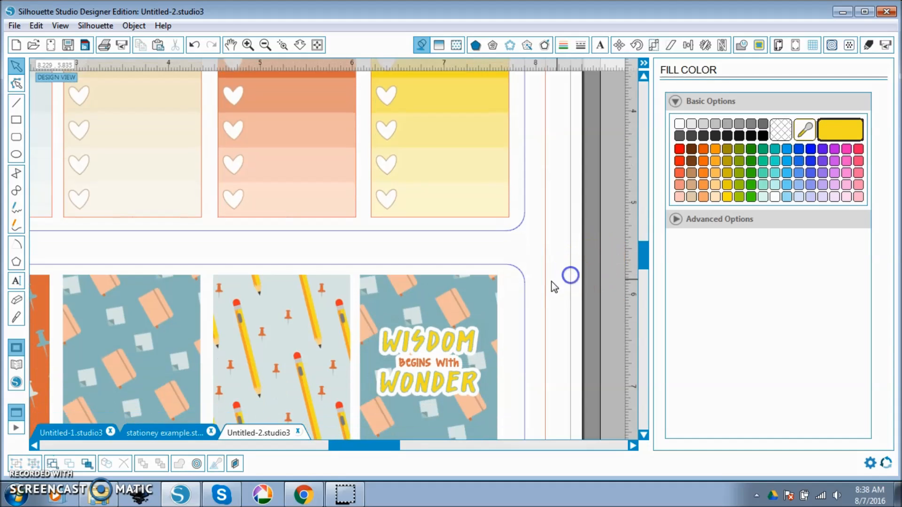
pyautogui.hscroll(1, 422, 294)
pyautogui.scroll(1, 266, 109)
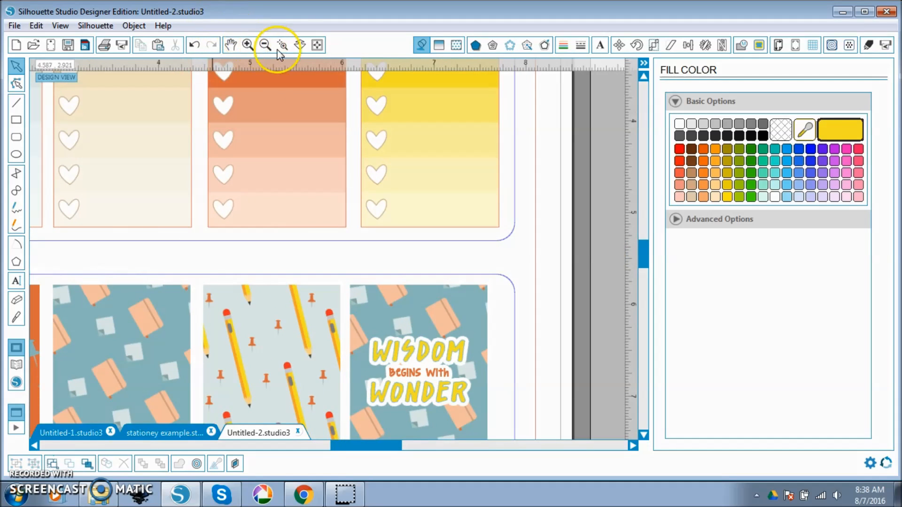
pyautogui.click(313, 49)
pyautogui.click(363, 285)
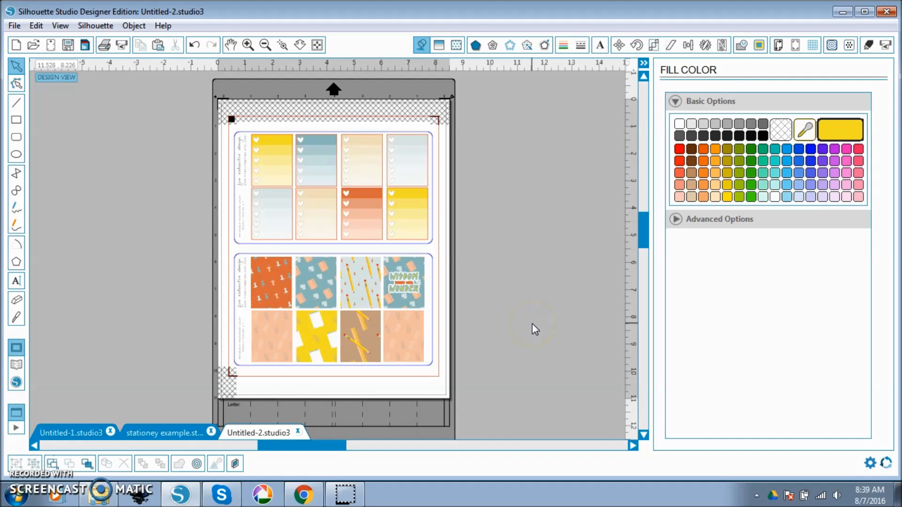
# Step: Create a new document and copy the two branded rounded-rectangle sheets from Untitled-2.studio3 into it
pyautogui.click(32, 46)
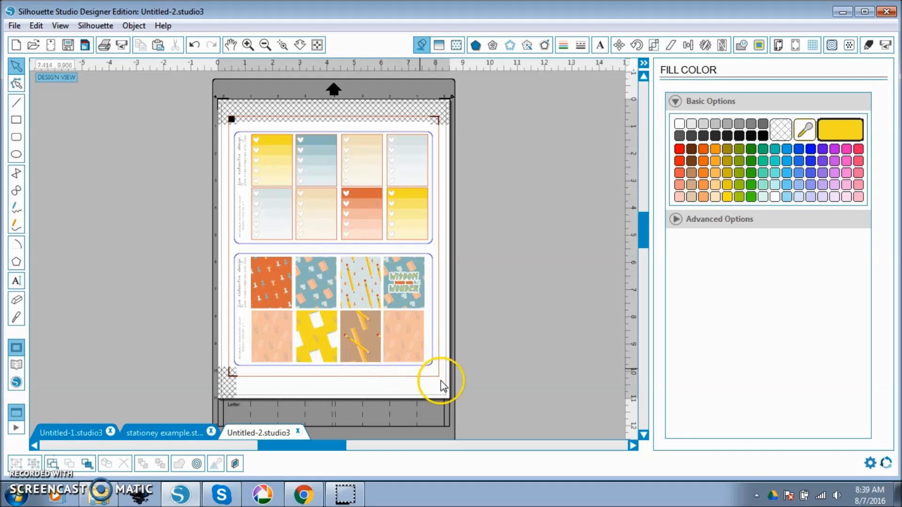
pyautogui.click(12, 26)
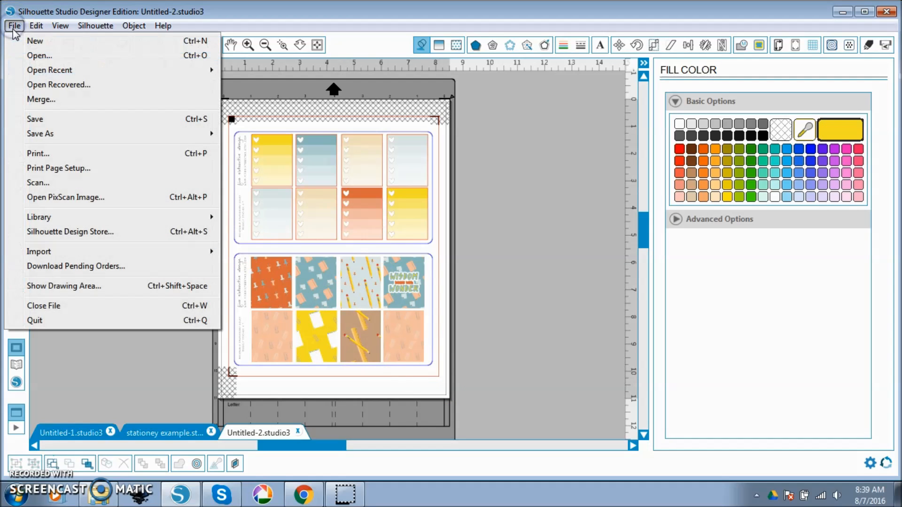
pyautogui.click(35, 41)
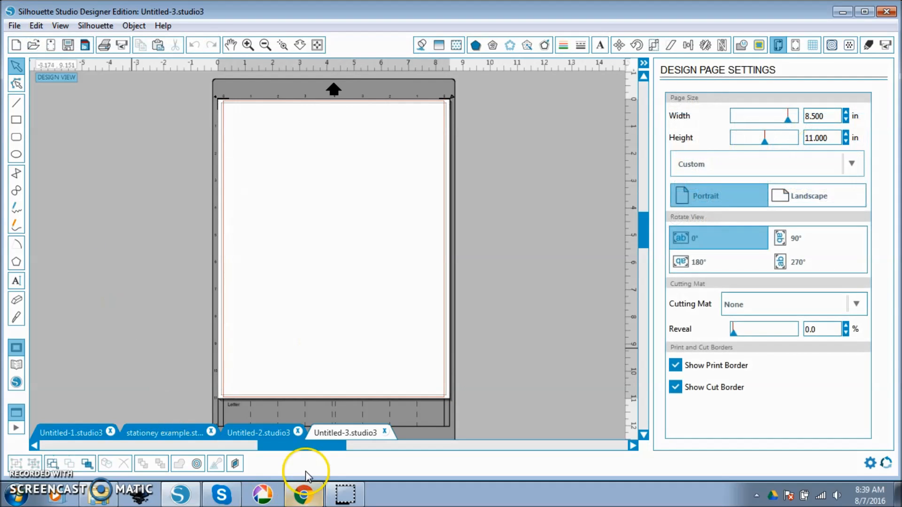
pyautogui.click(275, 432)
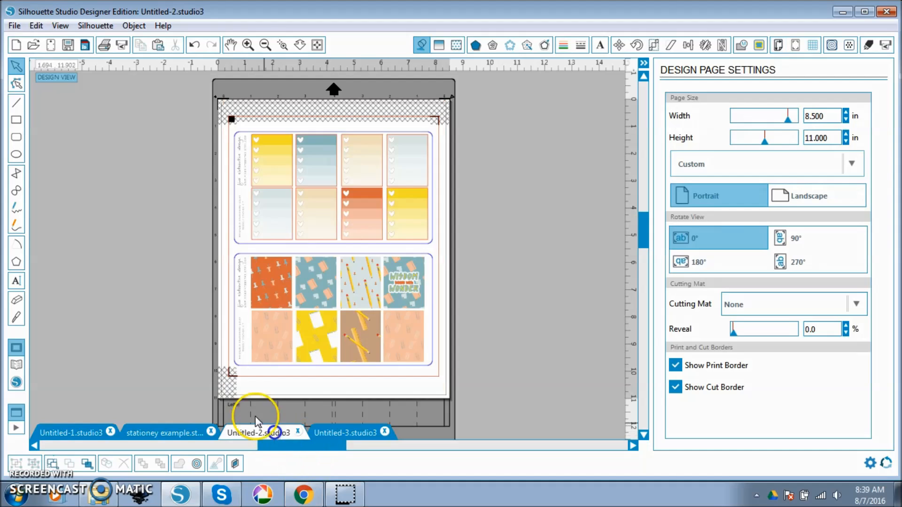
pyautogui.click(234, 346)
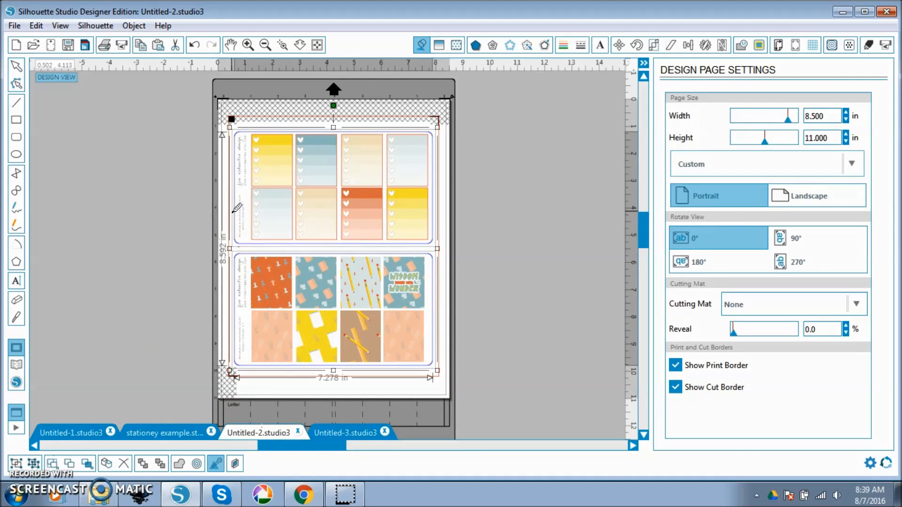
pyautogui.click(334, 436)
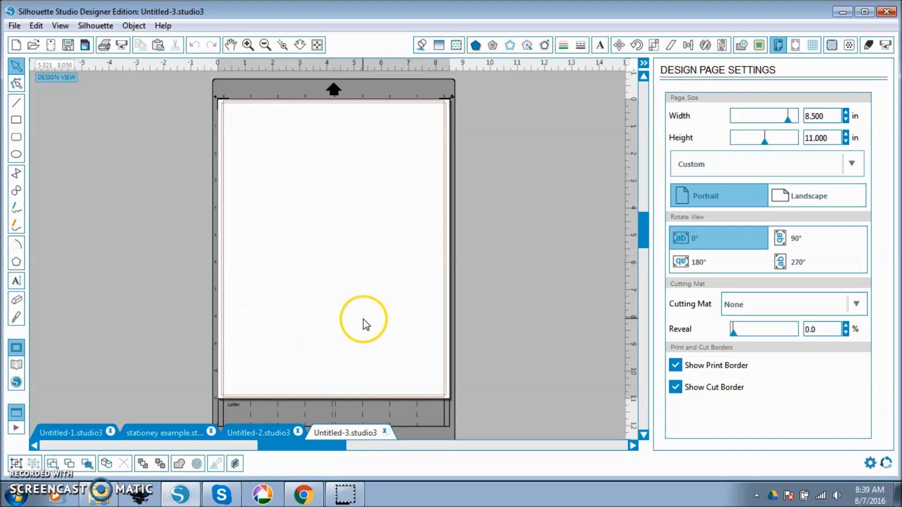
pyautogui.hotkey('ctrl', 'v')
# Step: Add Type 1 registration marks with length 0.273, thickness 0.012, left and right insets 0.394, and bottom inset 0.786 in
pyautogui.click(759, 45)
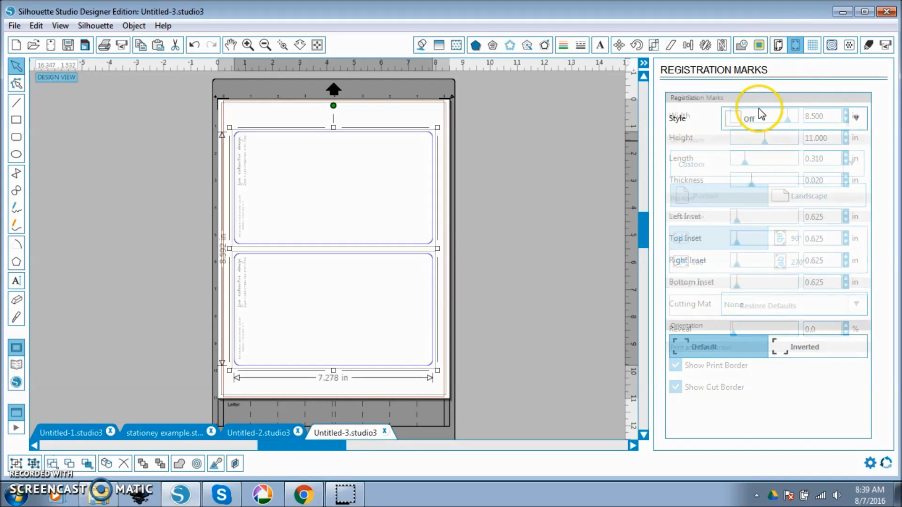
pyautogui.click(758, 118)
pyautogui.click(770, 168)
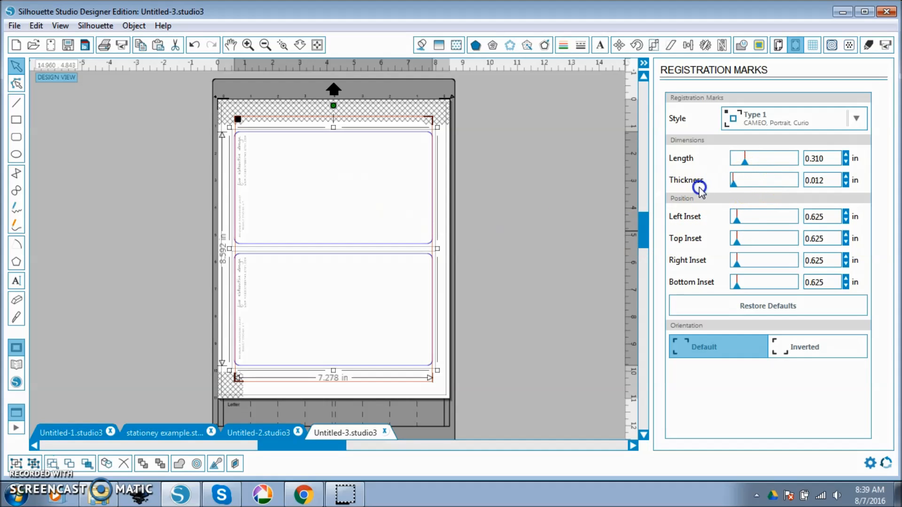
pyautogui.moveTo(774, 271); pyautogui.dragTo(704, 263)
pyautogui.moveTo(733, 227); pyautogui.dragTo(703, 223)
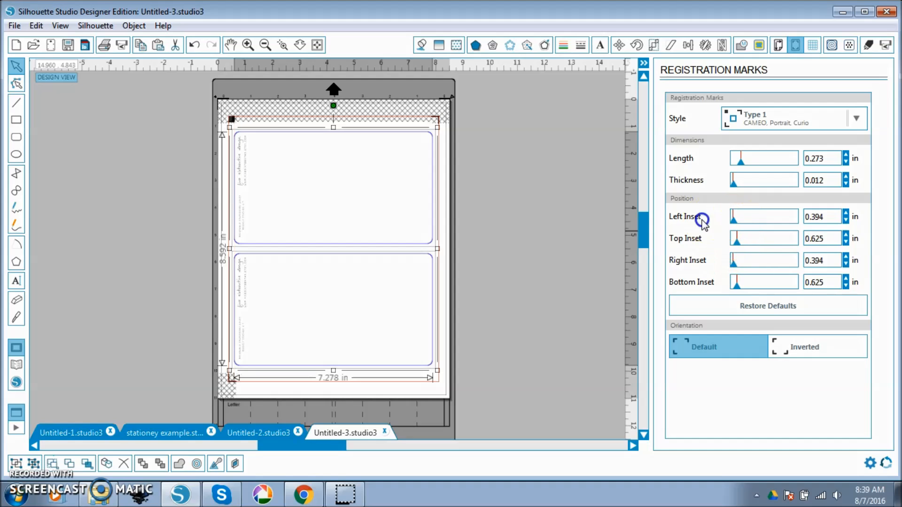
pyautogui.moveTo(737, 291); pyautogui.dragTo(742, 291)
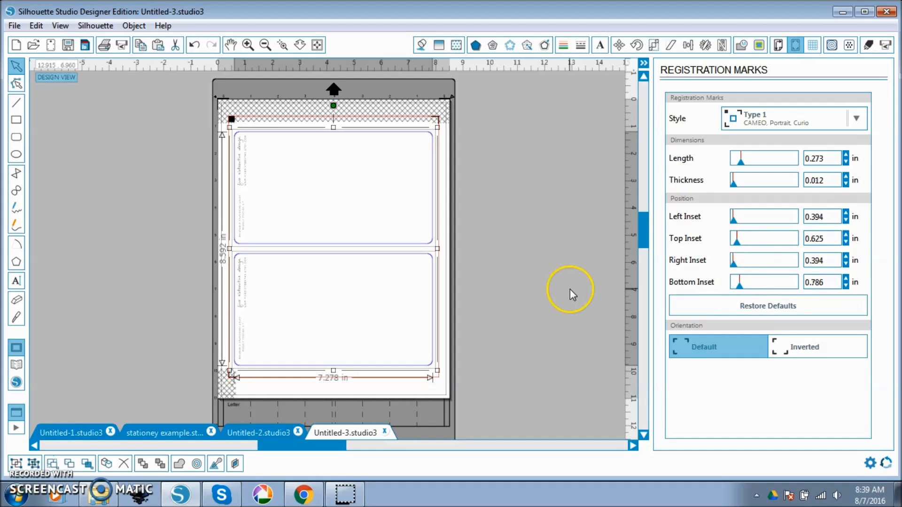
# Step: Copy the row of five heart checklist stickers from stationey example.studio3 into Untitled-3.studio3 and place it along the upper sheet's top edge
pyautogui.click(258, 398)
pyautogui.click(141, 437)
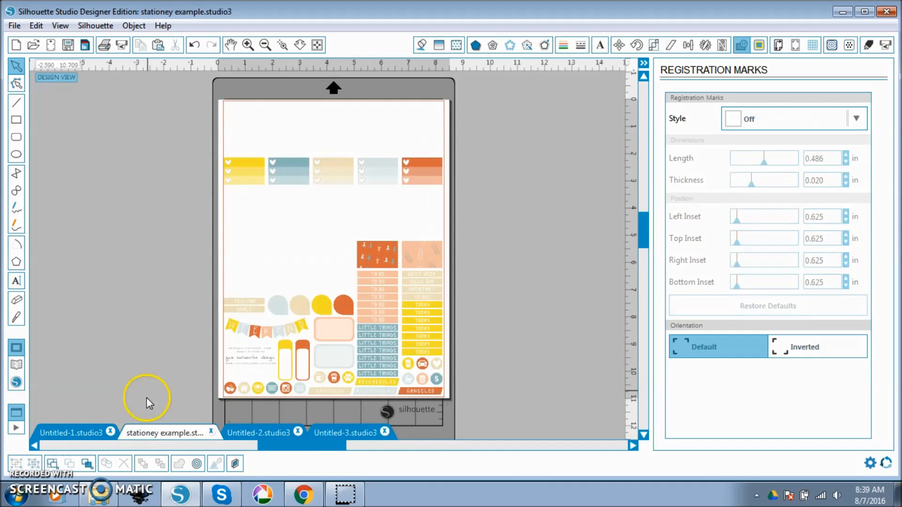
pyautogui.moveTo(218, 137); pyautogui.dragTo(459, 192)
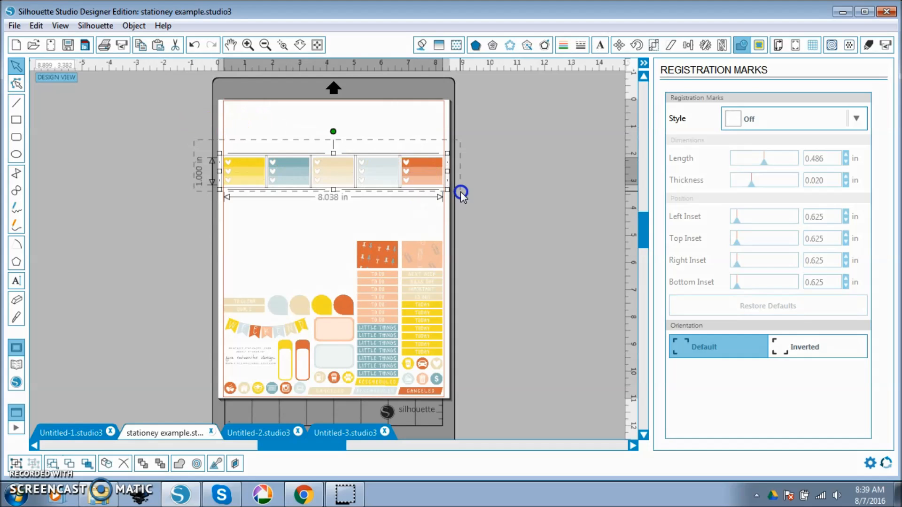
pyautogui.click(359, 424)
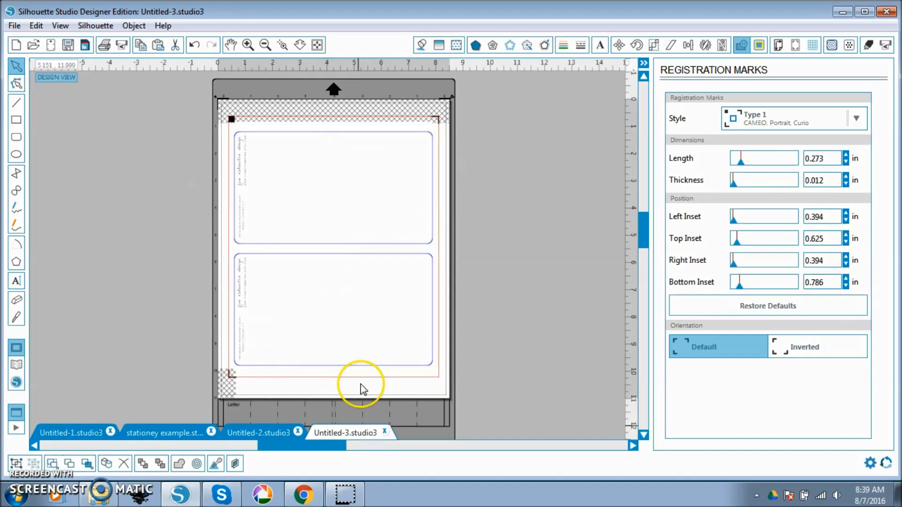
pyautogui.hotkey('ctrl', 'v')
pyautogui.moveTo(484, 237); pyautogui.dragTo(258, 171)
pyautogui.click(508, 237)
pyautogui.moveTo(508, 237); pyautogui.dragTo(266, 159)
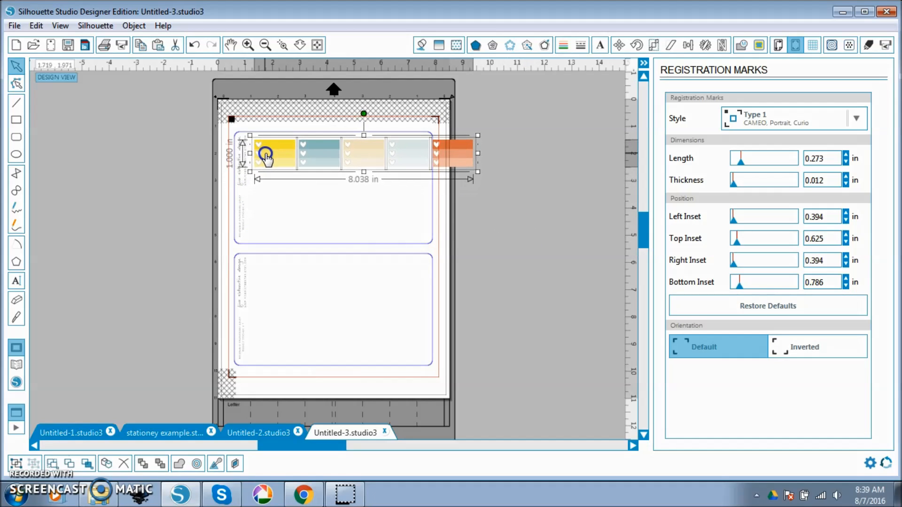
# Step: Delete the orange heart checklist sticker that extends past the upper sheet's edge
pyautogui.click(521, 225)
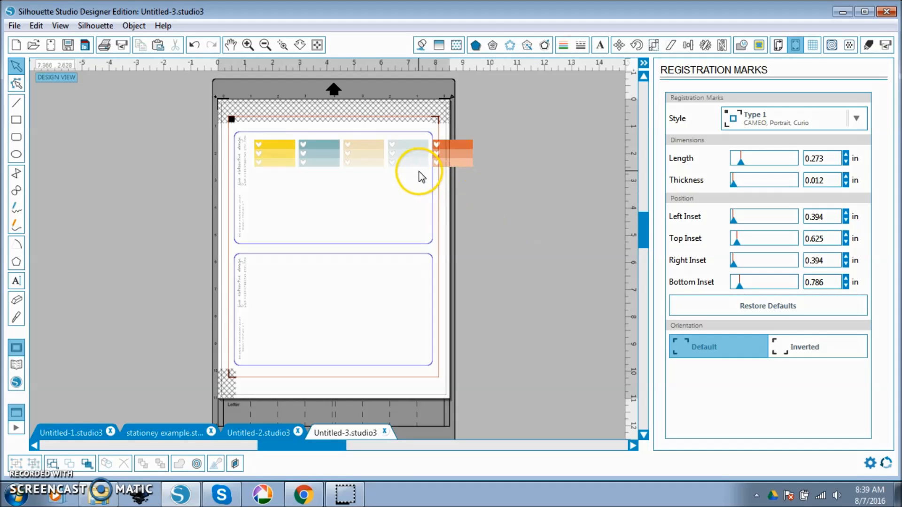
pyautogui.click(464, 154)
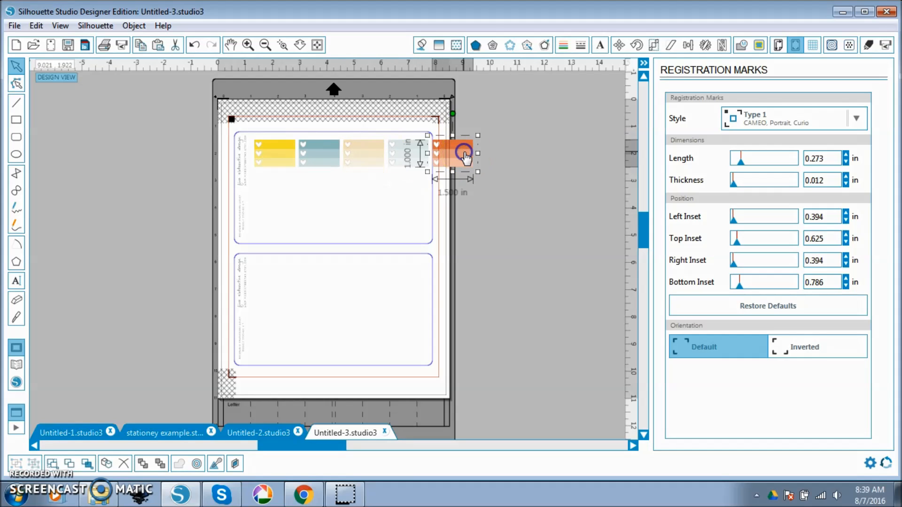
pyautogui.press('Delete')
# Step: Move the four teardrop stickers from stationey example.studio3 into Untitled-3.studio3, placing them below the last two checklists on the upper sheet
pyautogui.click(138, 432)
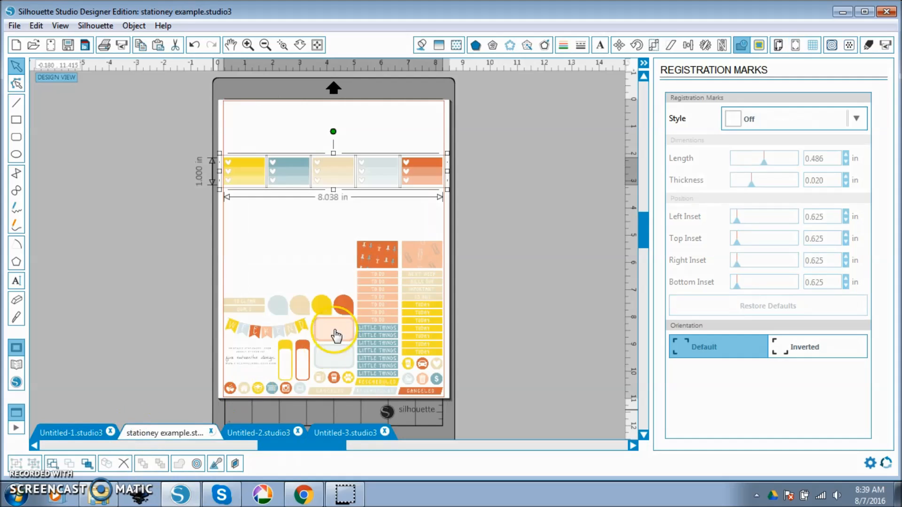
pyautogui.moveTo(264, 282); pyautogui.dragTo(360, 325)
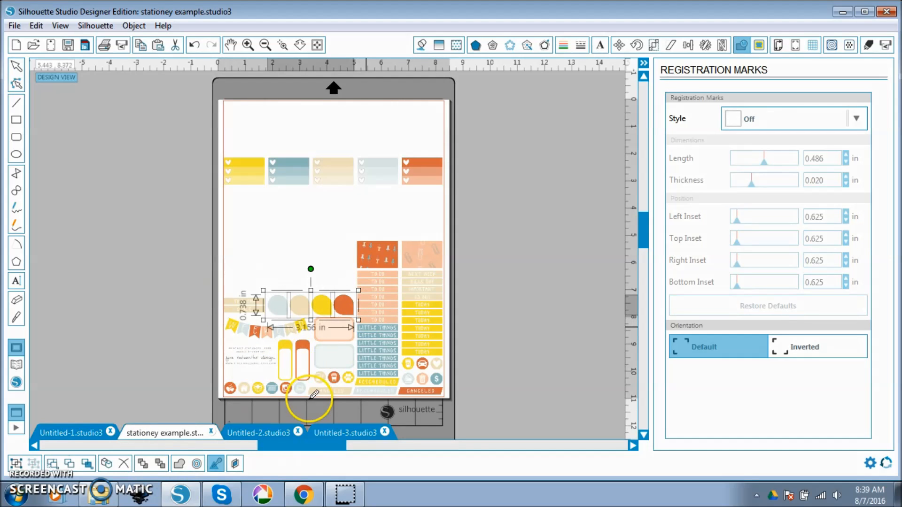
pyautogui.hotkey('ctrl', 'z')
pyautogui.moveTo(264, 282); pyautogui.dragTo(362, 331)
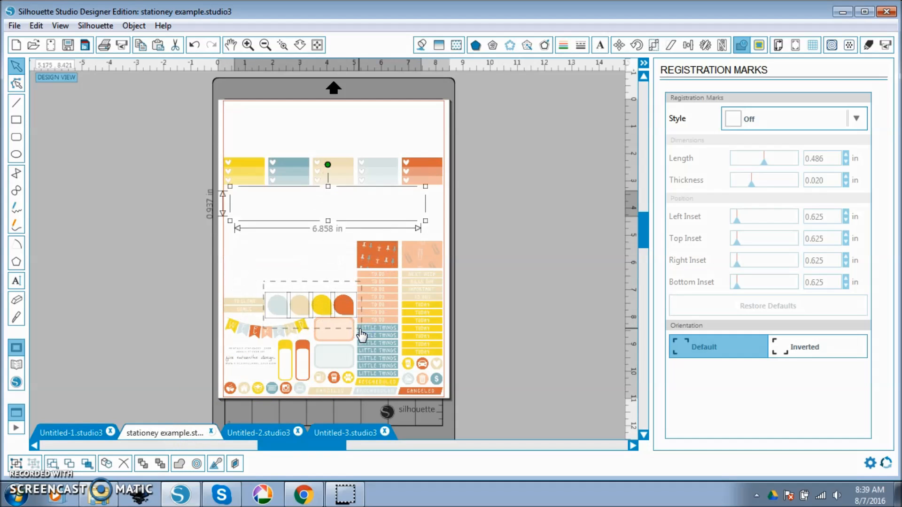
pyautogui.press('i')
pyautogui.hotkey('ctrl', 'x')
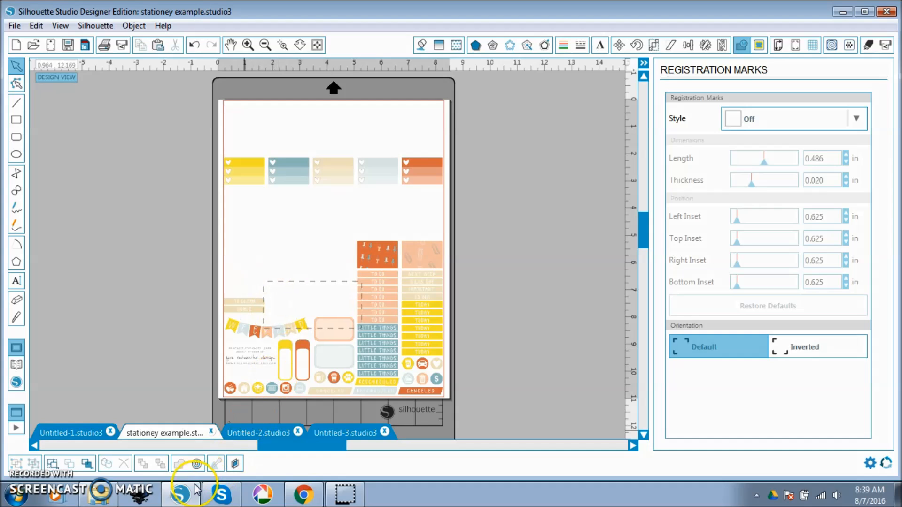
pyautogui.click(336, 441)
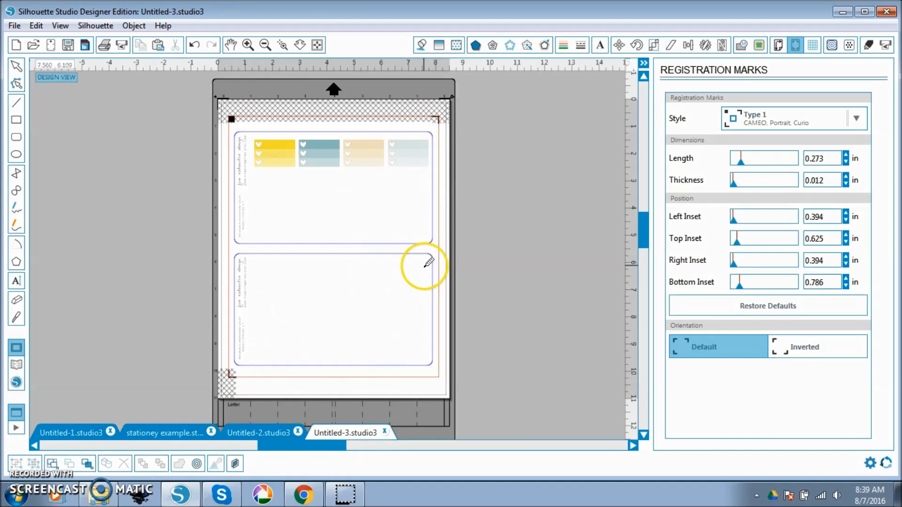
pyautogui.hotkey('ctrl', 'v')
pyautogui.moveTo(398, 369); pyautogui.dragTo(419, 192)
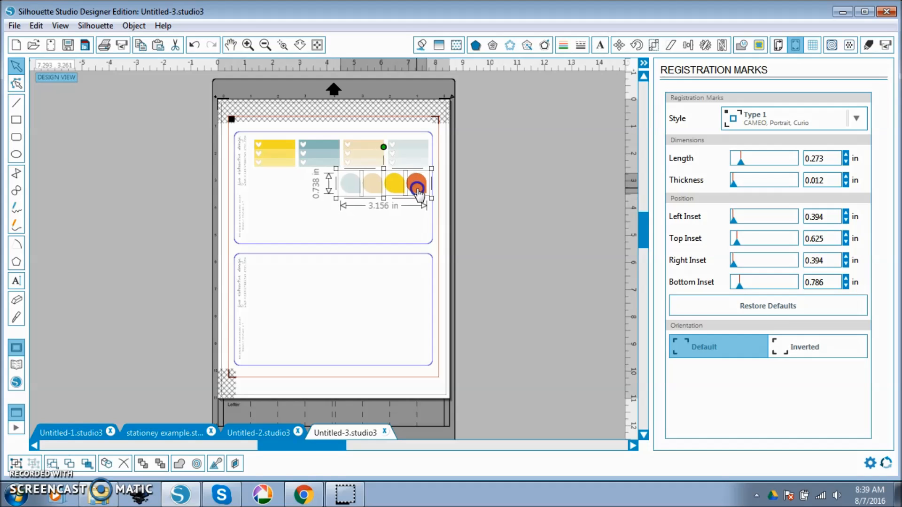
# Step: Move the WEEKEND bunting sticker from stationey example.studio3 into Untitled-3.studio3, placing it below the four teardrops on the upper sheet
pyautogui.click(244, 435)
pyautogui.click(141, 431)
pyautogui.click(239, 334)
pyautogui.press('Delete')
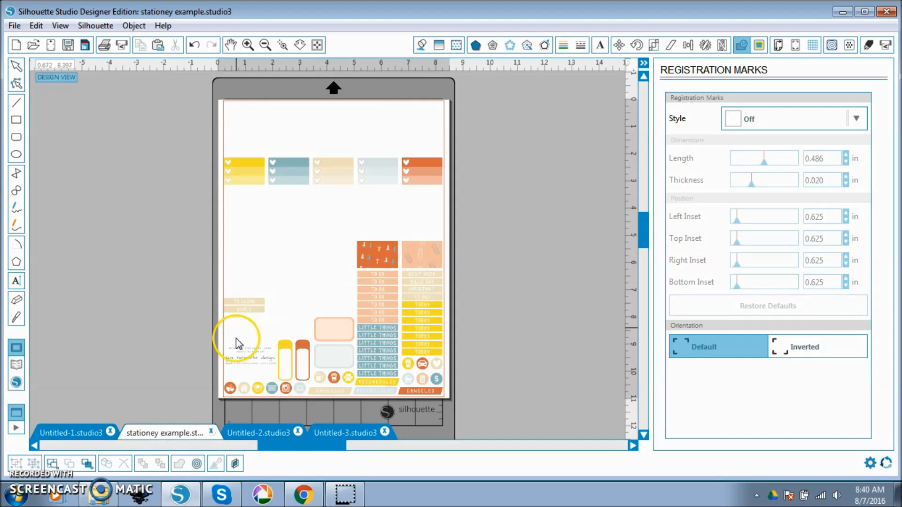
pyautogui.click(340, 439)
pyautogui.moveTo(349, 412); pyautogui.dragTo(389, 214)
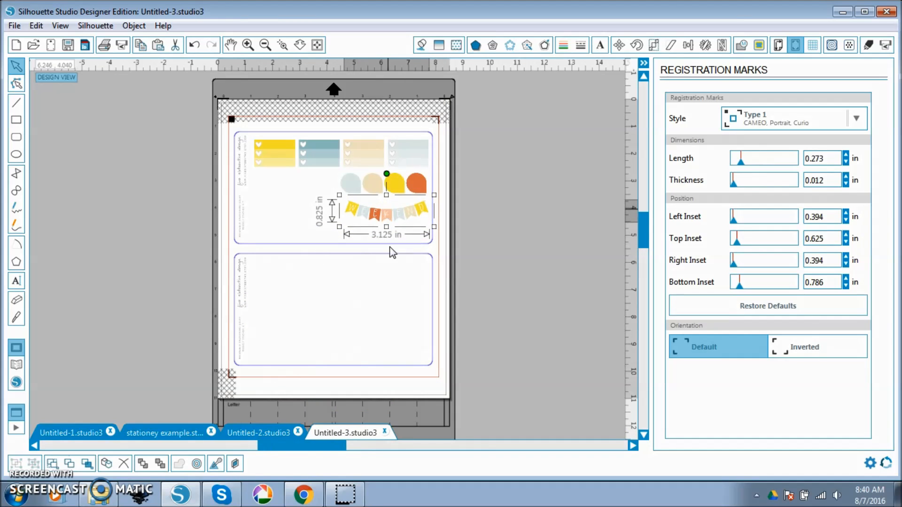
# Step: Copy the peach and pale blue framed boxes and the yellow and orange rounded labels from stationey example.studio3 into Untitled-3.studio3
pyautogui.click(171, 431)
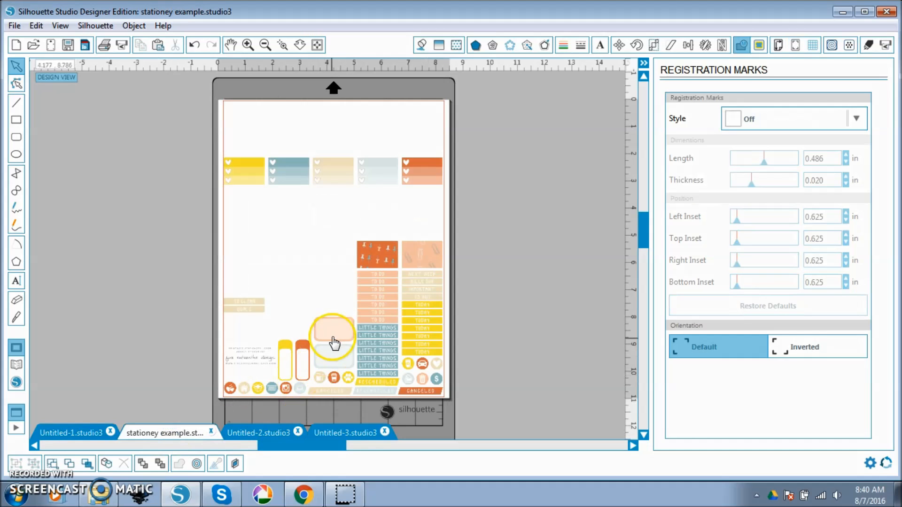
pyautogui.click(334, 347)
pyautogui.keyDown('shift'); pyautogui.click(334, 354); pyautogui.keyUp('shift')
pyautogui.keyDown('shift'); pyautogui.click(304, 346); pyautogui.keyUp('shift')
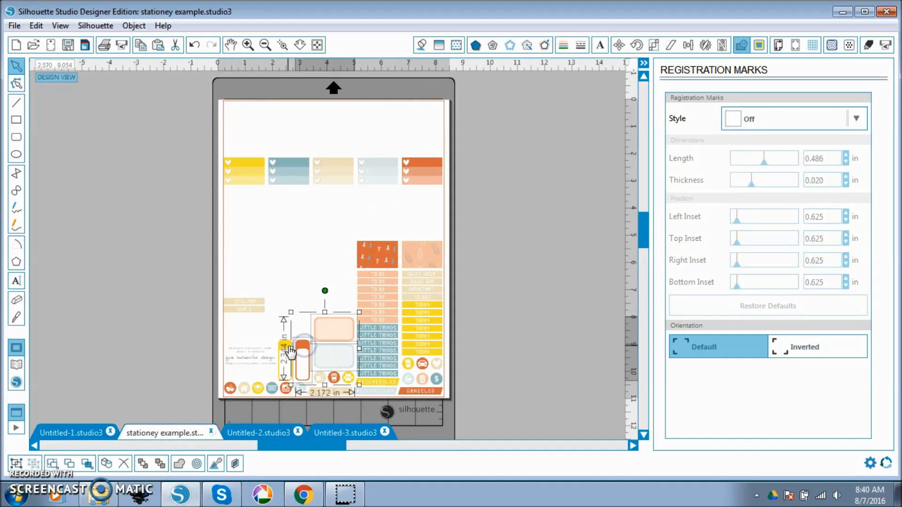
pyautogui.keyDown('shift'); pyautogui.click(289, 352); pyautogui.keyUp('shift')
pyautogui.click(328, 431)
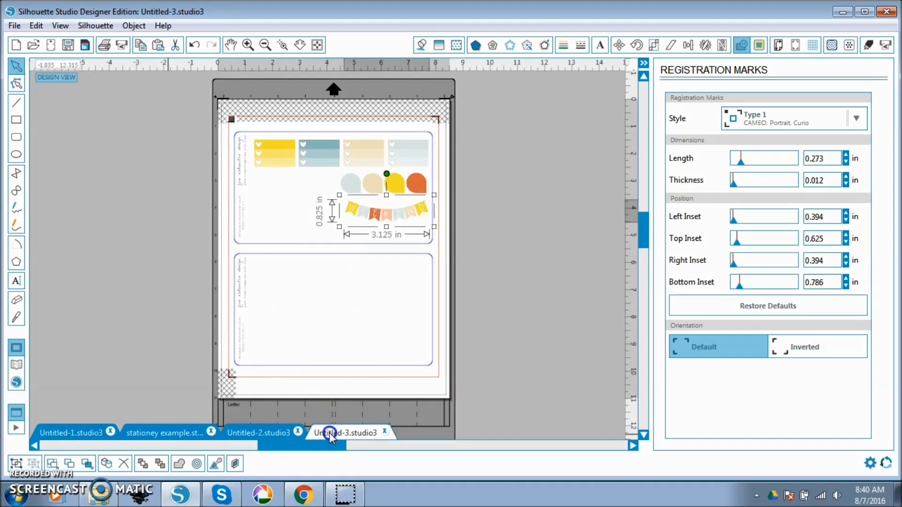
pyautogui.hotkey('ctrl', 'v')
pyautogui.moveTo(451, 433); pyautogui.dragTo(365, 222)
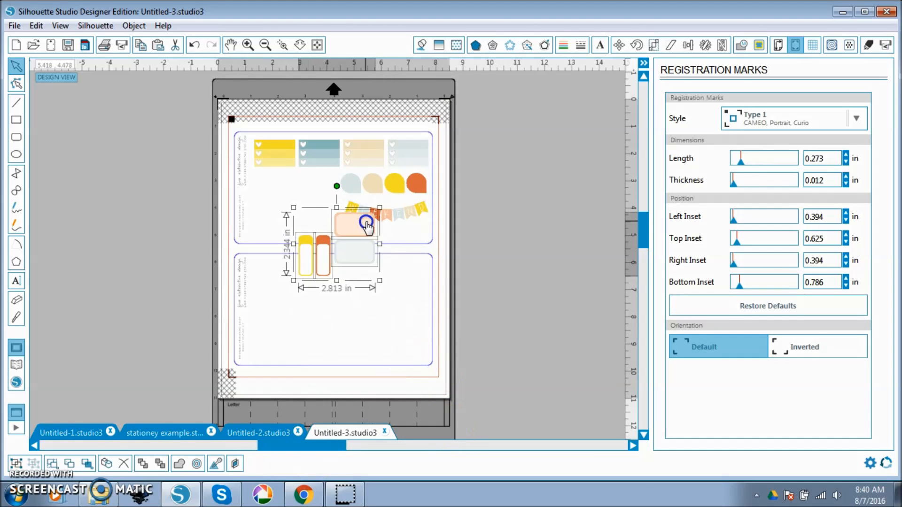
# Step: Place the peach and pale blue framed boxes directly below the yellow heart checklist on the upper sheet
pyautogui.click(546, 301)
pyautogui.click(350, 232)
pyautogui.keyDown('shift'); pyautogui.click(355, 247); pyautogui.keyUp('shift')
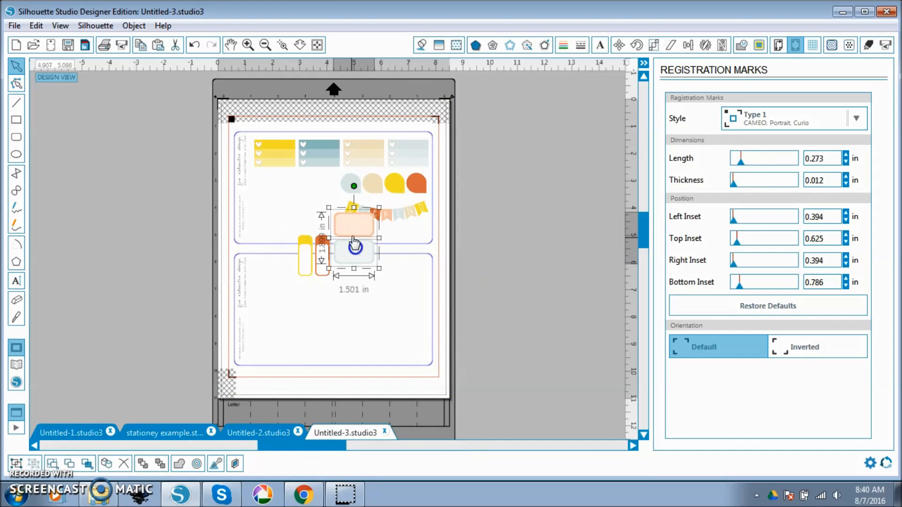
pyautogui.moveTo(349, 226); pyautogui.dragTo(268, 182)
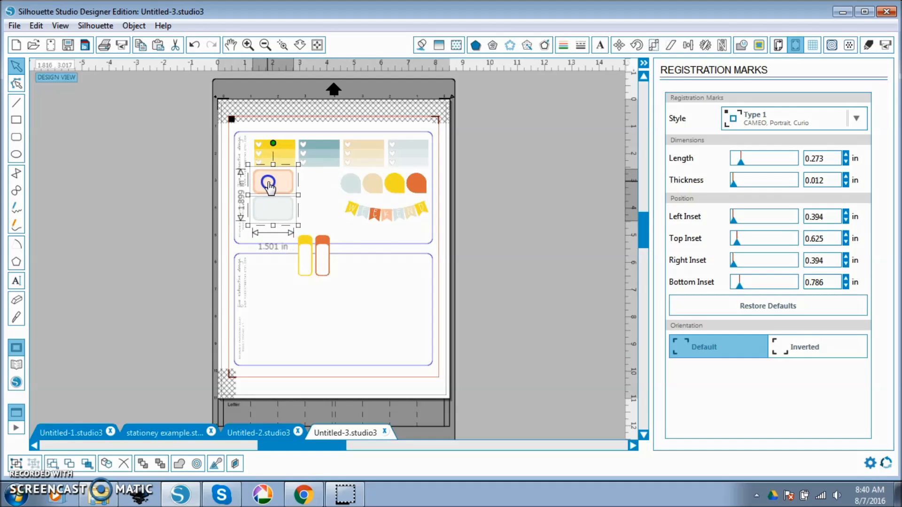
# Step: Rotate the two rounded labels to horizontal and place them below the teal checklist, beside the framed boxes
pyautogui.click(363, 278)
pyautogui.moveTo(345, 290); pyautogui.dragTo(275, 234)
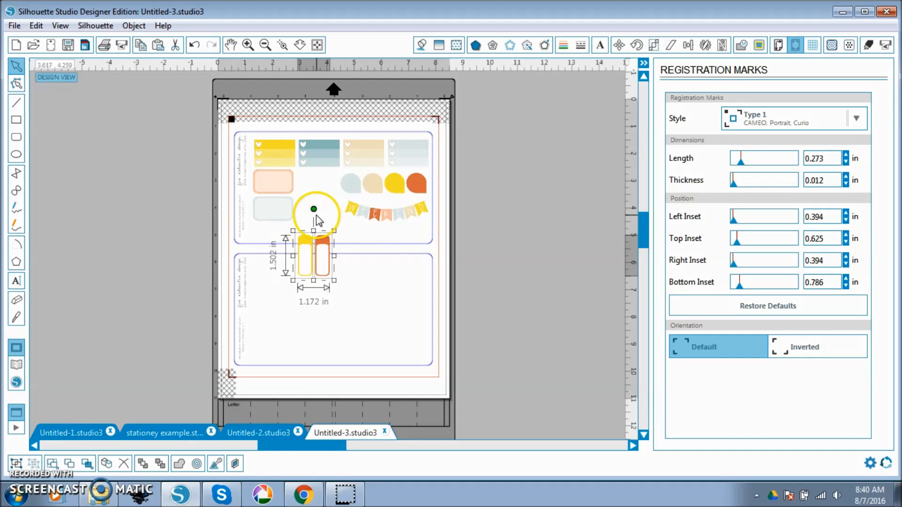
pyautogui.moveTo(313, 211); pyautogui.dragTo(260, 250)
pyautogui.moveTo(320, 258); pyautogui.dragTo(319, 185)
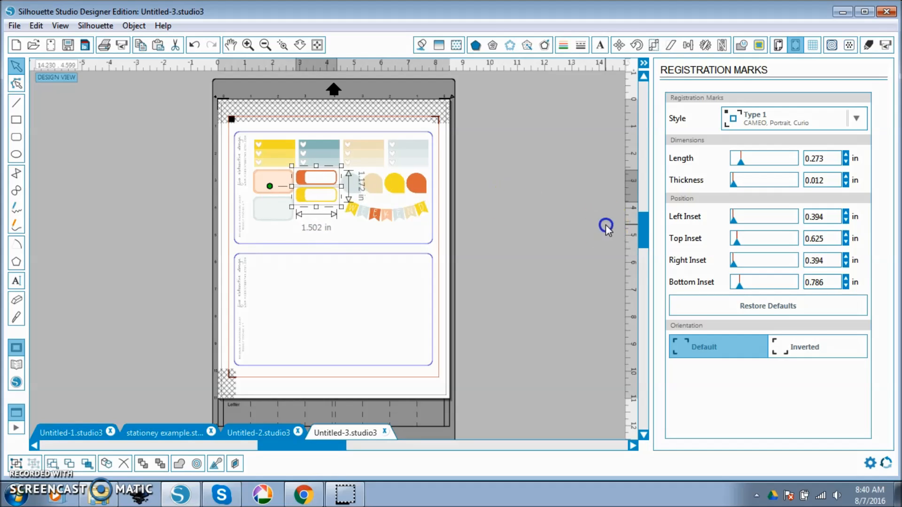
# Step: Duplicate the orange and yellow horizontal labels and place the copies directly below the originals
pyautogui.click(322, 196)
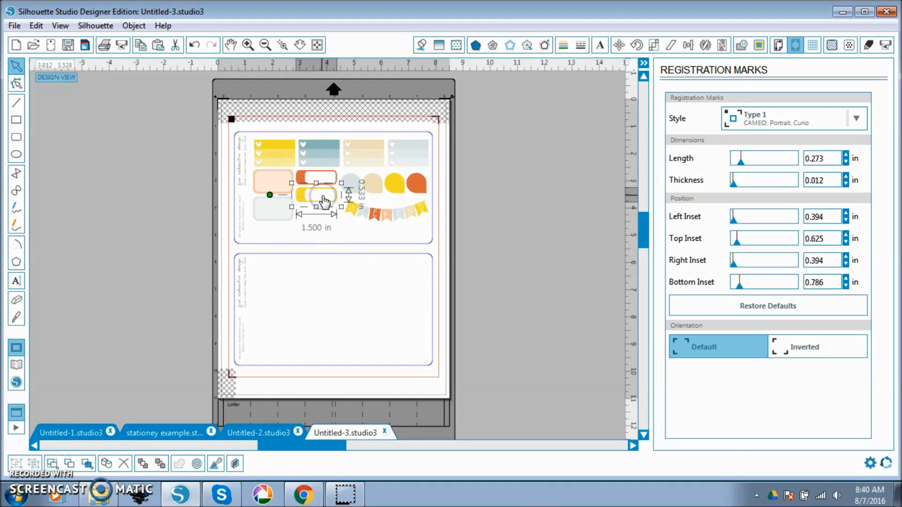
pyautogui.keyDown('shift'); pyautogui.click(324, 186); pyautogui.keyUp('shift')
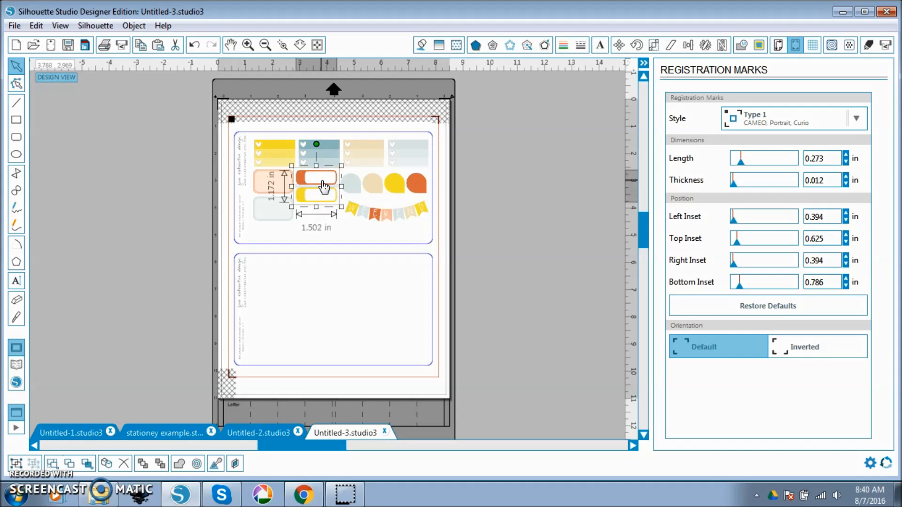
pyautogui.hotkey('ctrl', 'd')
pyautogui.press('Down')
pyautogui.press('Down')
pyautogui.press('Down')
pyautogui.press('Down')
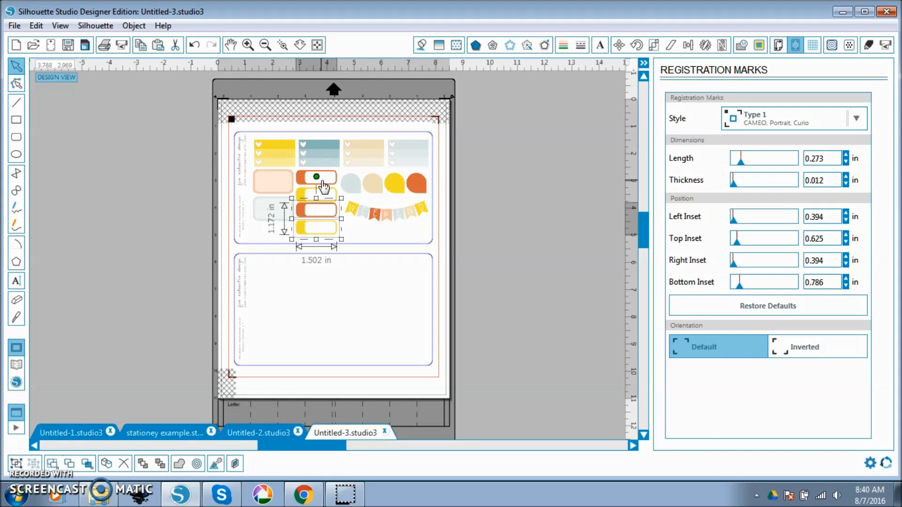
pyautogui.click(573, 337)
pyautogui.click(305, 312)
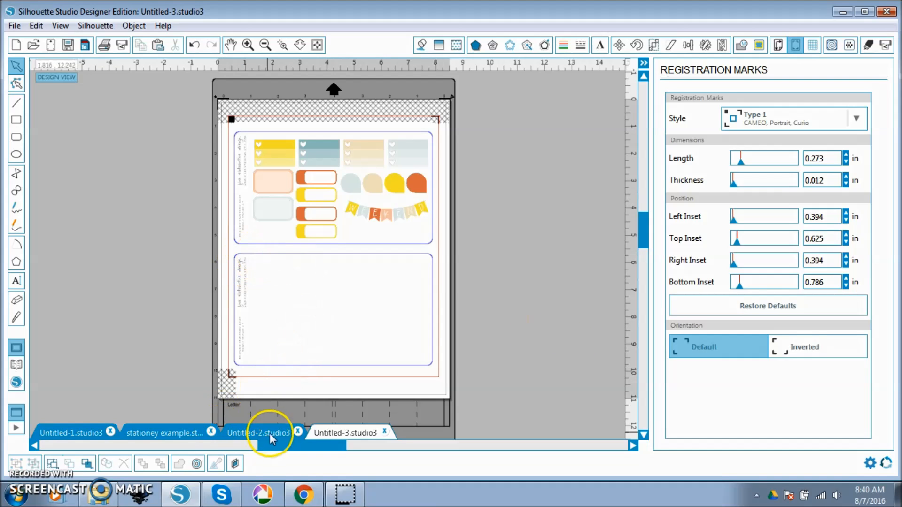
# Step: Delete the copied framed boxes, rounded labels and row of heart checklists from stationey example.studio3
pyautogui.click(251, 428)
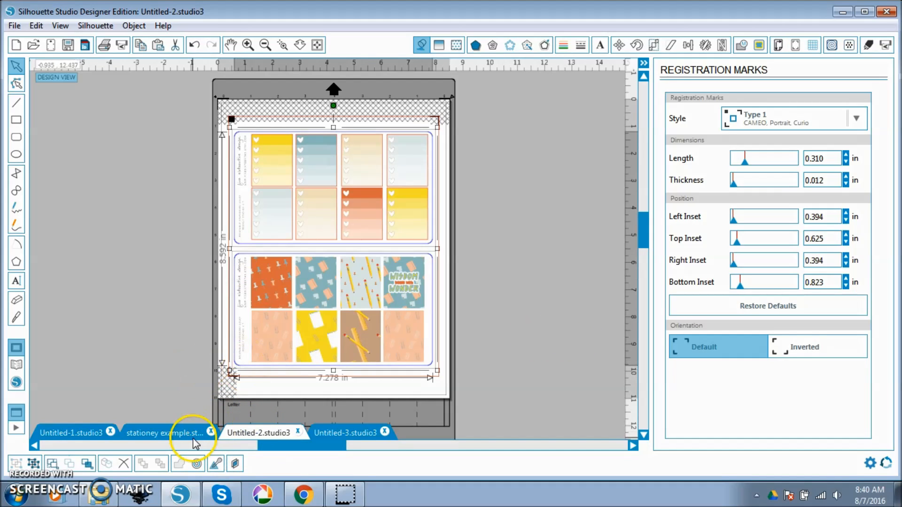
pyautogui.click(176, 426)
pyautogui.press('Delete')
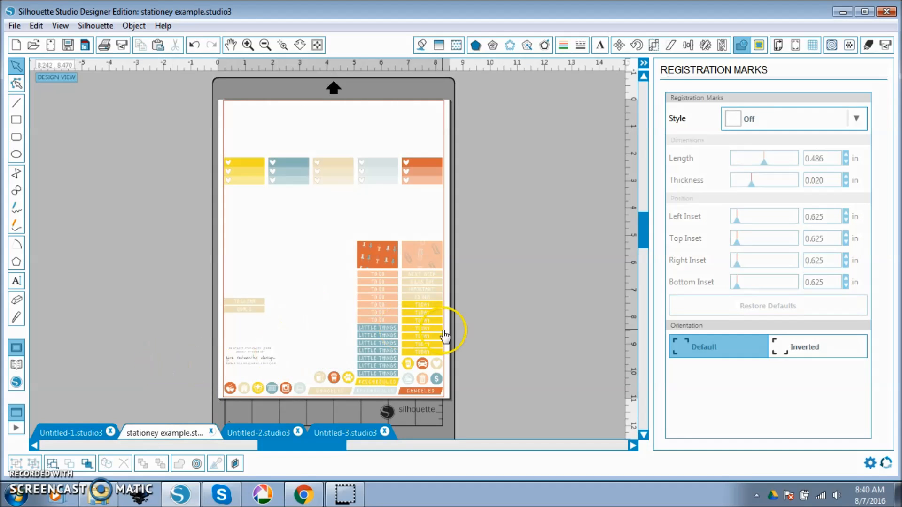
pyautogui.click(223, 151)
pyautogui.press('Delete')
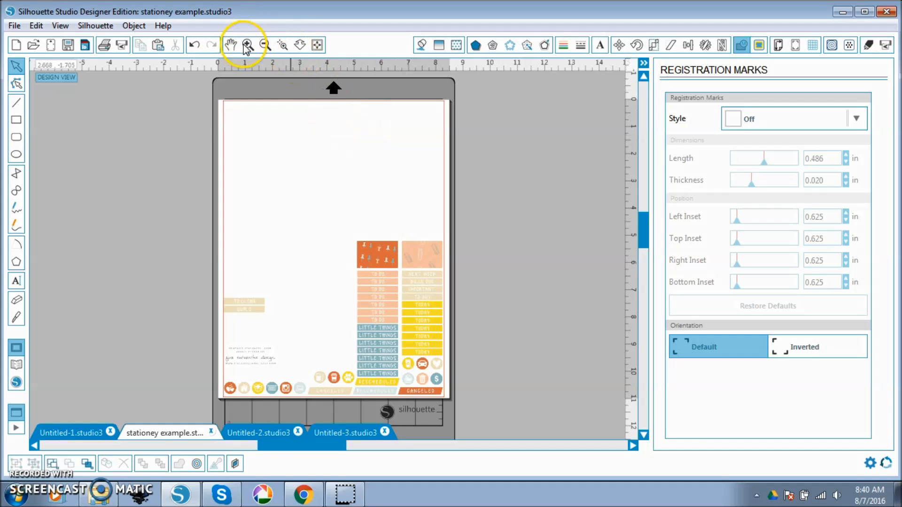
# Step: Cut all fifteen round icon stickers near the bottom of the page in stationey example.studio3
pyautogui.click(247, 45)
pyautogui.click(507, 285)
pyautogui.keyDown('shift'); pyautogui.click(505, 319); pyautogui.keyUp('shift')
pyautogui.keyDown('shift'); pyautogui.click(528, 322); pyautogui.keyUp('shift')
pyautogui.keyDown('shift'); pyautogui.click(527, 291); pyautogui.keyUp('shift')
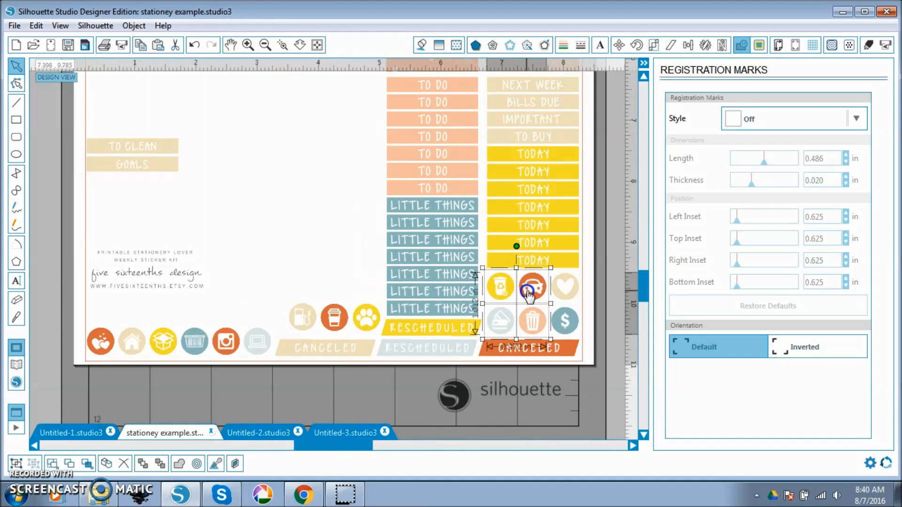
pyautogui.keyDown('shift'); pyautogui.click(564, 288); pyautogui.keyUp('shift')
pyautogui.keyDown('shift'); pyautogui.click(564, 323); pyautogui.keyUp('shift')
pyautogui.keyDown('shift'); pyautogui.click(364, 316); pyautogui.keyUp('shift')
pyautogui.keyDown('shift'); pyautogui.click(331, 319); pyautogui.keyUp('shift')
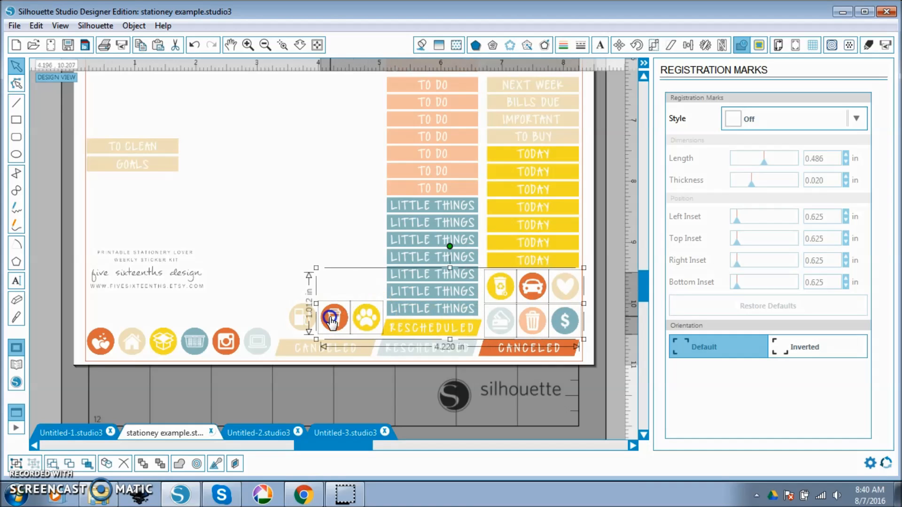
pyautogui.keyDown('shift'); pyautogui.click(300, 317); pyautogui.keyUp('shift')
pyautogui.keyDown('shift'); pyautogui.click(257, 342); pyautogui.keyUp('shift')
pyautogui.keyDown('shift'); pyautogui.click(225, 342); pyautogui.keyUp('shift')
pyautogui.keyDown('shift'); pyautogui.click(194, 341); pyautogui.keyUp('shift')
pyautogui.keyDown('shift'); pyautogui.click(163, 341); pyautogui.keyUp('shift')
pyautogui.keyDown('shift'); pyautogui.click(131, 341); pyautogui.keyUp('shift')
pyautogui.keyDown('shift'); pyautogui.click(101, 341); pyautogui.keyUp('shift')
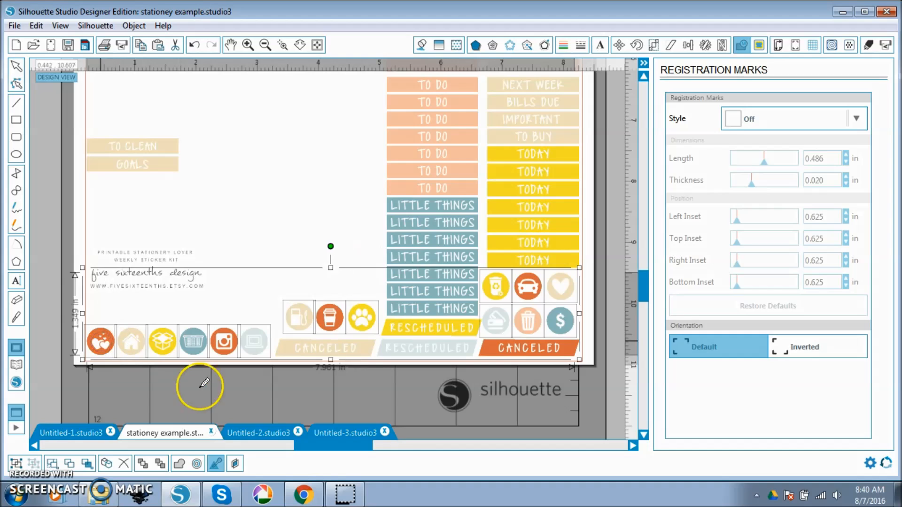
pyautogui.press('Delete')
# Step: Paste the round icon stickers into Untitled-3.studio3 and place them across the top of the lower sheet
pyautogui.click(291, 449)
pyautogui.click(322, 434)
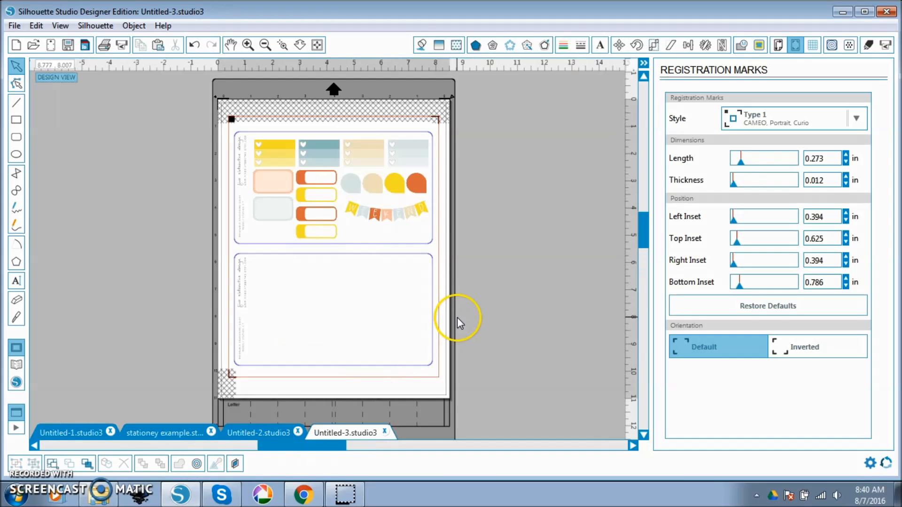
pyautogui.hotkey('ctrl', 'v')
pyautogui.moveTo(497, 294); pyautogui.dragTo(359, 274)
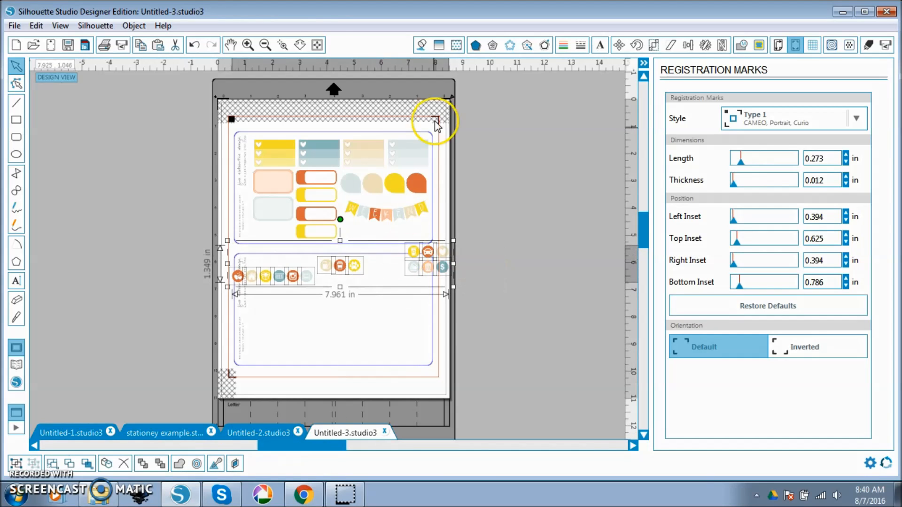
# Step: Arrange the recycling bin, car, heart, payment and trash icons in a row below the WEEKEND bunting
pyautogui.click(247, 46)
pyautogui.click(248, 45)
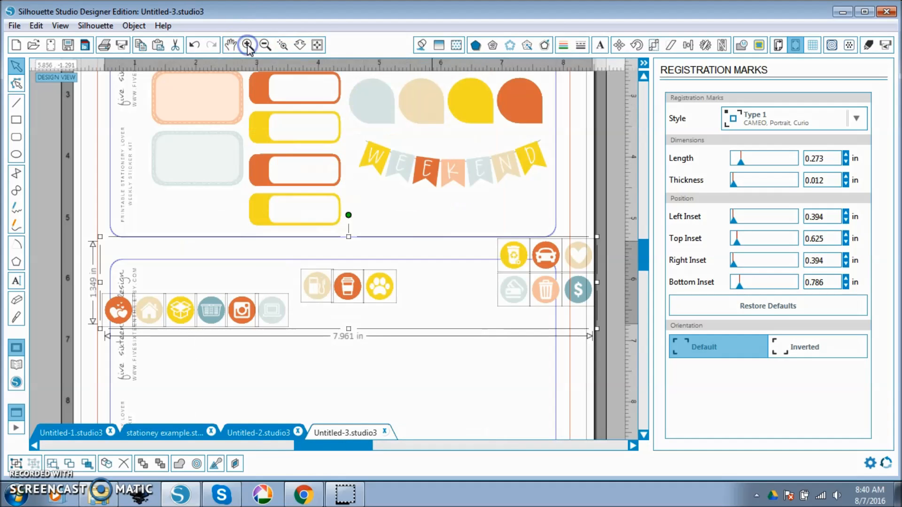
pyautogui.scroll(1, 483, 380)
pyautogui.click(610, 382)
pyautogui.click(514, 296)
pyautogui.keyDown('shift'); pyautogui.click(572, 302); pyautogui.keyUp('shift')
pyautogui.moveTo(572, 303); pyautogui.dragTo(429, 249)
# Step: Place the gas pump, coffee cup and paw icons in a row below the pale blue framed box
pyautogui.click(523, 331)
pyautogui.moveTo(540, 334); pyautogui.dragTo(195, 250)
pyautogui.click(581, 270)
pyautogui.click(545, 255)
pyautogui.keyDown('shift'); pyautogui.click(345, 321); pyautogui.keyUp('shift')
pyautogui.keyDown('shift'); pyautogui.click(322, 324); pyautogui.keyUp('shift')
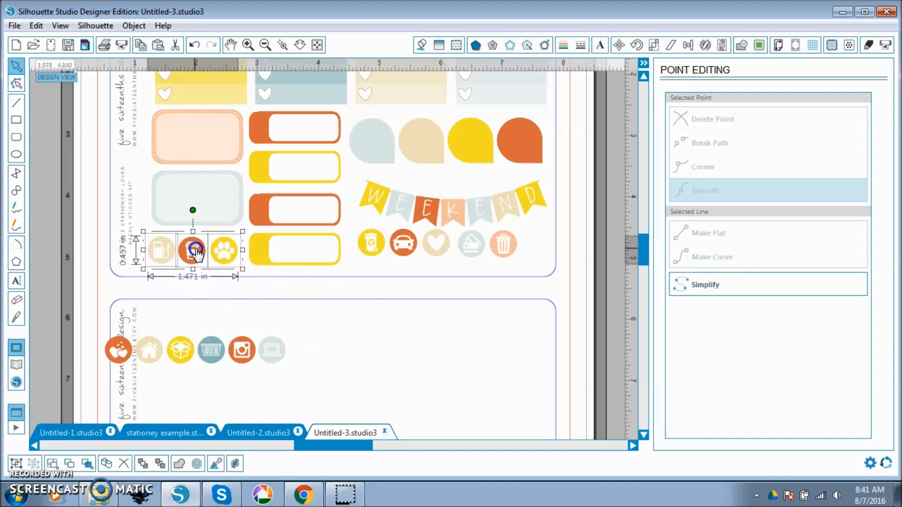
pyautogui.click(454, 305)
# Step: Shift the row of five icons below the WEEKEND bunting slightly down and left, leaving room at its right end
pyautogui.click(376, 257)
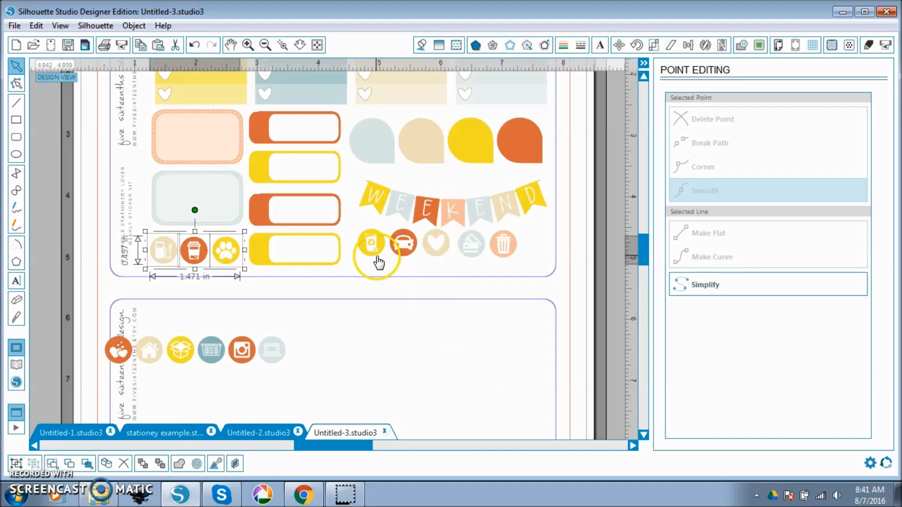
pyautogui.keyDown('shift'); pyautogui.click(404, 244); pyautogui.keyUp('shift')
pyautogui.keyDown('shift'); pyautogui.click(436, 245); pyautogui.keyUp('shift')
pyautogui.keyDown('shift'); pyautogui.click(471, 246); pyautogui.keyUp('shift')
pyautogui.keyDown('shift'); pyautogui.click(497, 252); pyautogui.keyUp('shift')
pyautogui.moveTo(501, 260); pyautogui.dragTo(493, 261)
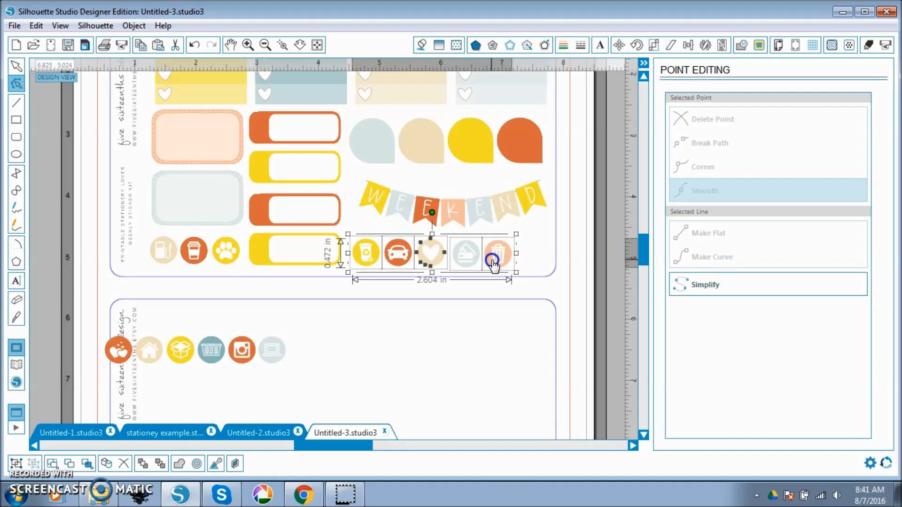
# Step: Move the yellow open-box icon from the lower sheet to the right end of the icon row below the bunting
pyautogui.click(563, 295)
pyautogui.moveTo(180, 350); pyautogui.dragTo(526, 259)
pyautogui.click(516, 287)
# Step: Delete the camera, laptop and orange hearts icons from the lower sheet
pyautogui.click(242, 349)
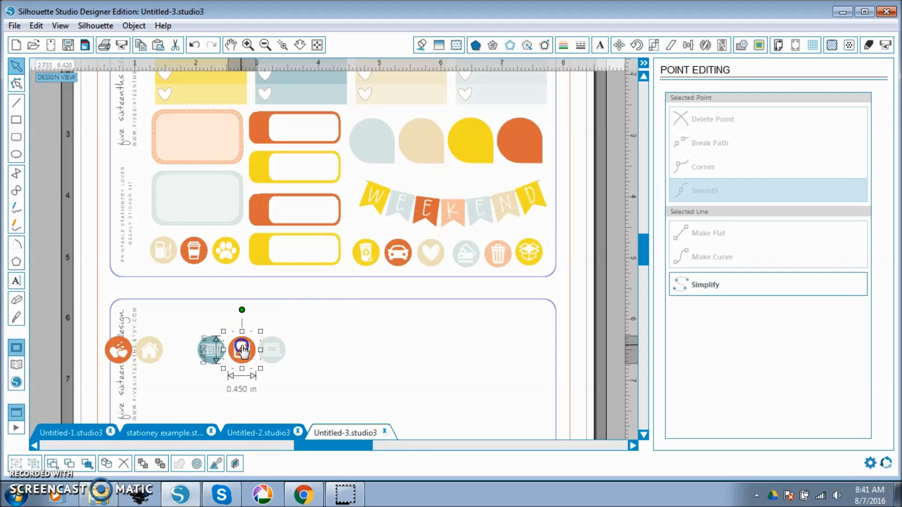
pyautogui.press('Delete')
pyautogui.click(269, 349)
pyautogui.press('Delete')
pyautogui.click(119, 348)
pyautogui.press('Delete')
# Step: Move the house and shopping basket icons from the lower sheet to below the left and right ends of the WEEKEND bunting
pyautogui.click(156, 351)
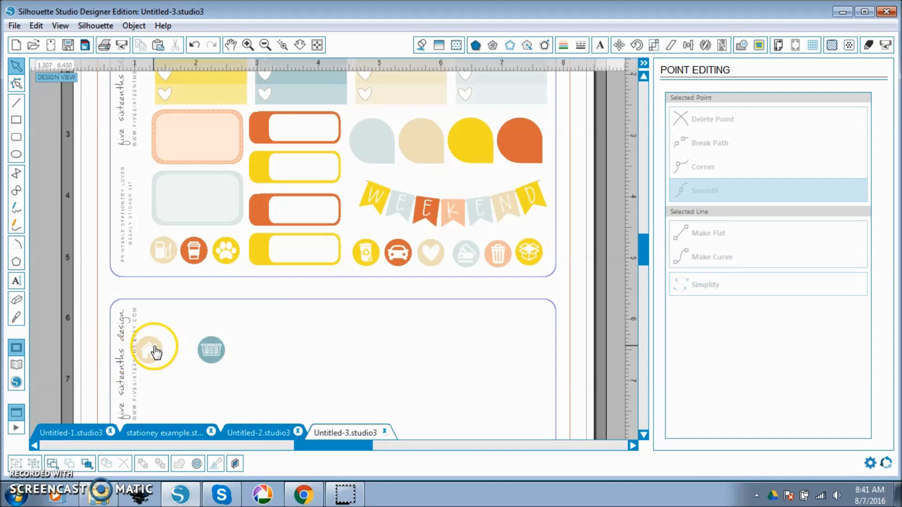
pyautogui.moveTo(155, 351); pyautogui.dragTo(362, 223)
pyautogui.click(433, 200)
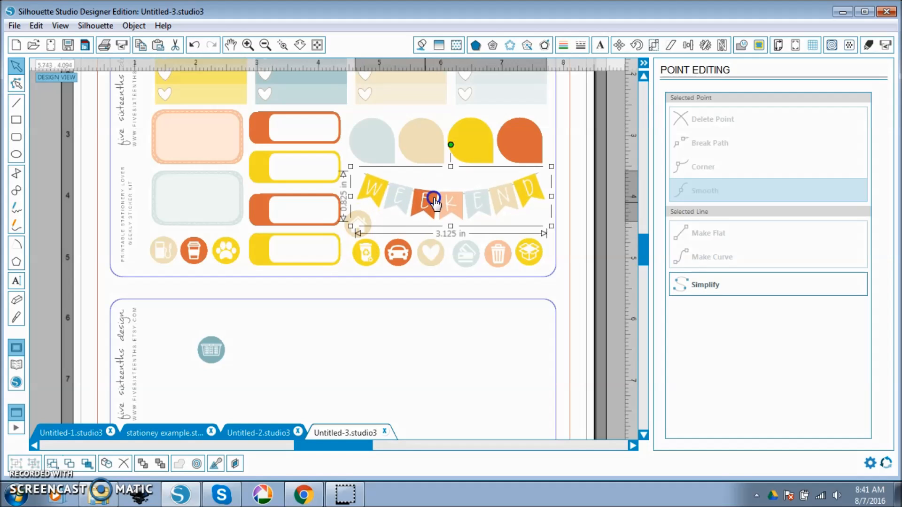
pyautogui.click(361, 255)
pyautogui.click(210, 353)
pyautogui.moveTo(211, 353); pyautogui.dragTo(539, 227)
pyautogui.click(524, 210)
# Step: Nudge the four teardrop stickers and the WEEKEND bunting slightly upward to even out their spacing
pyautogui.scroll(2, 509, 167)
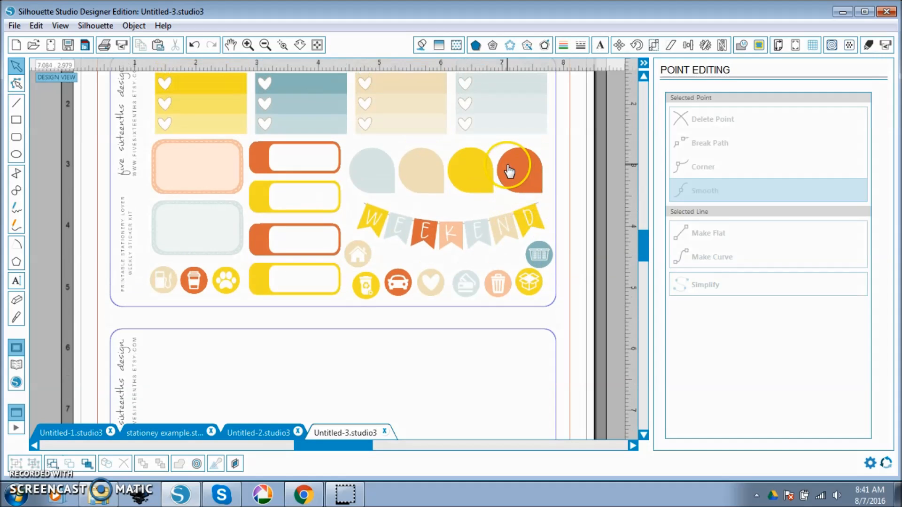
pyautogui.click(509, 172)
pyautogui.keyDown('shift'); pyautogui.click(463, 177); pyautogui.keyUp('shift')
pyautogui.keyDown('shift'); pyautogui.click(373, 177); pyautogui.keyUp('shift')
pyautogui.keyDown('shift'); pyautogui.click(424, 178); pyautogui.keyUp('shift')
pyautogui.moveTo(424, 179); pyautogui.dragTo(425, 178)
pyautogui.click(439, 221)
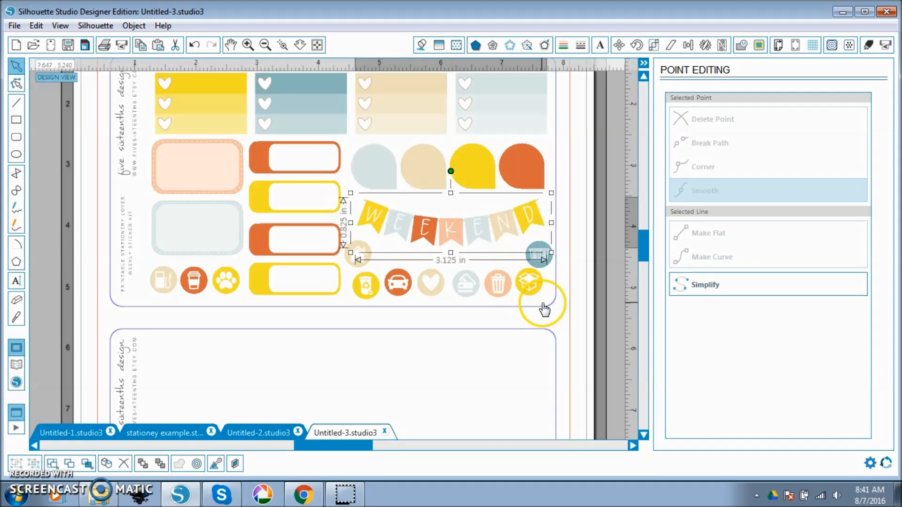
# Step: Set the line color of all stickers on the upper sheet to red
pyautogui.scroll(3, 536, 310)
pyautogui.moveTo(144, 101); pyautogui.dragTo(573, 396)
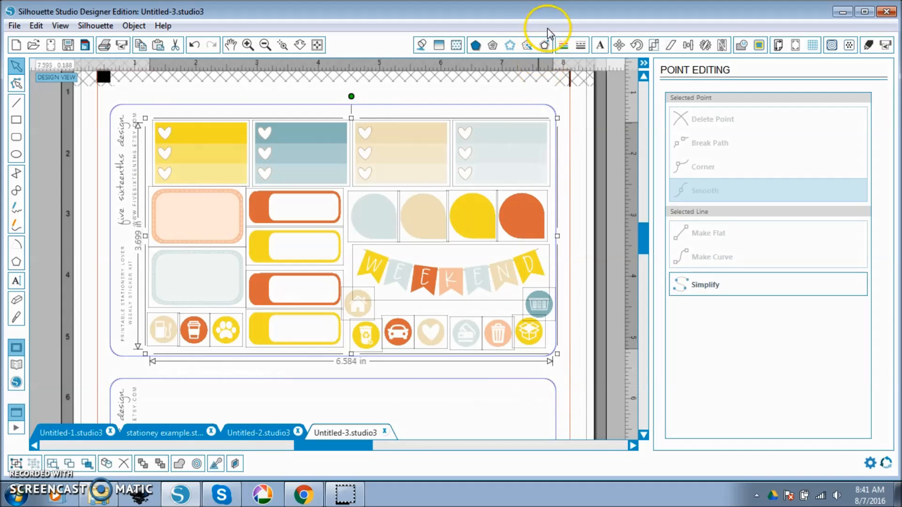
pyautogui.click(563, 45)
pyautogui.click(679, 149)
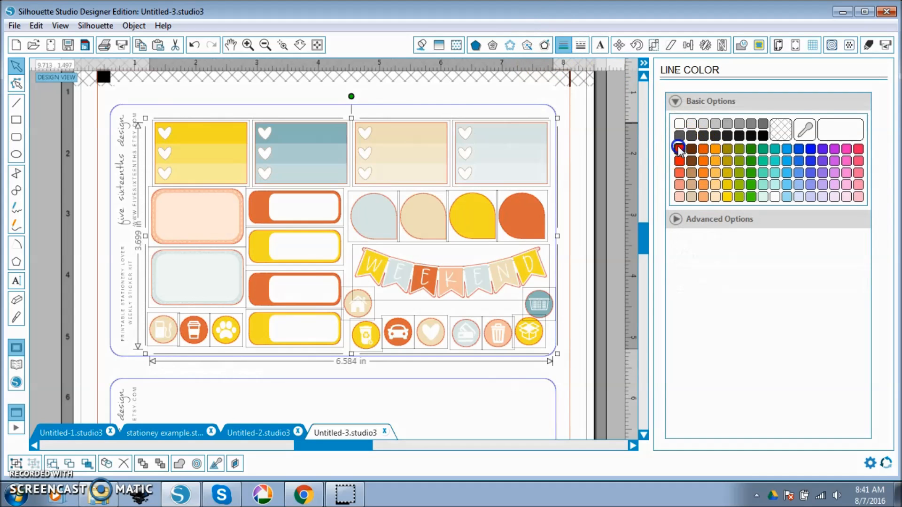
pyautogui.click(581, 309)
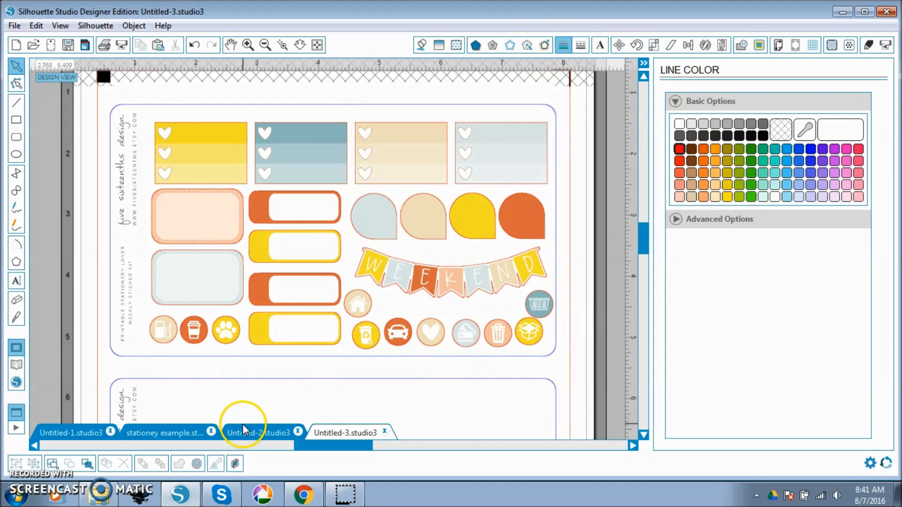
# Step: In the Untitled-2 document, set the line color of the patterned full-box stickers on the lower sheet to red
pyautogui.click(270, 434)
pyautogui.click(397, 300)
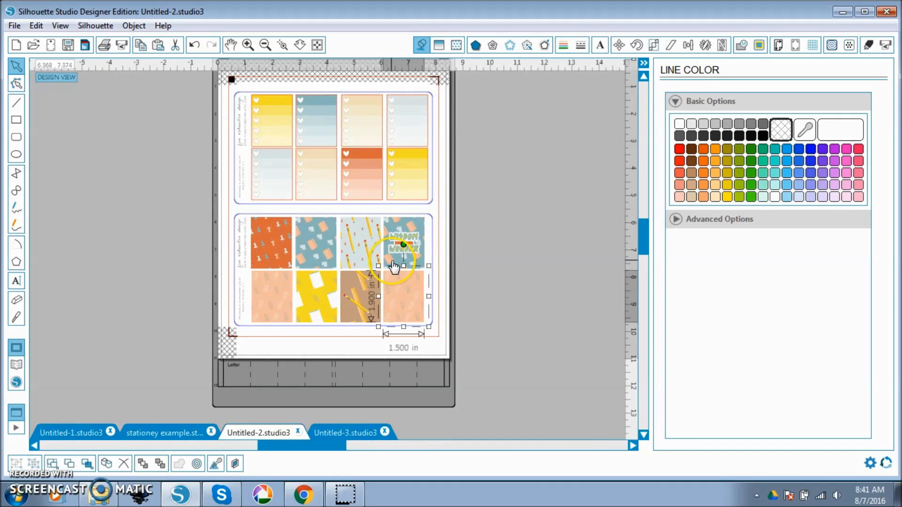
pyautogui.keyDown('shift'); pyautogui.click(364, 283); pyautogui.keyUp('shift')
pyautogui.keyDown('shift'); pyautogui.click(318, 298); pyautogui.keyUp('shift')
pyautogui.keyDown('shift'); pyautogui.click(311, 254); pyautogui.keyUp('shift')
pyautogui.keyDown('shift'); pyautogui.click(279, 243); pyautogui.keyUp('shift')
pyautogui.keyDown('shift'); pyautogui.click(288, 290); pyautogui.keyUp('shift')
pyautogui.click(679, 150)
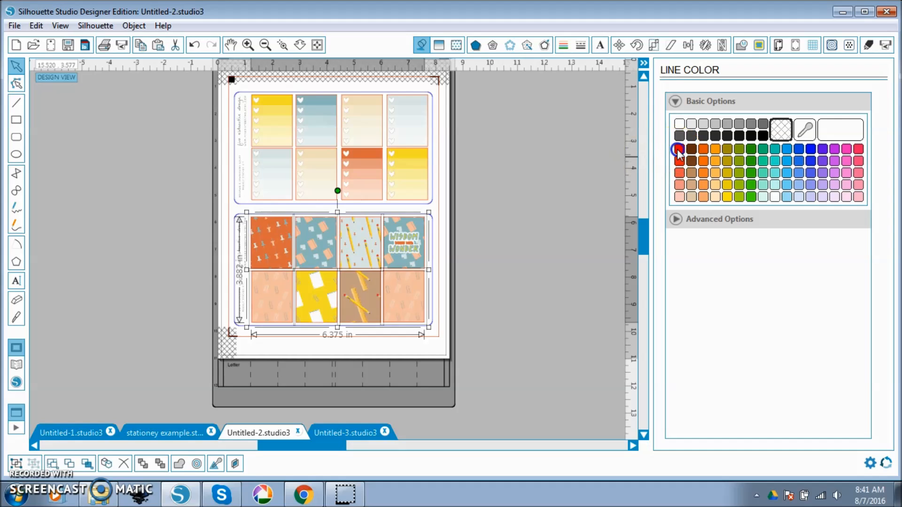
pyautogui.click(483, 241)
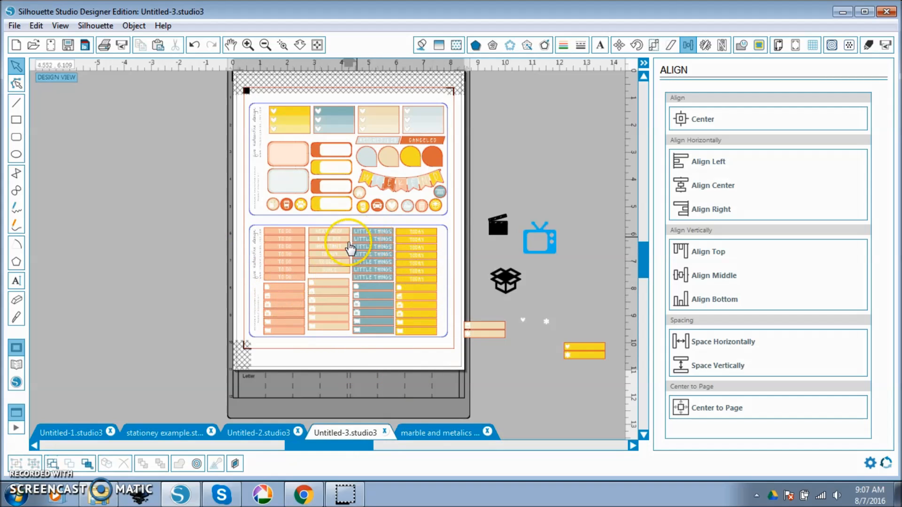
# Step: Compare the Untitled-2, Untitled-3 and stationey example documents, and examine the text and icon strips on Untitled-3's lower sheet
pyautogui.click(252, 430)
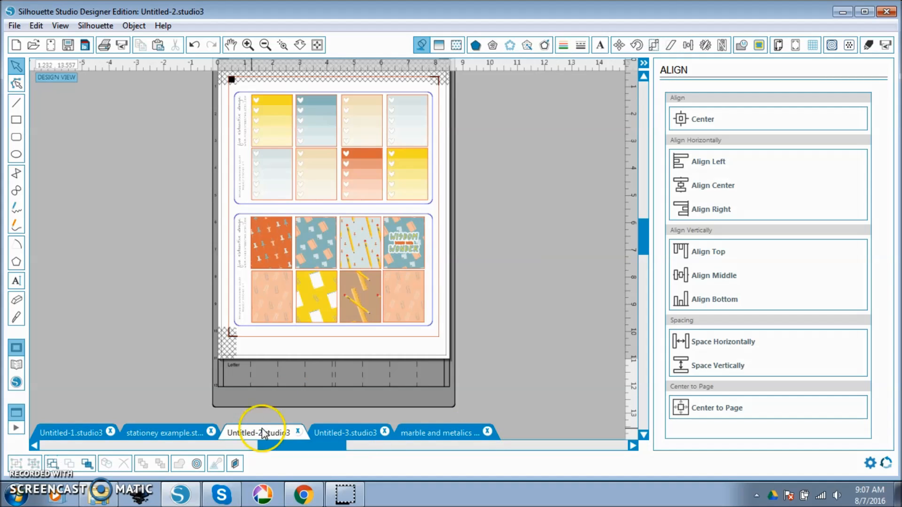
pyautogui.click(344, 430)
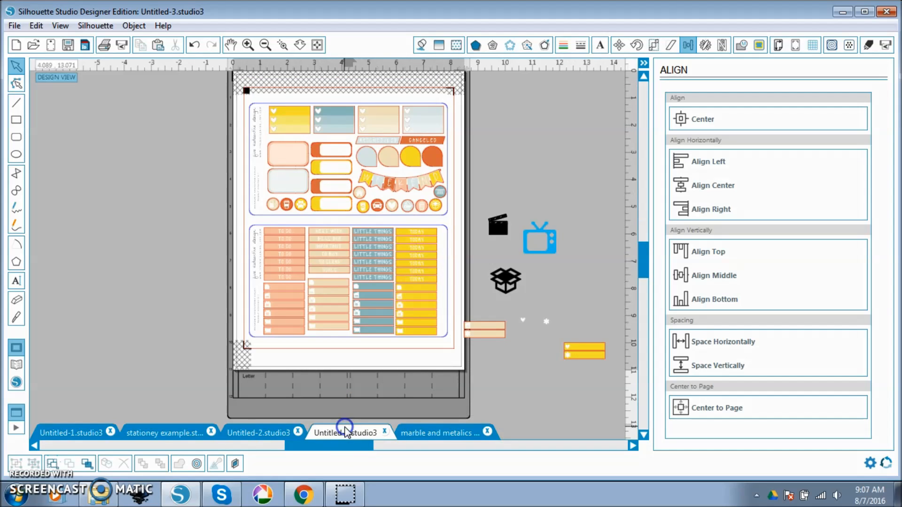
pyautogui.click(178, 432)
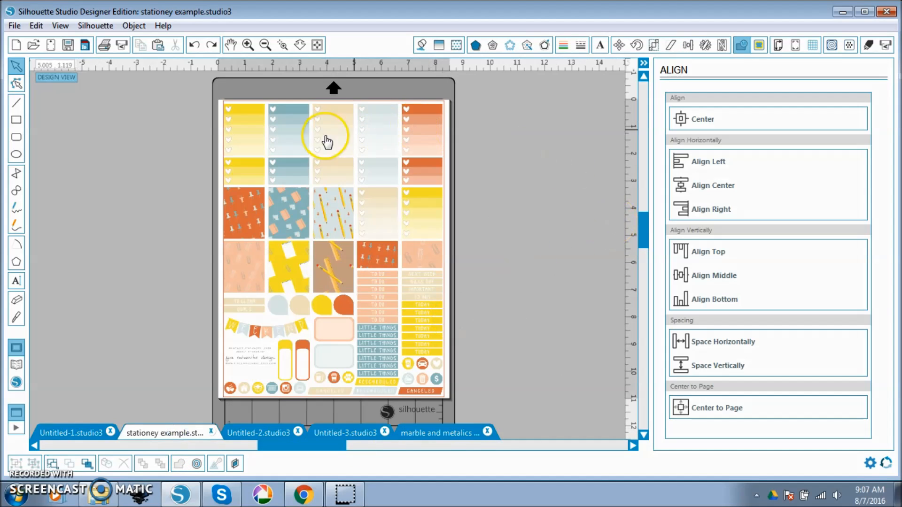
pyautogui.click(347, 432)
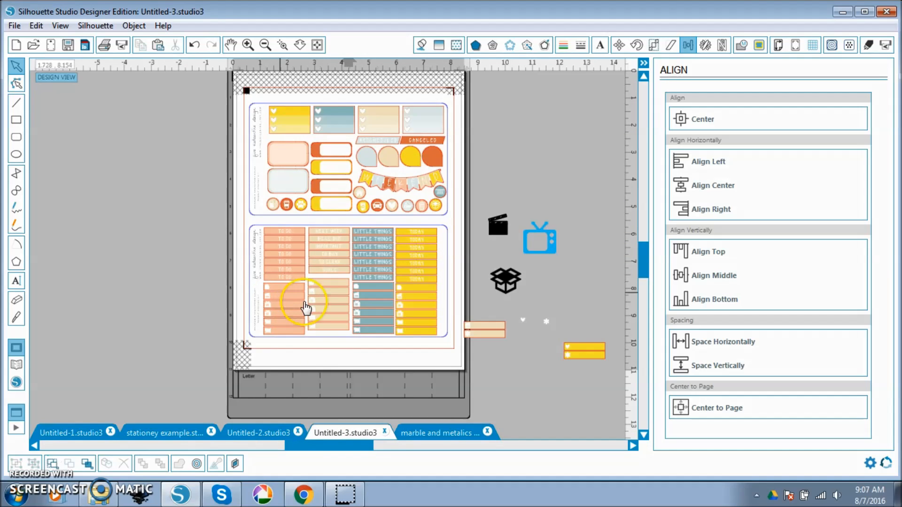
pyautogui.click(245, 46)
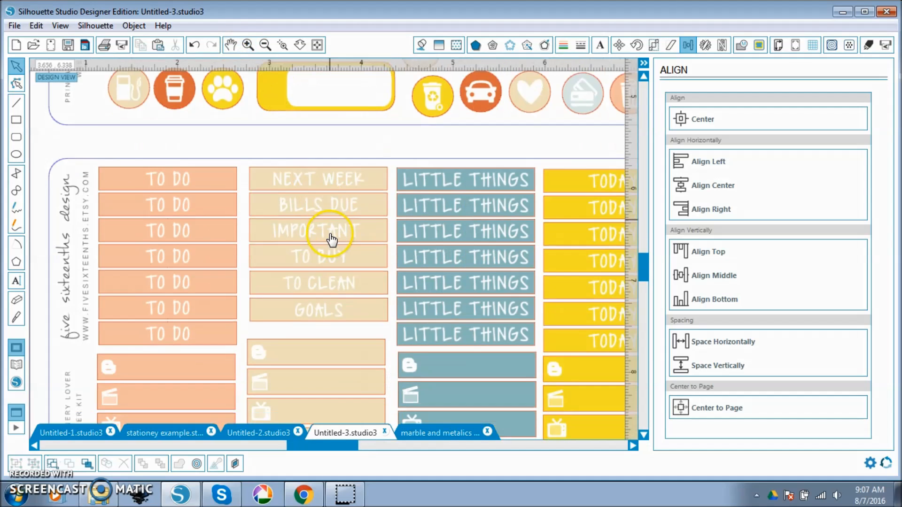
pyautogui.scroll(-5, 331, 240)
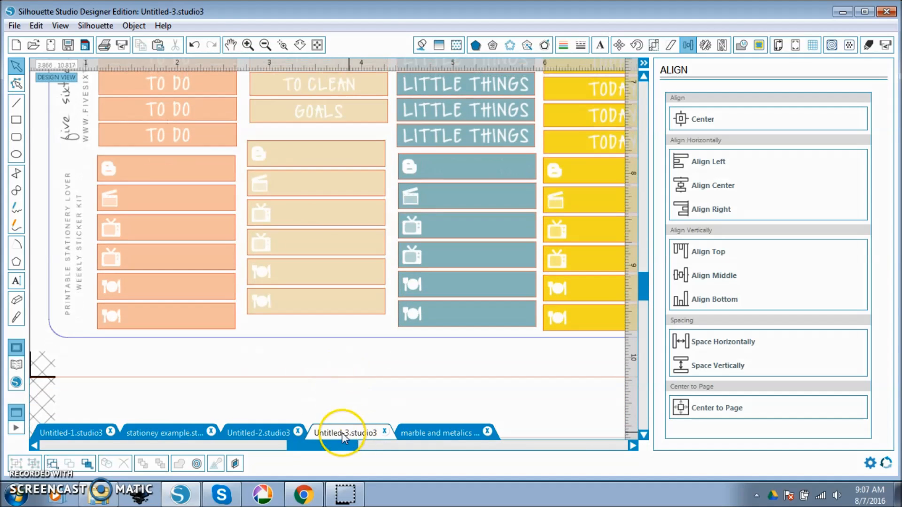
pyautogui.moveTo(332, 444); pyautogui.dragTo(381, 447)
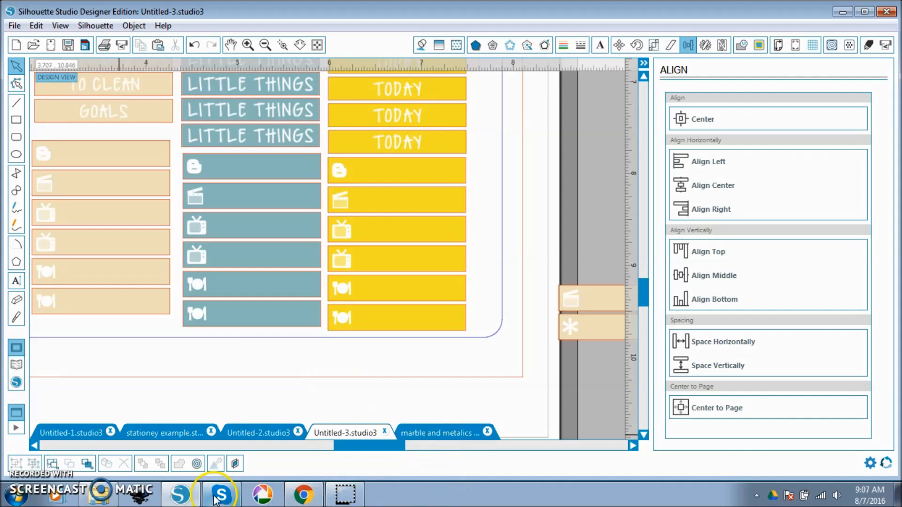
# Step: Switch to Chrome, close the cutlery icon's details on Flaticon and look through the fork icons
pyautogui.click(303, 495)
pyautogui.scroll(7, 442, 151)
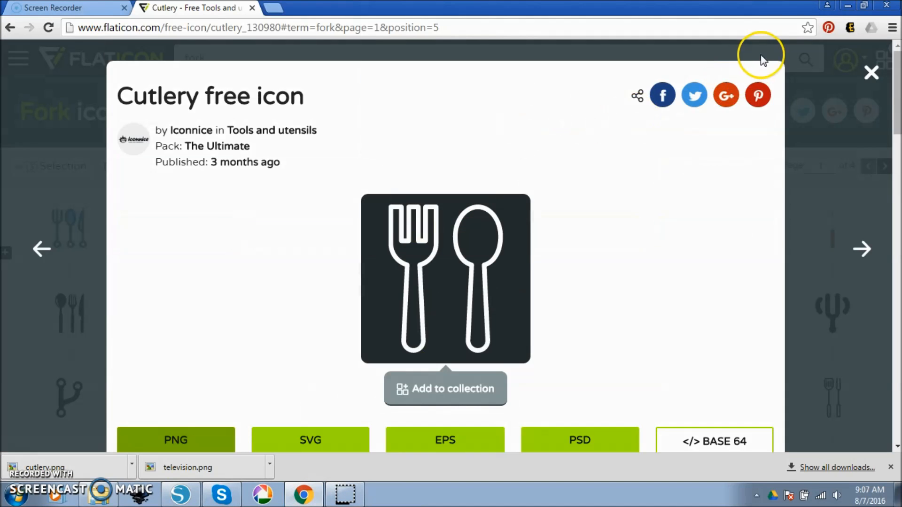
pyautogui.click(873, 70)
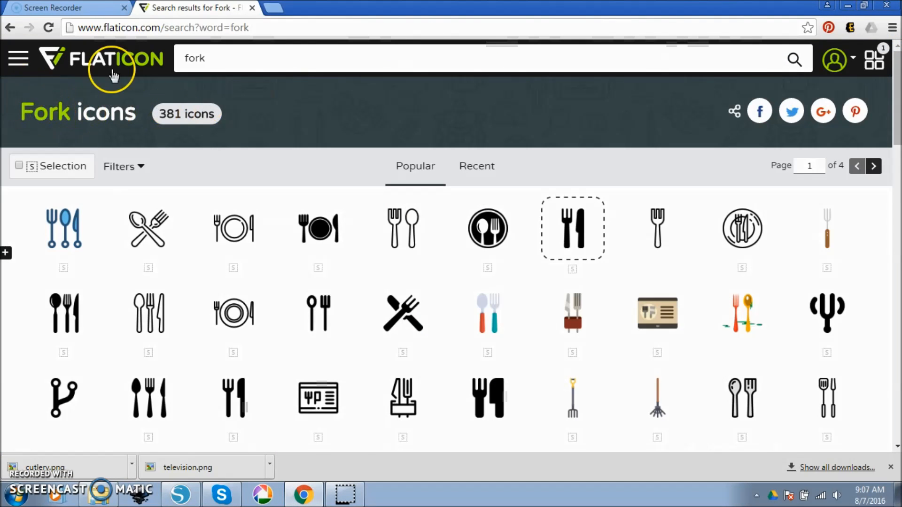
pyautogui.scroll(-5, 282, 253)
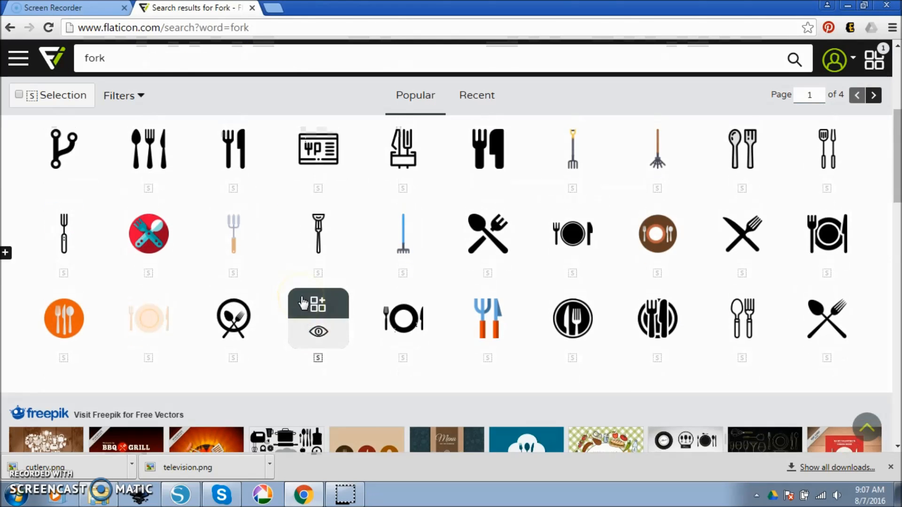
pyautogui.scroll(6, 310, 305)
pyautogui.moveTo(383, 230)
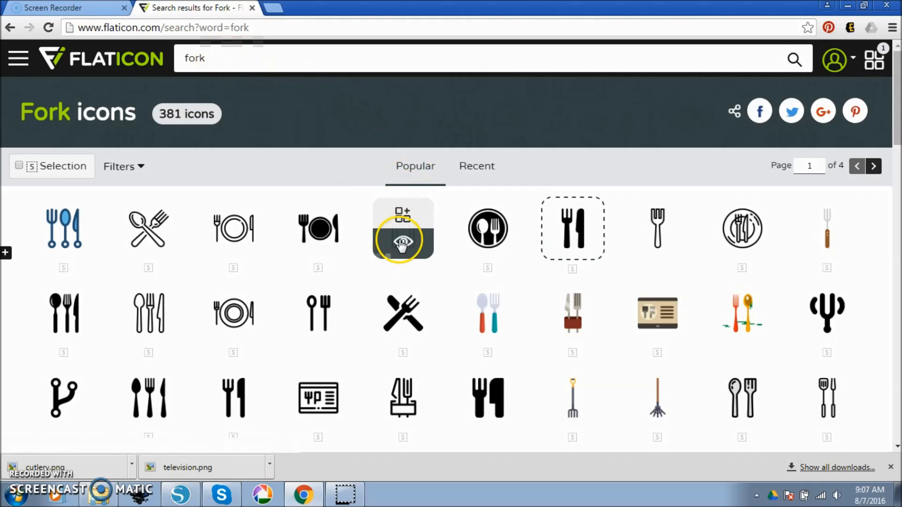
# Step: Search Flaticon for tv and open the details of the solid black television icon with antennas
pyautogui.moveTo(209, 58); pyautogui.dragTo(91, 51)
pyautogui.write('tv')
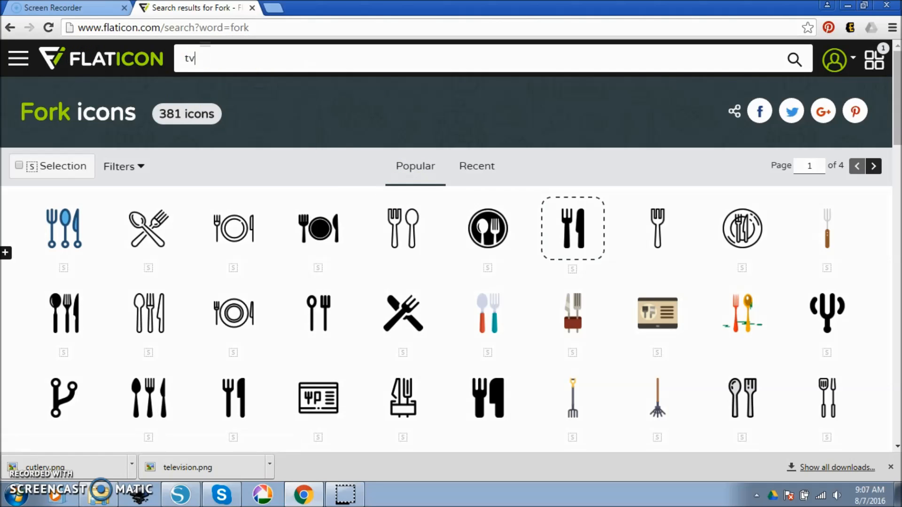
pyautogui.click(289, 105)
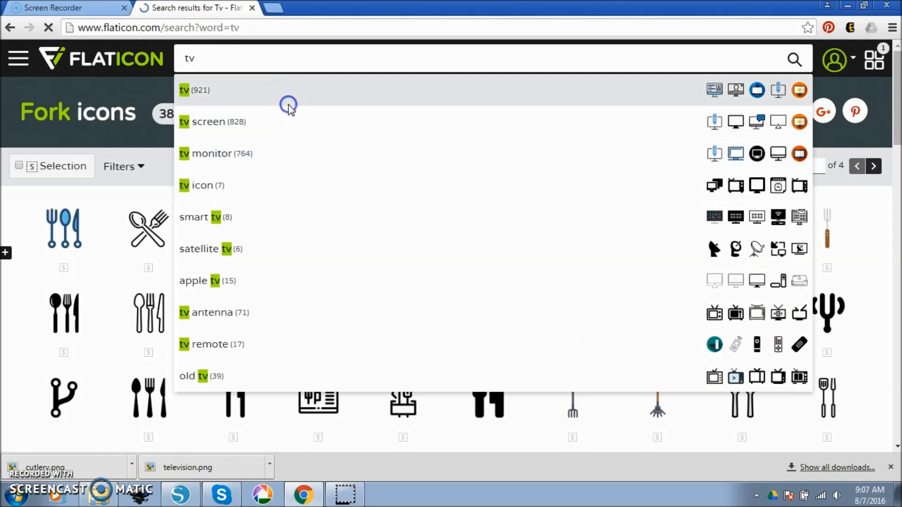
pyautogui.scroll(-4, 470, 318)
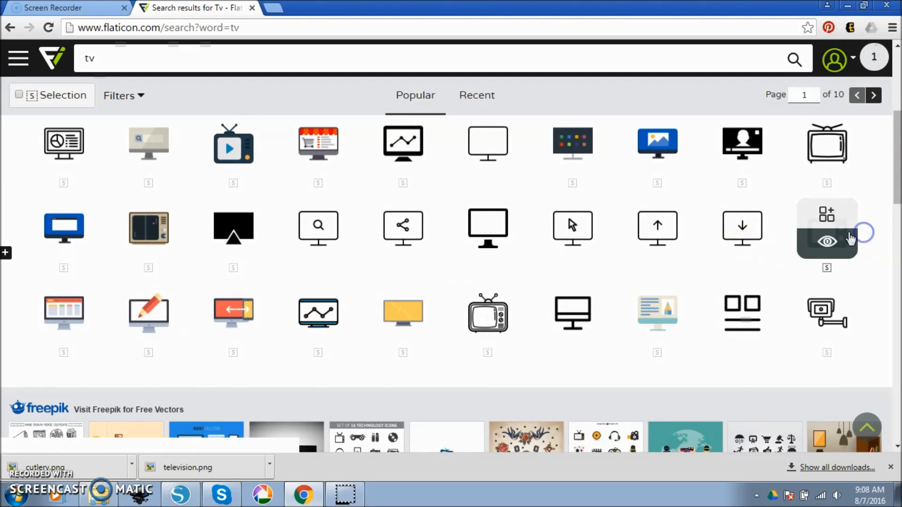
pyautogui.click(839, 234)
pyautogui.scroll(-7, 404, 263)
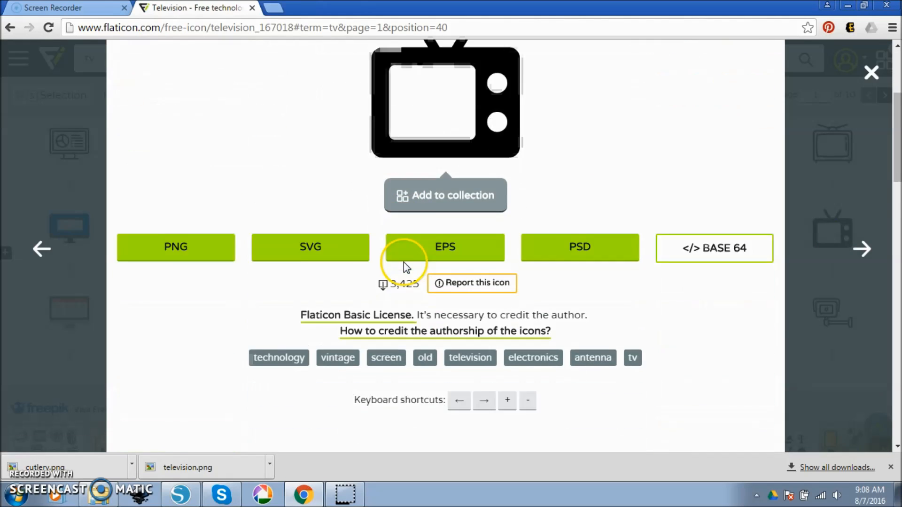
pyautogui.scroll(4, 404, 258)
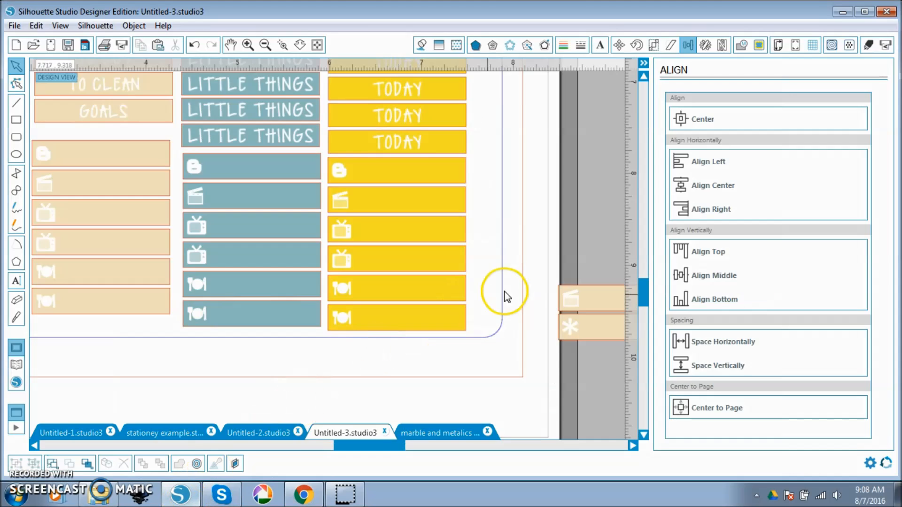
# Step: Switch to Silhouette Studio and try several fill colors on the blue television icon beside the page, finishing with pink
pyautogui.scroll(3, 493, 310)
pyautogui.click(391, 448)
pyautogui.moveTo(393, 448); pyautogui.dragTo(462, 449)
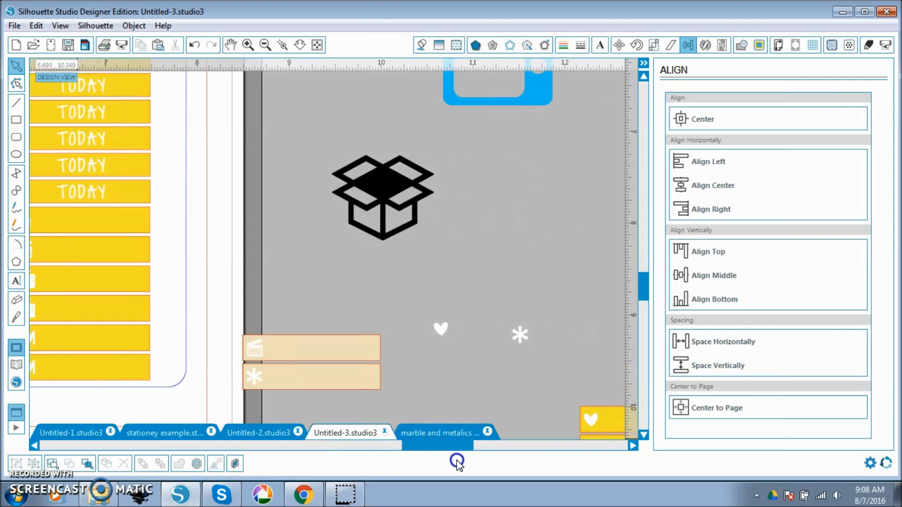
pyautogui.scroll(2, 509, 225)
pyautogui.click(542, 149)
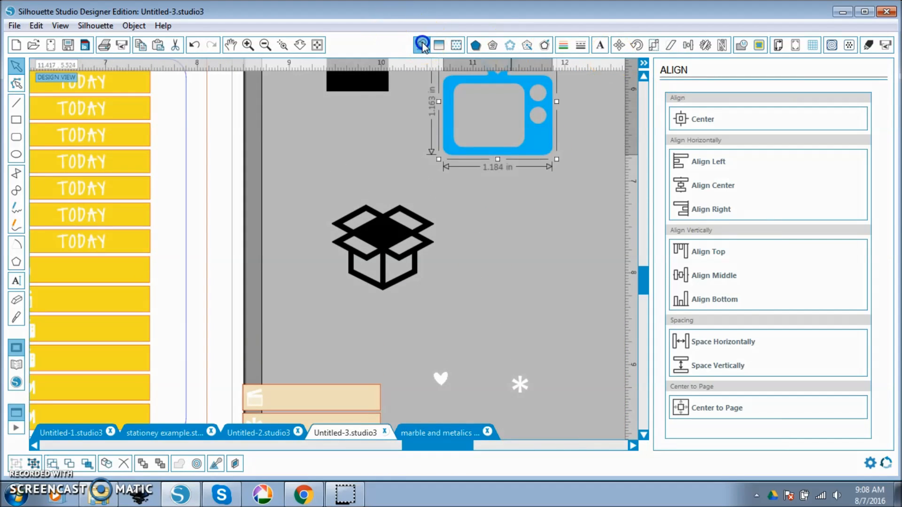
pyautogui.click(421, 44)
pyautogui.click(733, 173)
pyautogui.click(705, 175)
pyautogui.click(738, 186)
pyautogui.click(785, 182)
pyautogui.click(764, 173)
pyautogui.click(701, 162)
pyautogui.click(775, 170)
pyautogui.click(815, 176)
pyautogui.click(835, 172)
pyautogui.click(847, 173)
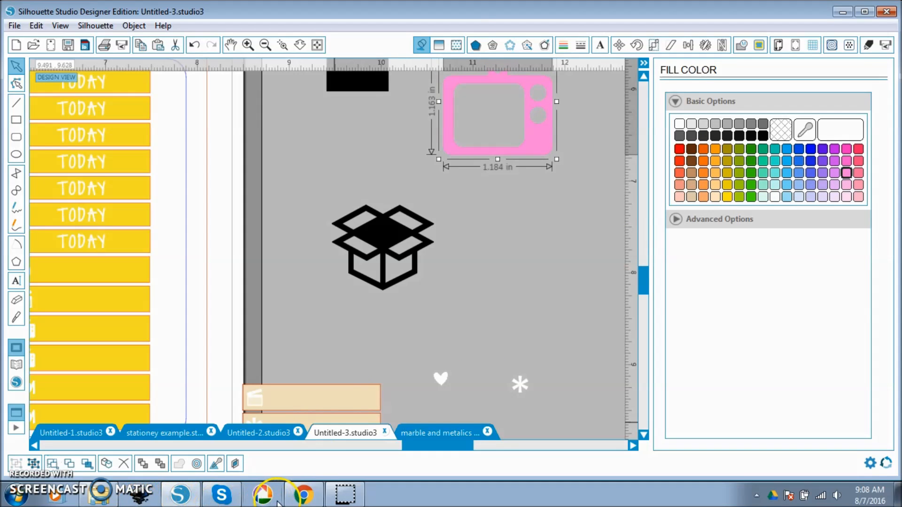
# Step: Switch to Chrome and customize the Flaticon television icon as a white PNG
pyautogui.click(300, 499)
pyautogui.click(183, 314)
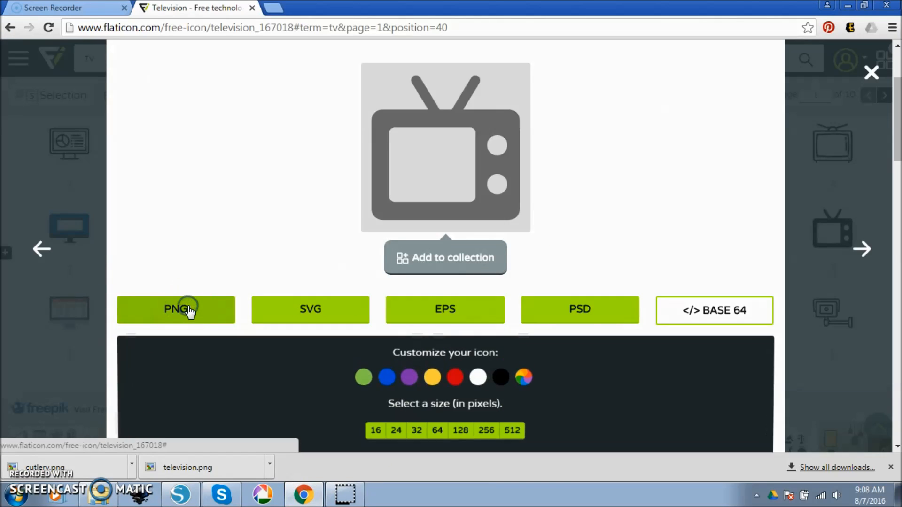
pyautogui.click(484, 383)
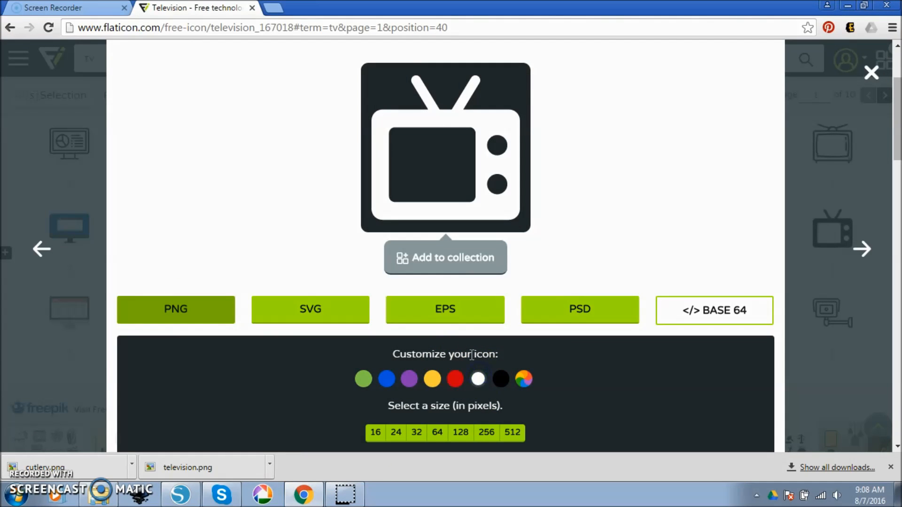
pyautogui.scroll(-3, 472, 354)
pyautogui.click(178, 499)
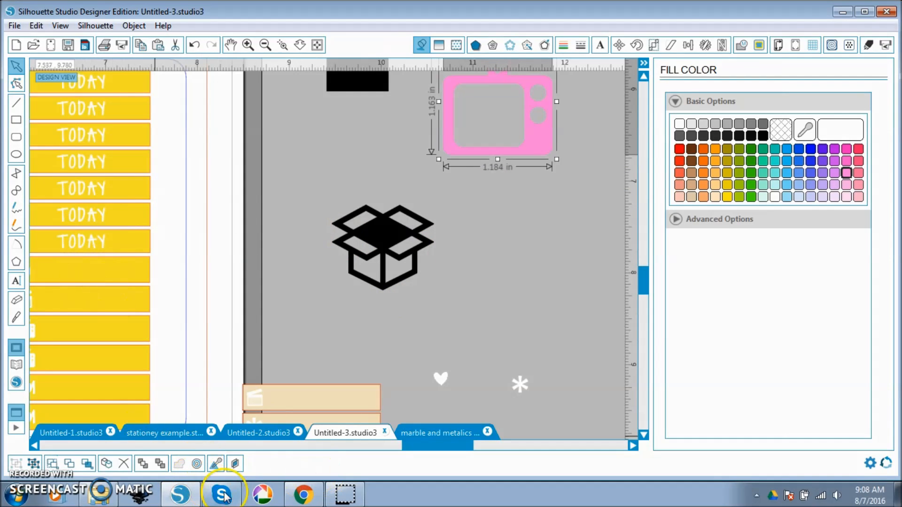
pyautogui.click(304, 494)
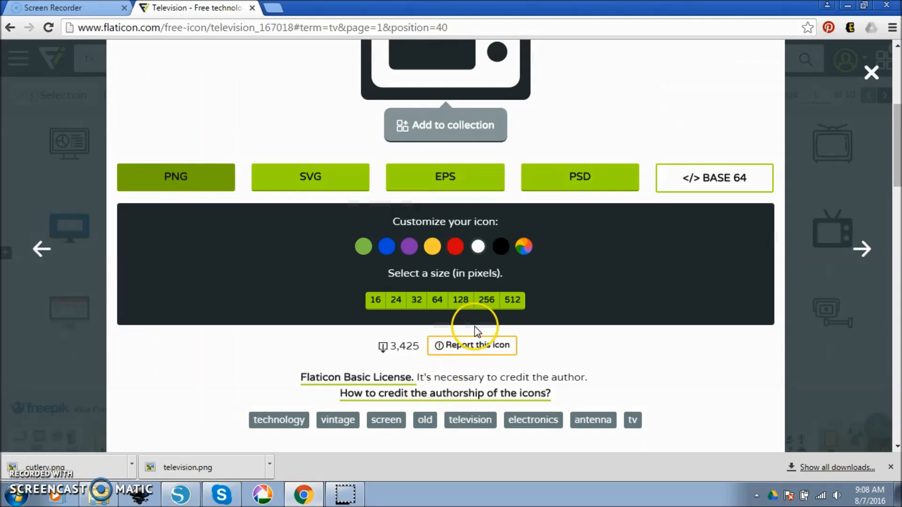
# Step: Choose the 512-pixel size for the white television icon and bring up its free download option
pyautogui.click(514, 301)
pyautogui.click(593, 310)
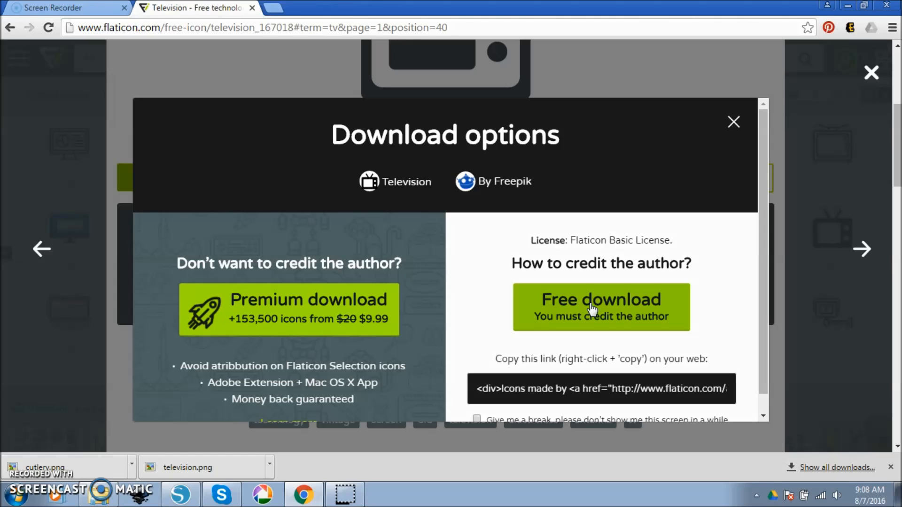
pyautogui.click(637, 334)
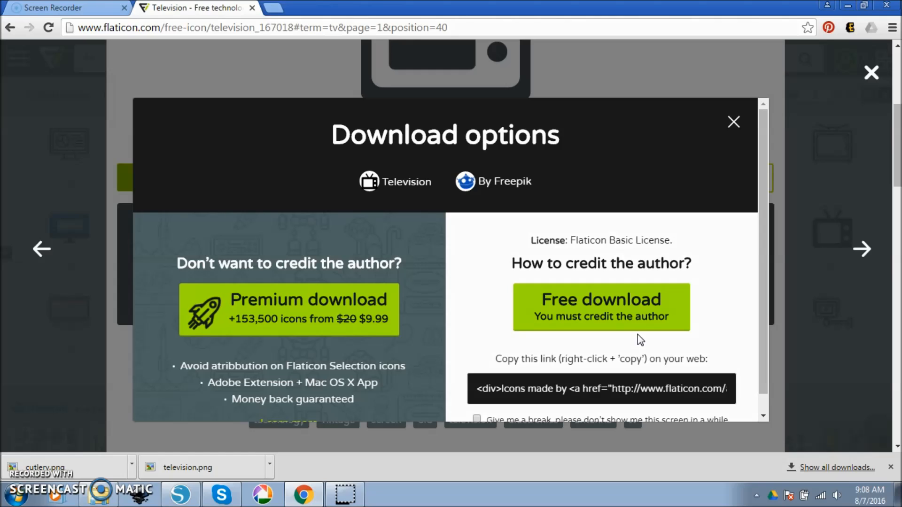
pyautogui.click(623, 305)
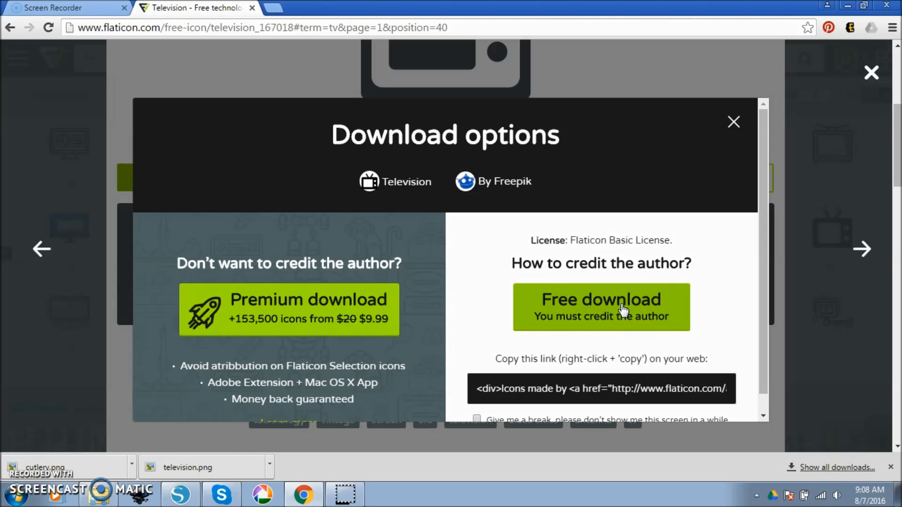
# Step: Insert the television PNG from the Downloads folder into the Untitled-3 document, beside the page
pyautogui.click(98, 495)
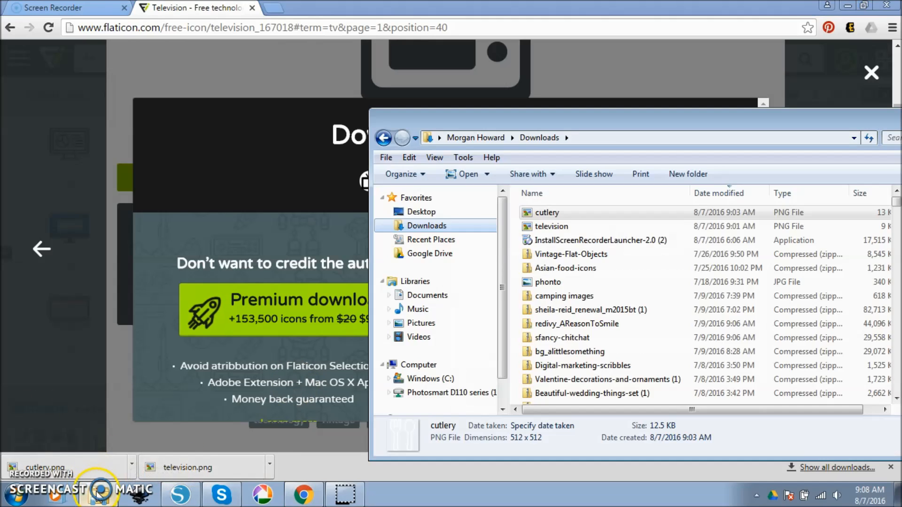
pyautogui.click(178, 495)
pyautogui.click(98, 494)
pyautogui.moveTo(568, 226); pyautogui.dragTo(579, 302)
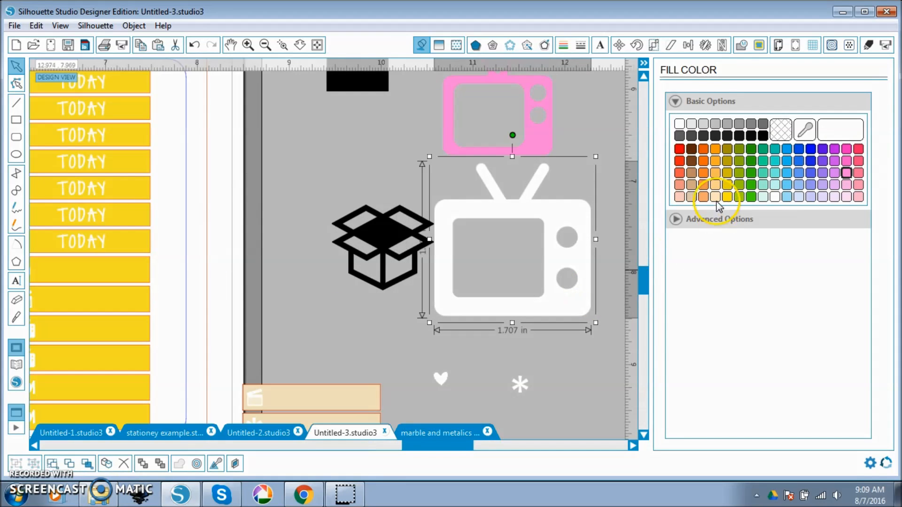
# Step: Try other fill colors, including light turquoise, on the inserted television image and undo them
pyautogui.click(775, 185)
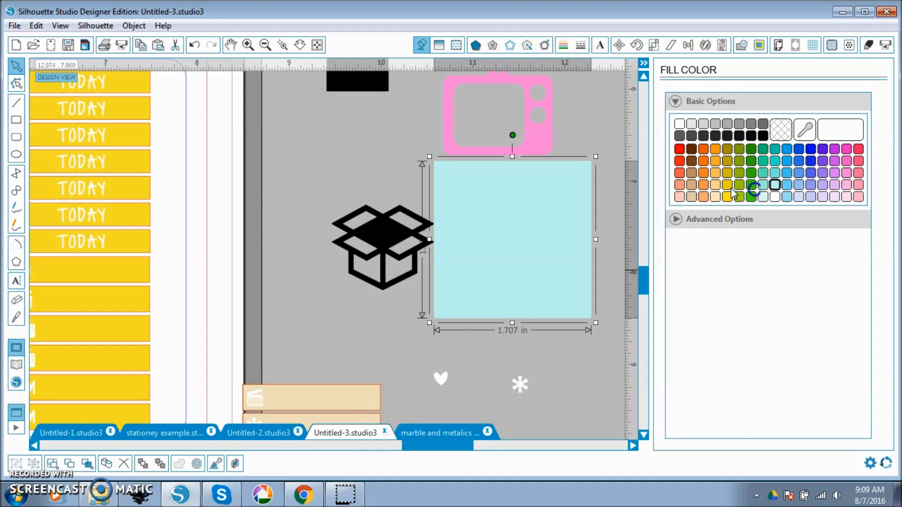
pyautogui.hotkey('ctrl', 'z')
pyautogui.hotkey('ctrl', 'z')
pyautogui.hotkey('ctrl', 'z')
# Step: Move the lower beige strip off its asterisk and place the television image, shrunk to about 0.207 in, at the strip's left end
pyautogui.moveTo(572, 304); pyautogui.dragTo(537, 353)
pyautogui.scroll(-4, 539, 354)
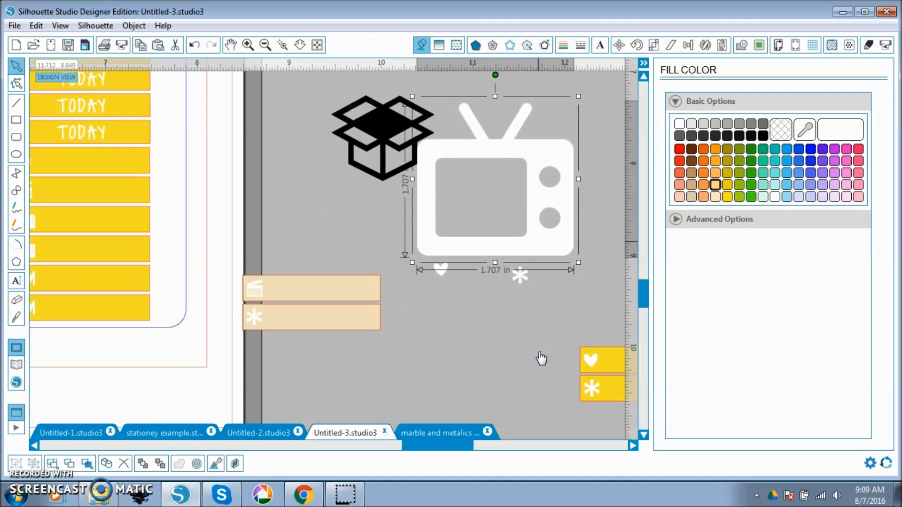
pyautogui.scroll(-2, 541, 359)
pyautogui.moveTo(346, 283); pyautogui.dragTo(462, 284)
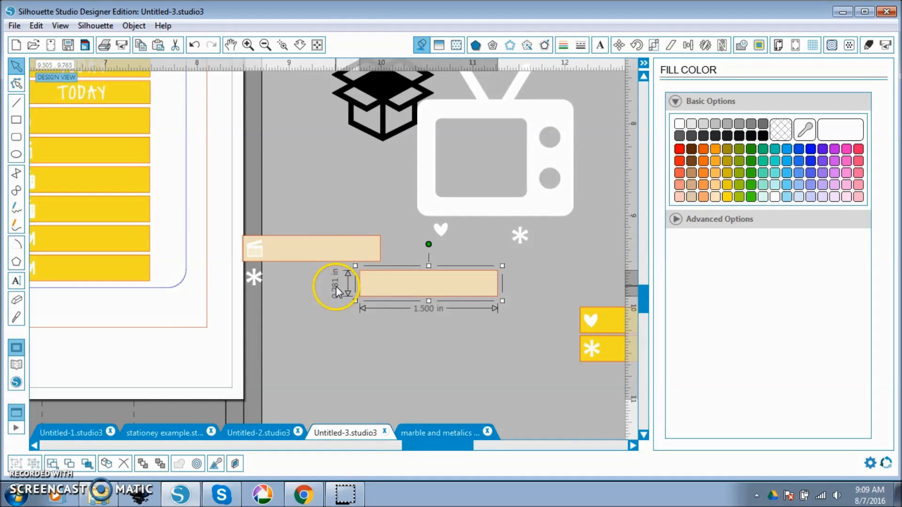
pyautogui.click(550, 207)
pyautogui.moveTo(583, 225); pyautogui.dragTo(383, 291)
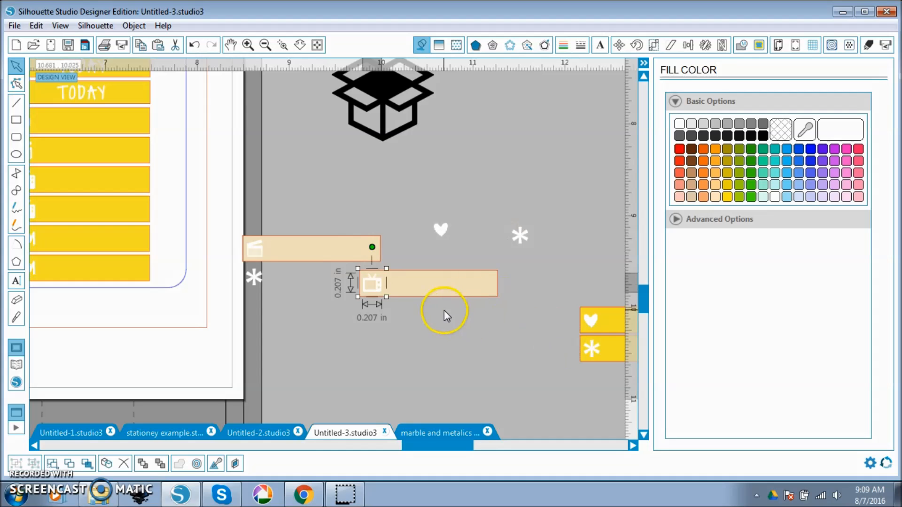
# Step: Align the television image and its beige strip along their vertical middle
pyautogui.click(413, 289)
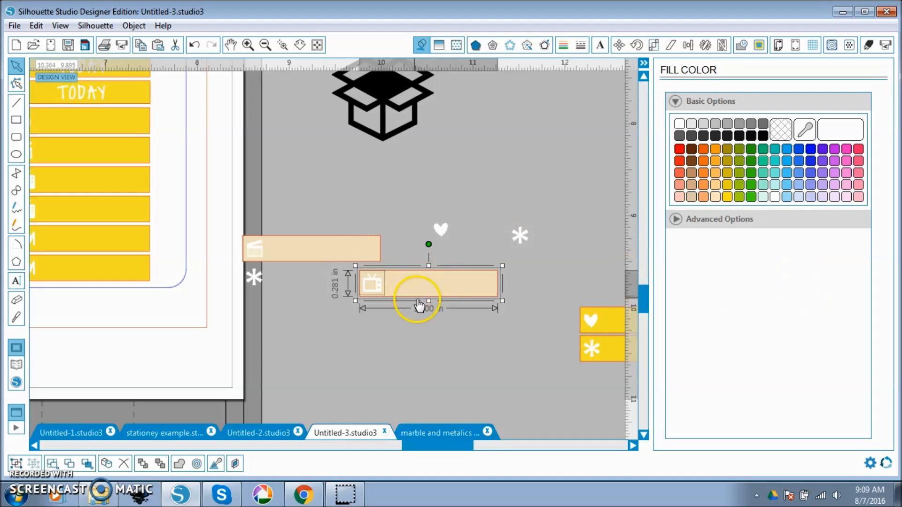
pyautogui.moveTo(424, 446); pyautogui.dragTo(426, 469)
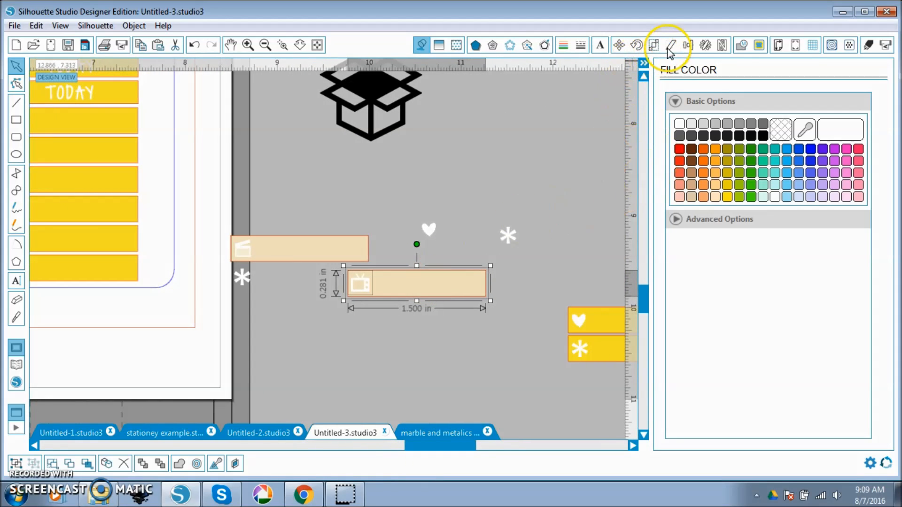
pyautogui.click(686, 47)
pyautogui.click(709, 279)
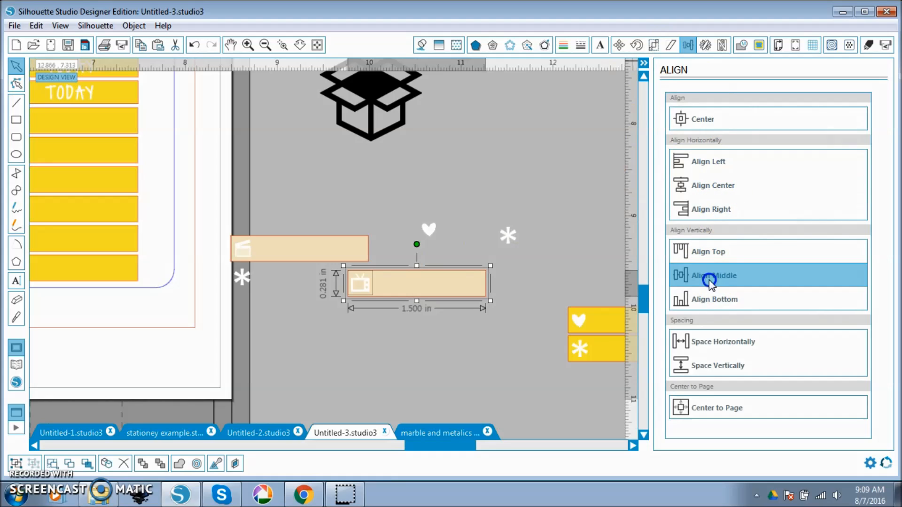
pyautogui.click(383, 335)
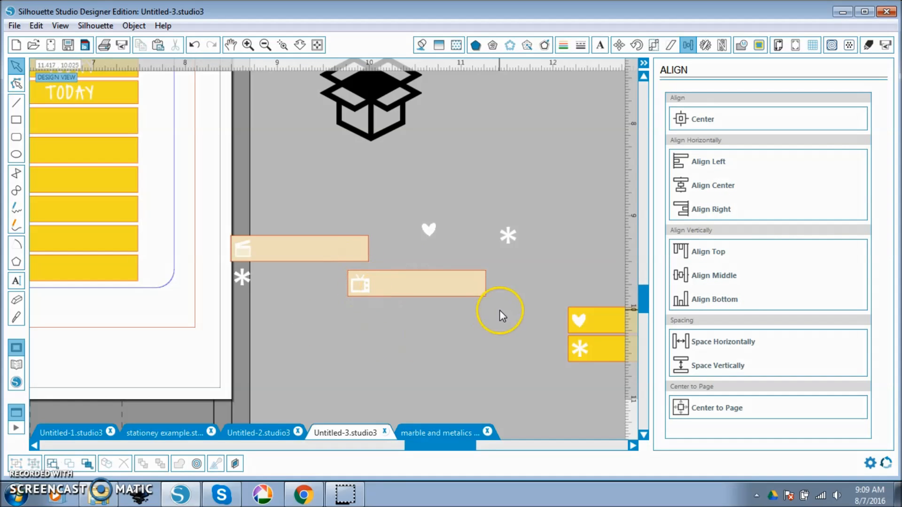
# Step: Duplicate the beige strip with its television image twice, placing the copies one under the other below the original
pyautogui.moveTo(500, 311); pyautogui.dragTo(323, 264)
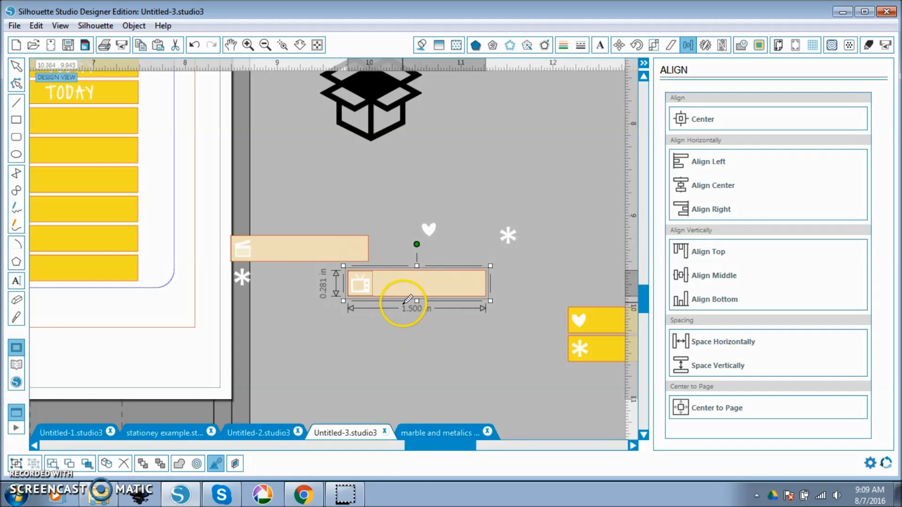
pyautogui.hotkey('ctrl', 'd')
pyautogui.moveTo(423, 312); pyautogui.dragTo(442, 393)
pyautogui.hotkey('ctrl', 'd')
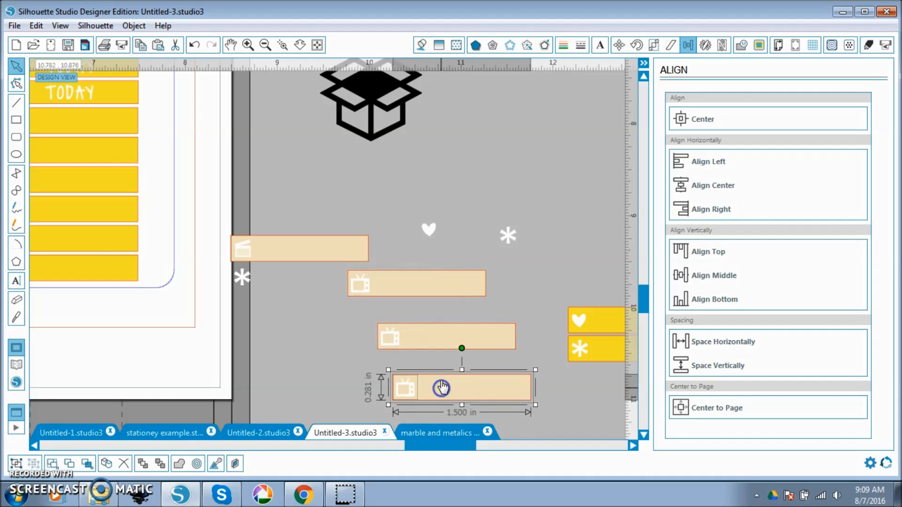
# Step: Try filling the lowest strip and its television image together with the yellow sampled from the page's strips
pyautogui.click(476, 46)
pyautogui.click(805, 131)
pyautogui.click(63, 202)
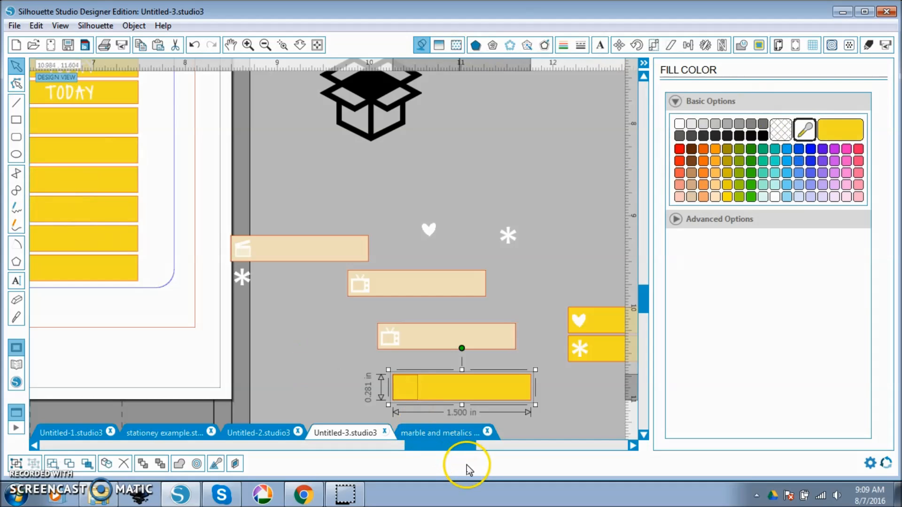
pyautogui.hotkey('ctrl', 'z')
pyautogui.click(351, 347)
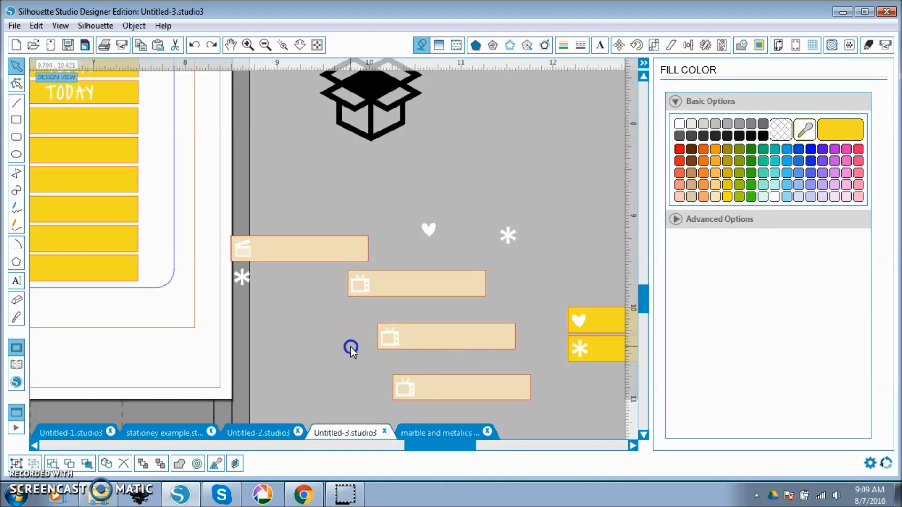
# Step: Fill only the lowest television strip with the yellow sampled from the strips on the page
pyautogui.click(452, 390)
pyautogui.click(805, 131)
pyautogui.click(97, 213)
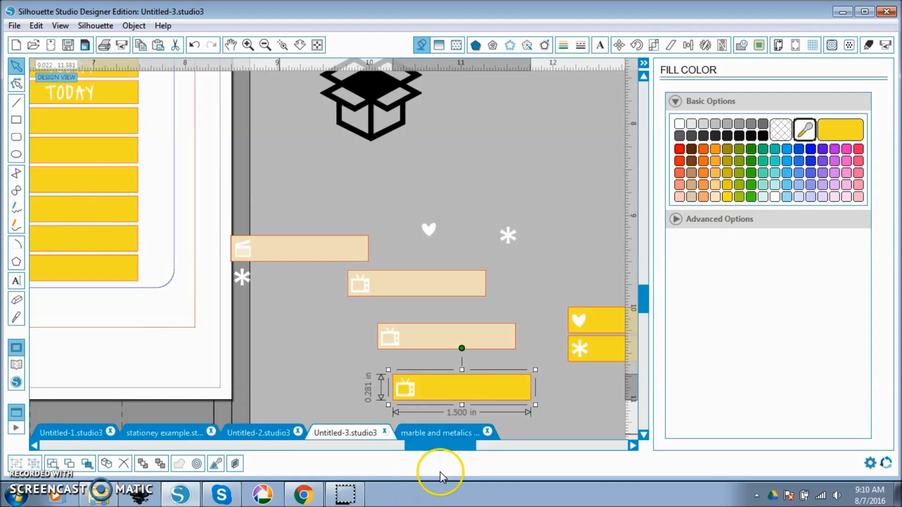
# Step: Fill the middle television strip with the teal sampled from the Little Things strips on the page
pyautogui.moveTo(441, 449); pyautogui.dragTo(400, 448)
pyautogui.click(570, 340)
pyautogui.click(809, 118)
pyautogui.click(162, 197)
# Step: Delete all leftover icons and strips lying beside the page
pyautogui.moveTo(408, 446); pyautogui.dragTo(337, 444)
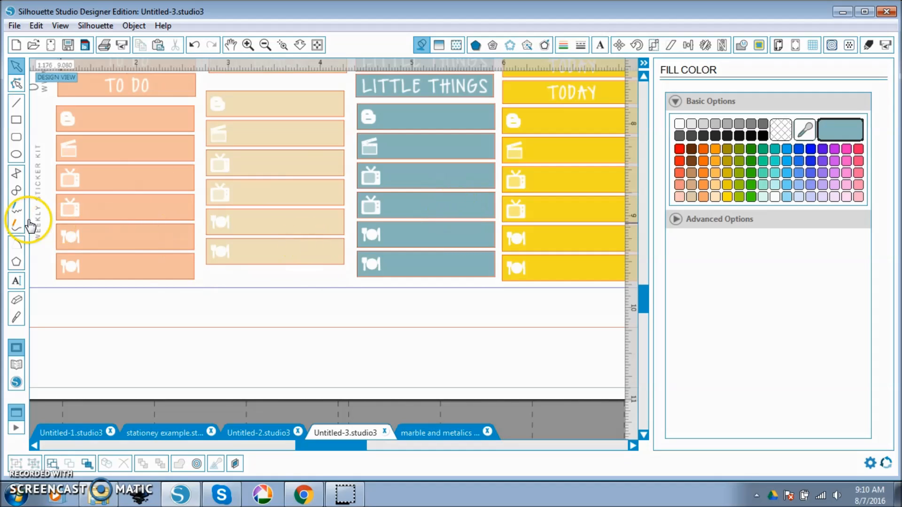
pyautogui.scroll(1, 541, 251)
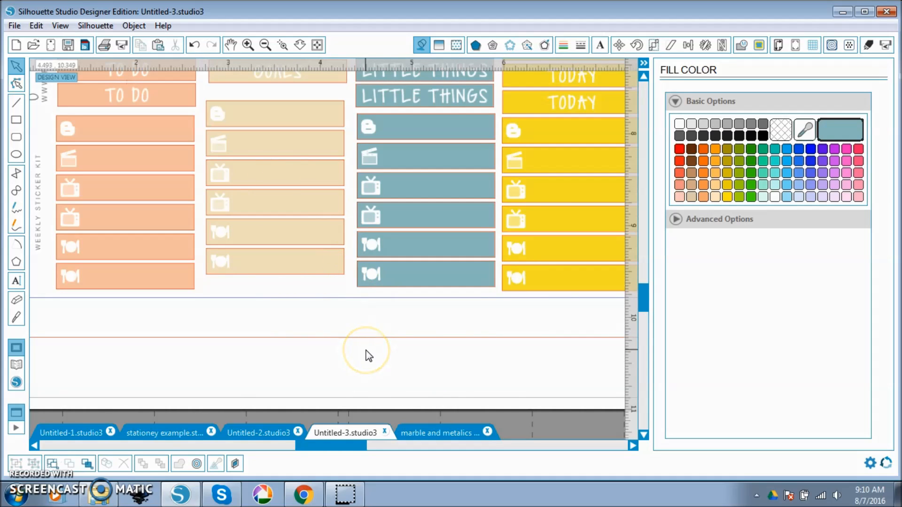
pyautogui.scroll(-2, 368, 355)
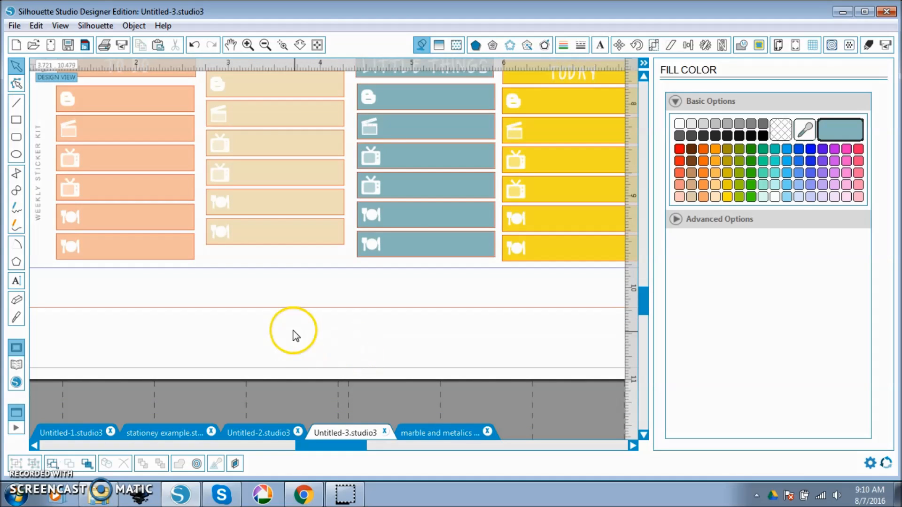
pyautogui.click(317, 45)
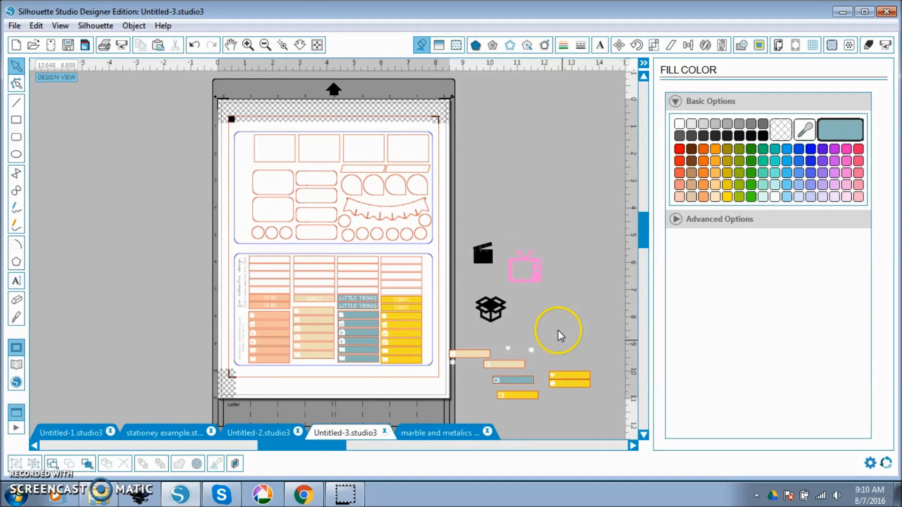
pyautogui.moveTo(596, 416); pyautogui.dragTo(444, 213)
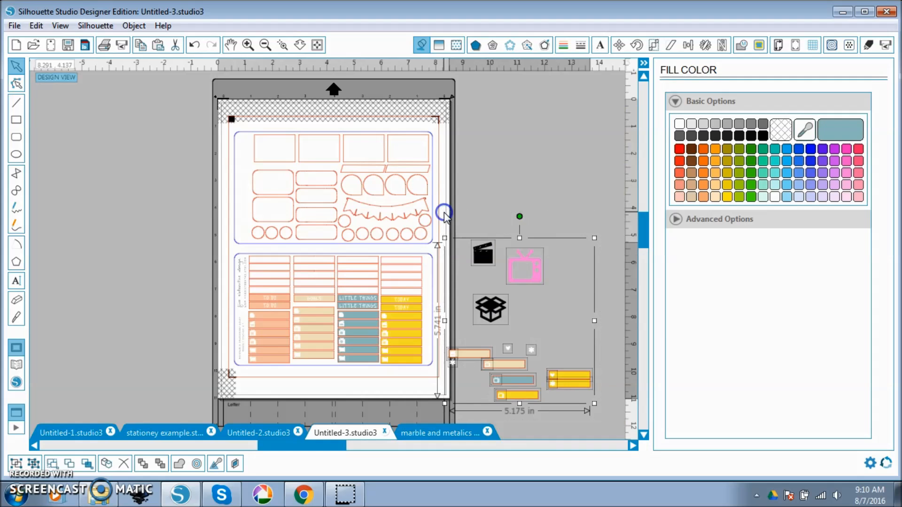
pyautogui.press('Delete')
pyautogui.scroll(1, 358, 204)
pyautogui.scroll(-1, 346, 190)
pyautogui.scroll(-1, 348, 194)
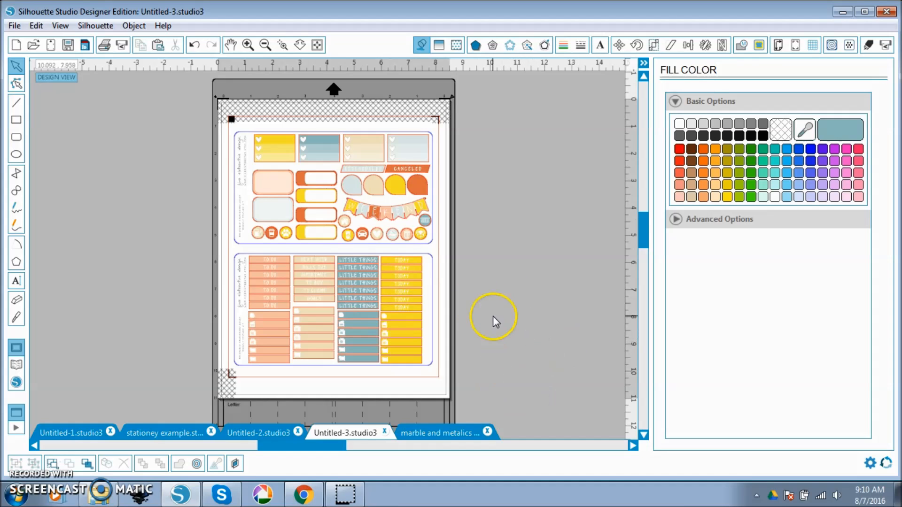
pyautogui.click(15, 25)
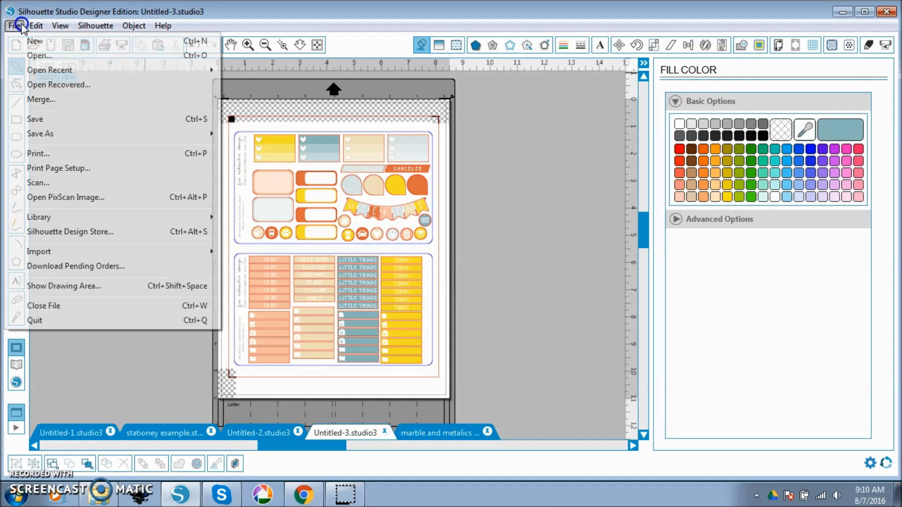
pyautogui.click(47, 134)
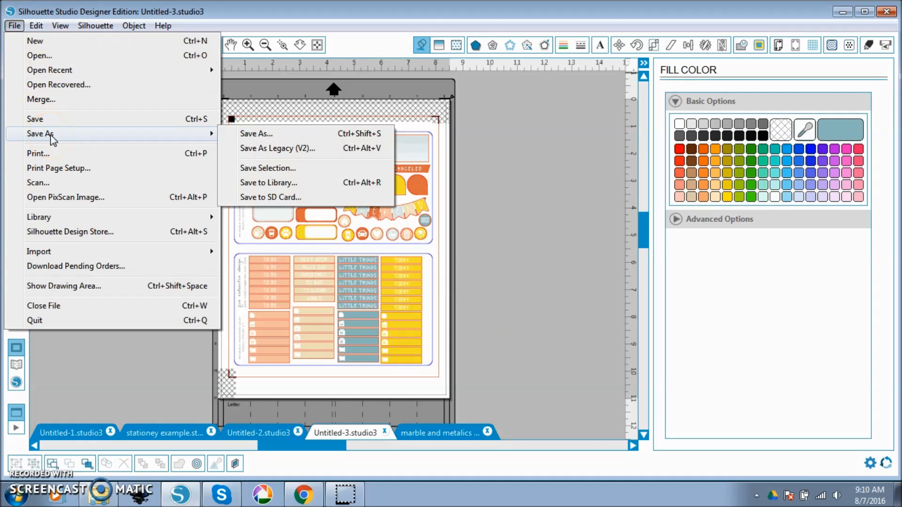
pyautogui.click(498, 217)
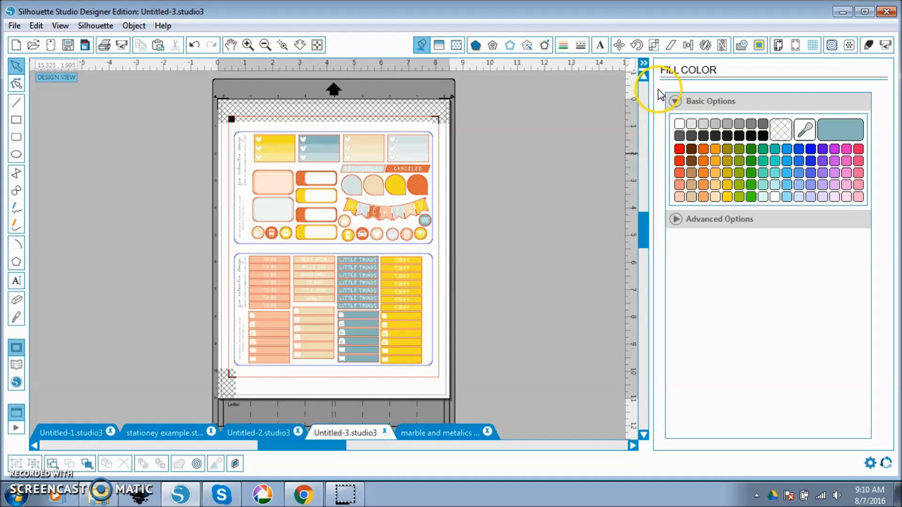
# Step: Bring up the cut settings and set the cut mode to Advanced
pyautogui.click(869, 45)
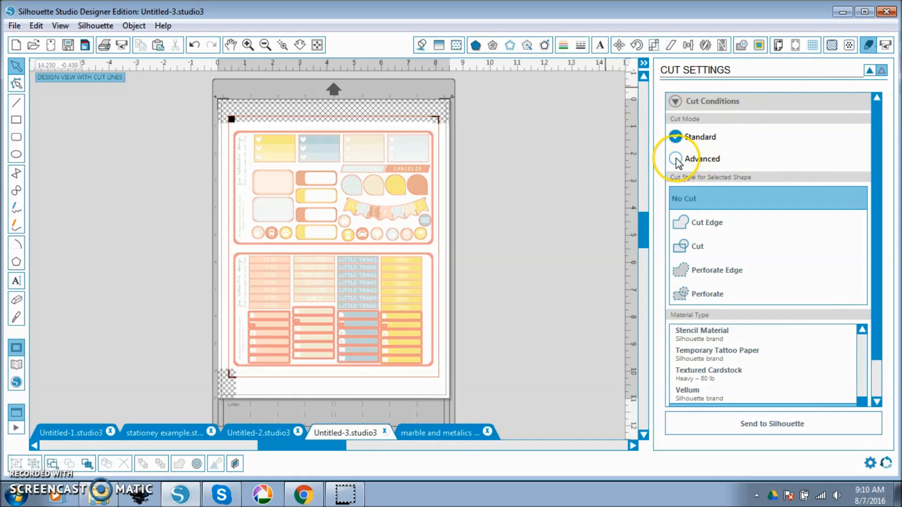
pyautogui.click(676, 160)
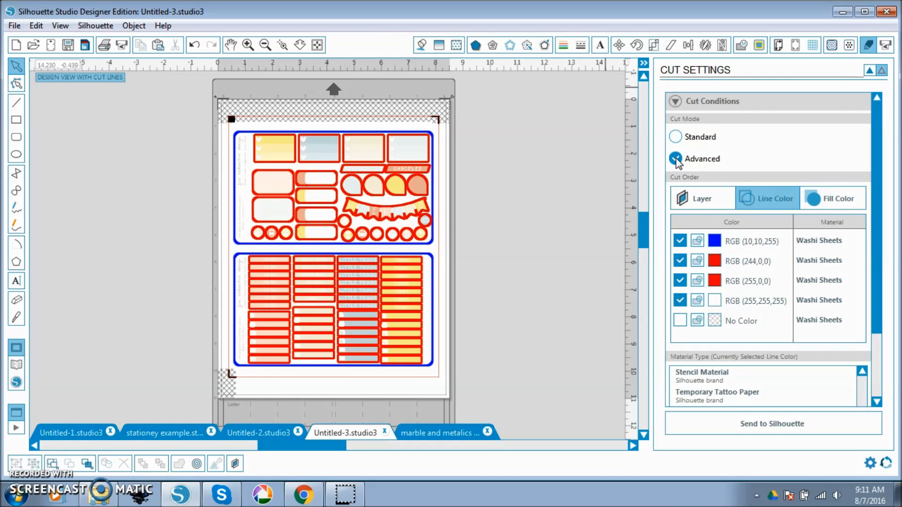
# Step: Try the Standard cut mode with the Cut Edge, Cut and Perforate styles
pyautogui.click(676, 137)
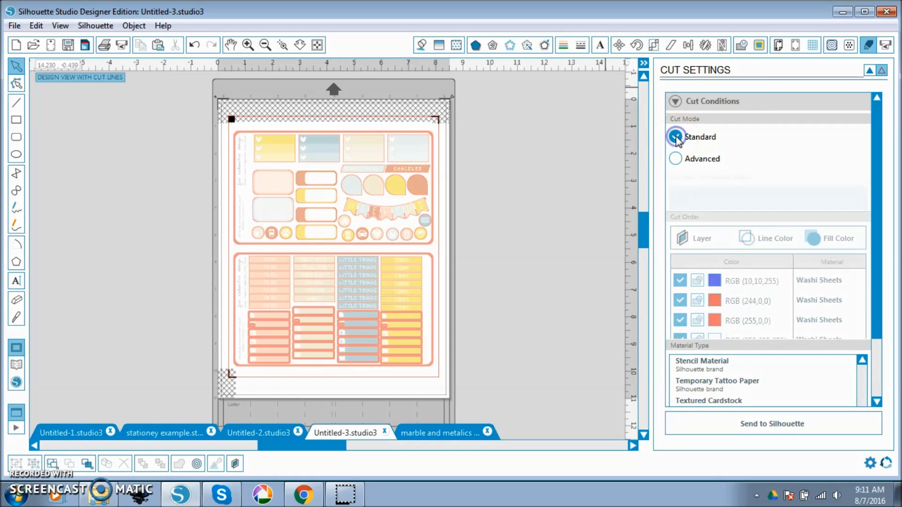
pyautogui.click(707, 225)
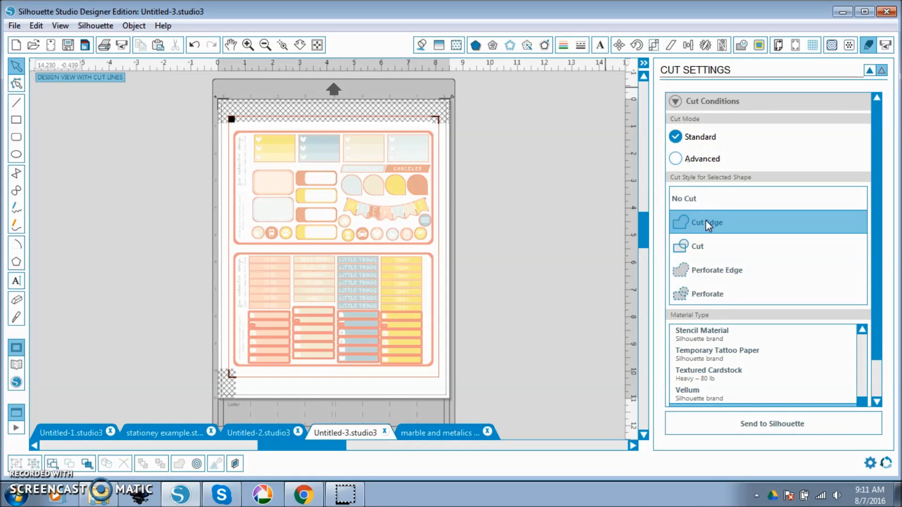
pyautogui.click(706, 245)
pyautogui.click(708, 224)
pyautogui.click(711, 300)
pyautogui.click(704, 221)
# Step: In Advanced cut mode, exclude the white RGB (255,255,255) lines and order the blue RGB (10,10,255) lines after both reds
pyautogui.click(704, 160)
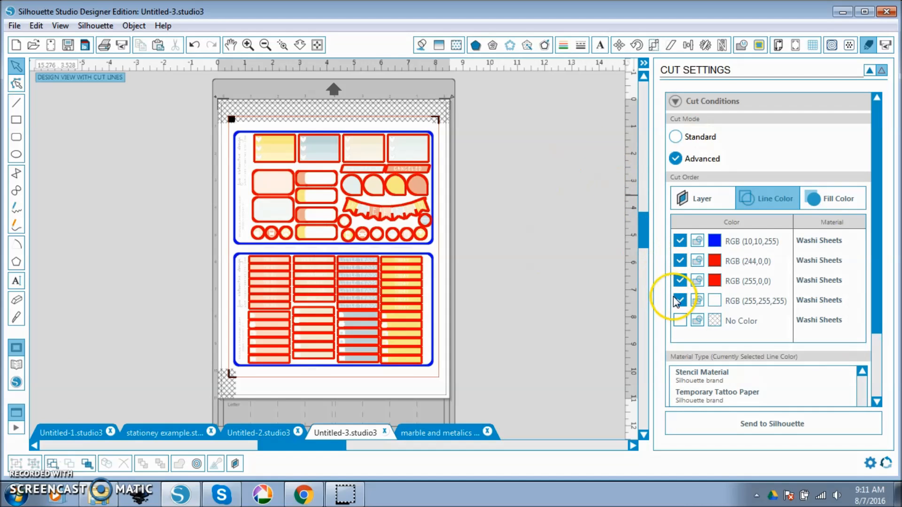
pyautogui.click(680, 299)
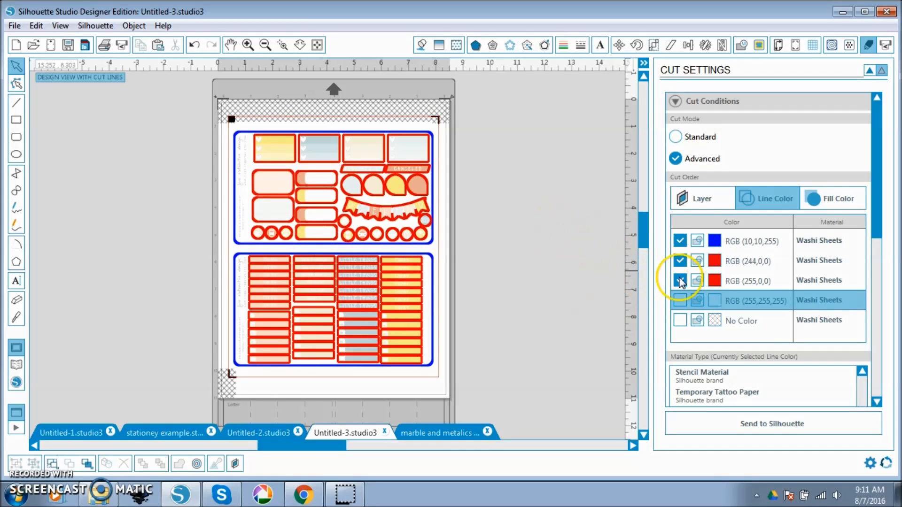
pyautogui.click(759, 240)
pyautogui.moveTo(760, 244); pyautogui.dragTo(757, 281)
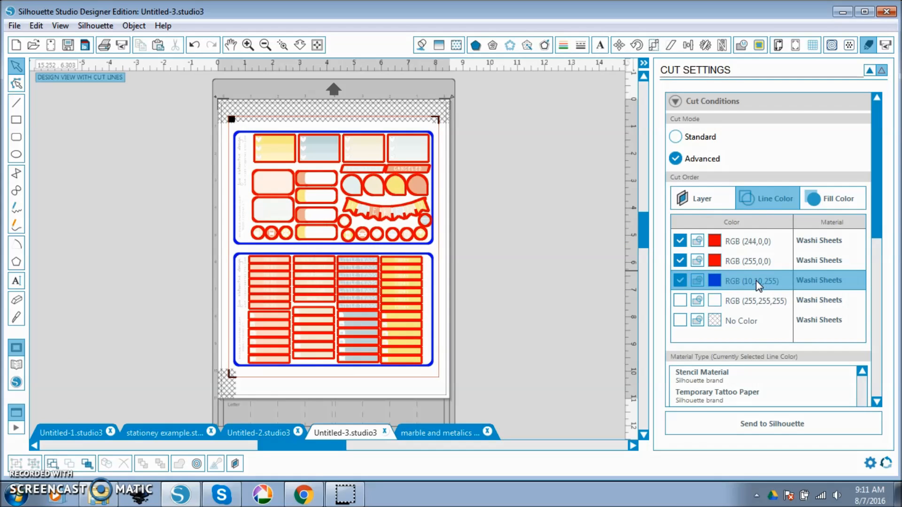
# Step: Assign White Sticker Paper as the material for the blue RGB (10,10,255) line color
pyautogui.moveTo(879, 219); pyautogui.dragTo(882, 255)
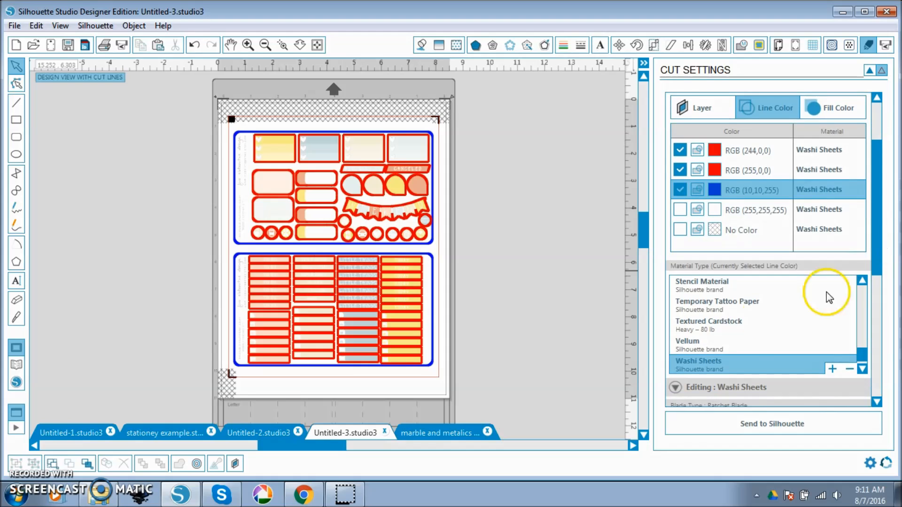
pyautogui.scroll(-1, 825, 296)
pyautogui.click(754, 367)
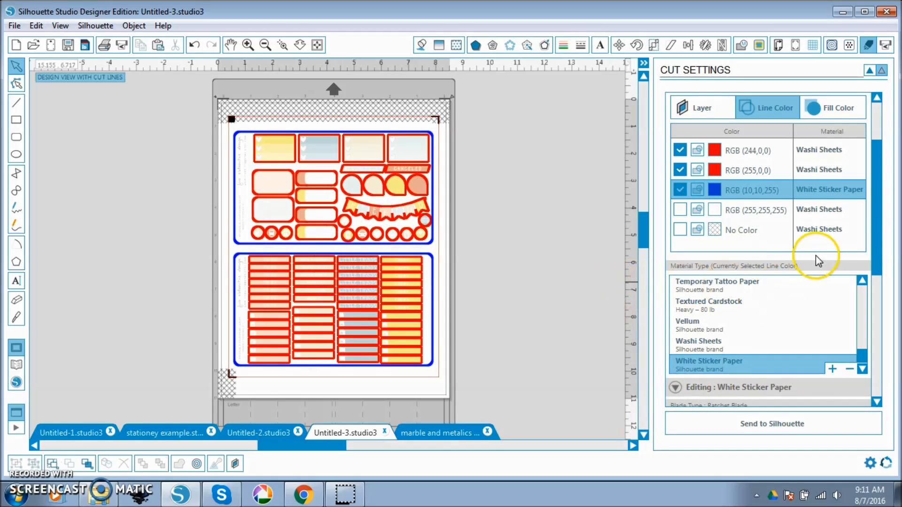
# Step: Set the Washi Sheets thickness to 14 for the red RGB (244,0,0) line color
pyautogui.moveTo(875, 247)
pyautogui.mouseDown()
pyautogui.moveTo(887, 340)
pyautogui.moveTo(872, 258)
pyautogui.mouseUp()
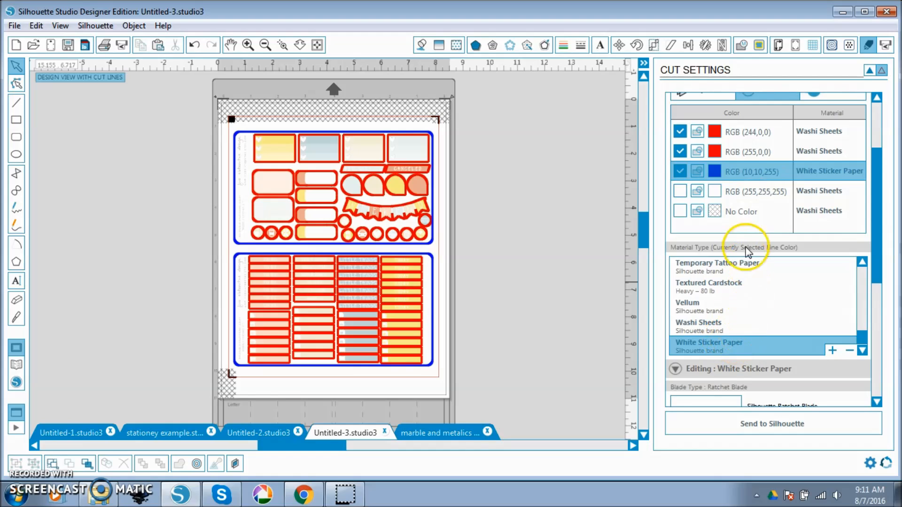
pyautogui.click(759, 152)
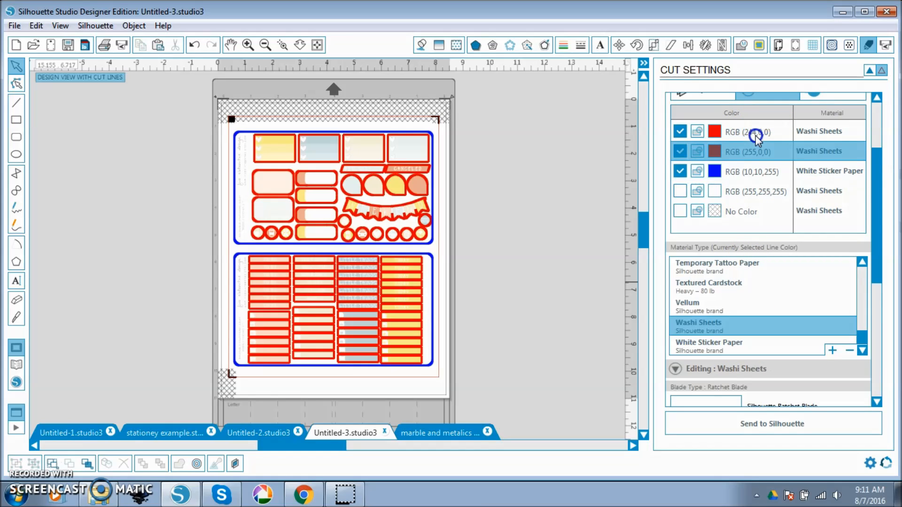
pyautogui.click(755, 132)
pyautogui.moveTo(880, 196); pyautogui.dragTo(869, 261)
pyautogui.moveTo(815, 347); pyautogui.dragTo(791, 348)
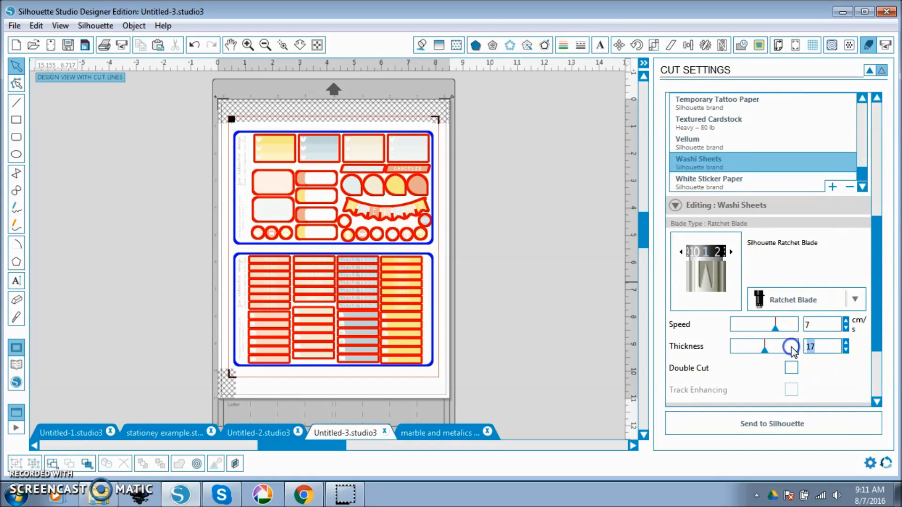
pyautogui.write('14')
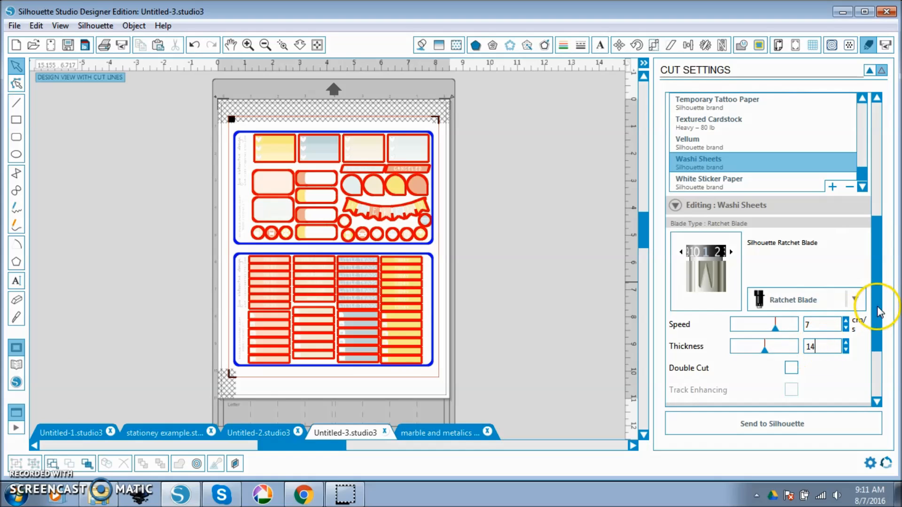
pyautogui.click(852, 365)
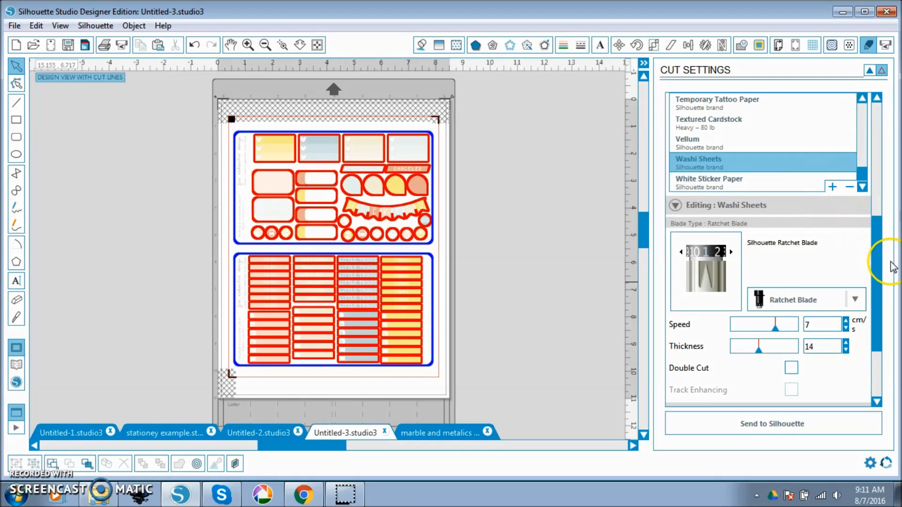
# Step: Check the speed and thickness settings of the red RGB (255,0,0) line color
pyautogui.moveTo(880, 263); pyautogui.dragTo(879, 213)
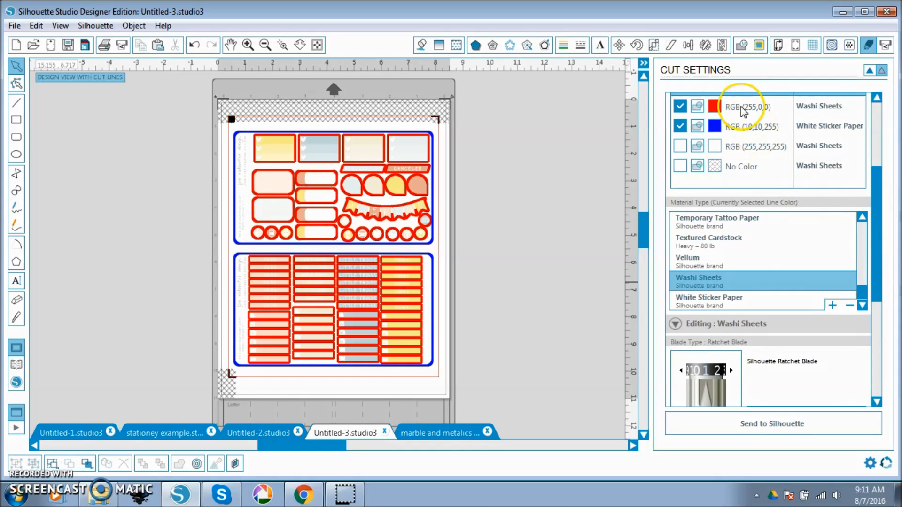
pyautogui.scroll(3, 753, 184)
pyautogui.click(753, 185)
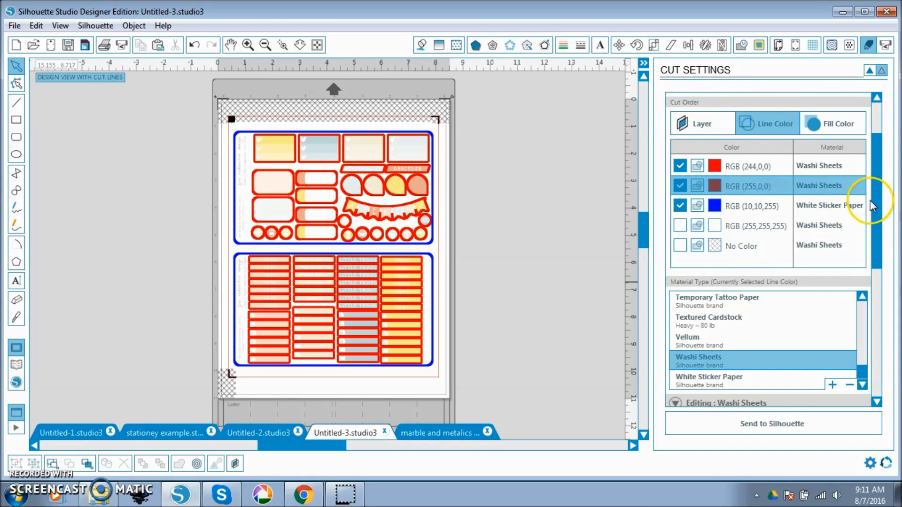
pyautogui.moveTo(875, 206); pyautogui.dragTo(875, 294)
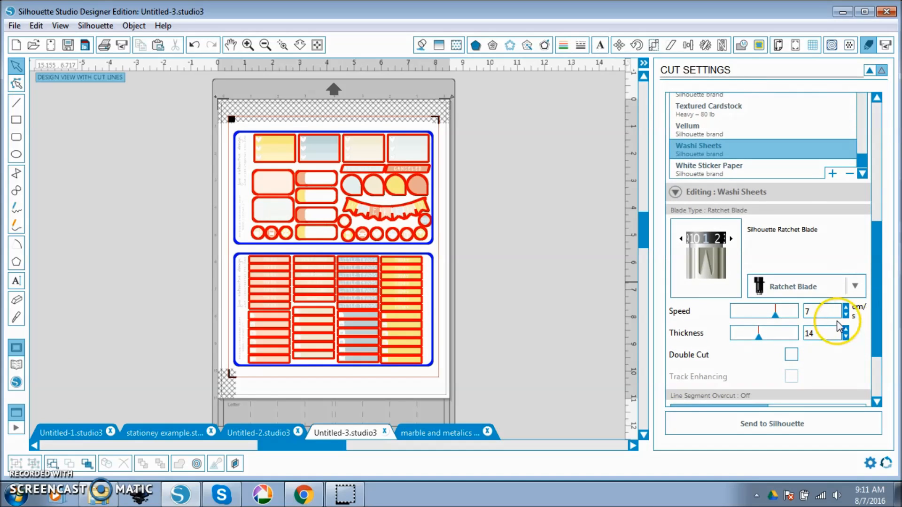
# Step: Set the White Sticker Paper thickness to 33 for the blue RGB (10,10,255) line color
pyautogui.scroll(4, 873, 275)
pyautogui.click(790, 159)
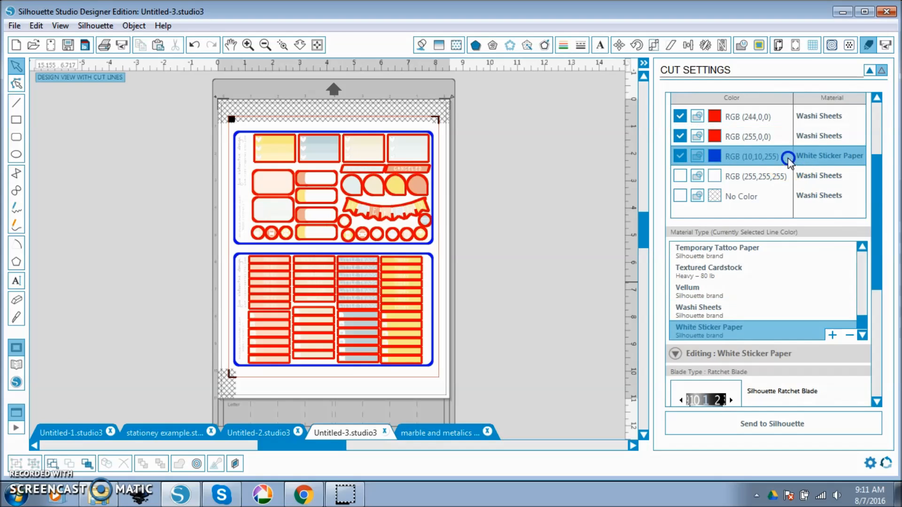
pyautogui.scroll(-5, 876, 243)
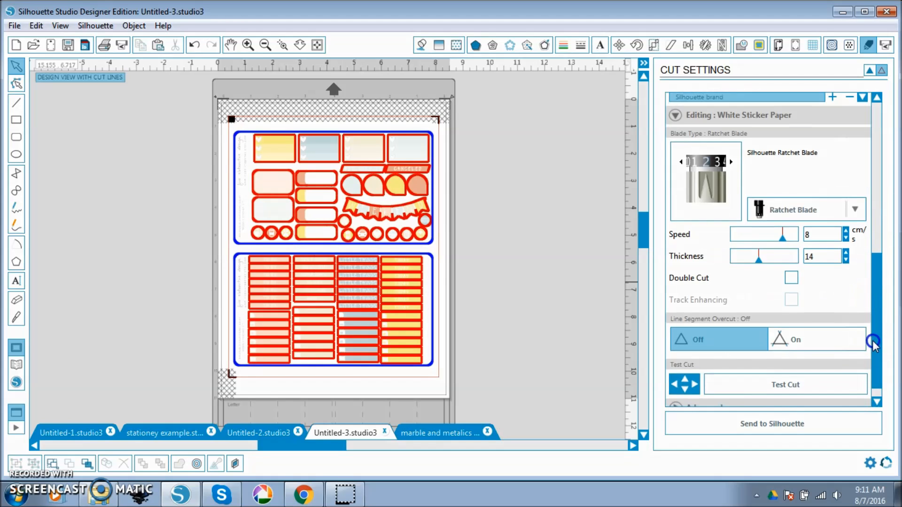
pyautogui.doubleClick(826, 253)
pyautogui.write('333')
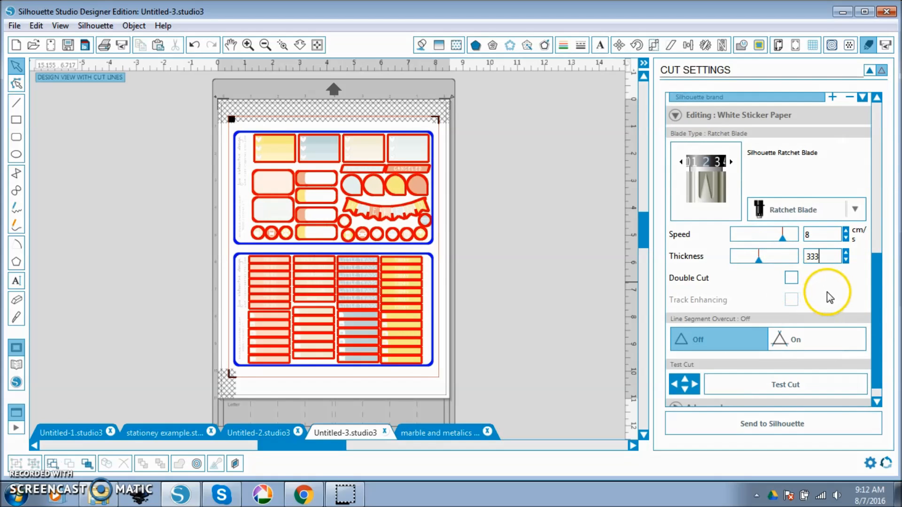
pyautogui.press('Return')
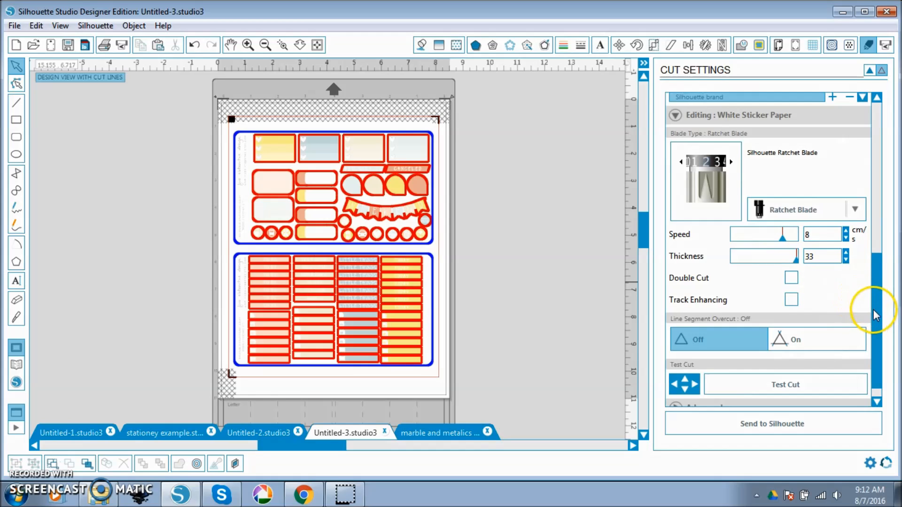
pyautogui.moveTo(879, 316); pyautogui.dragTo(878, 292)
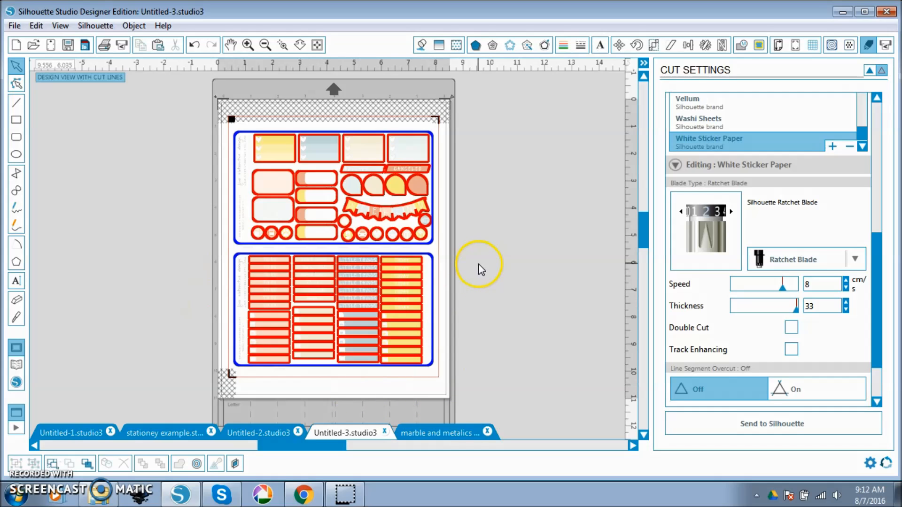
# Step: Leave the cut settings for the fill color options, review the Untitled-2 sticker sheet, and switch to the stationey example document
pyautogui.click(421, 45)
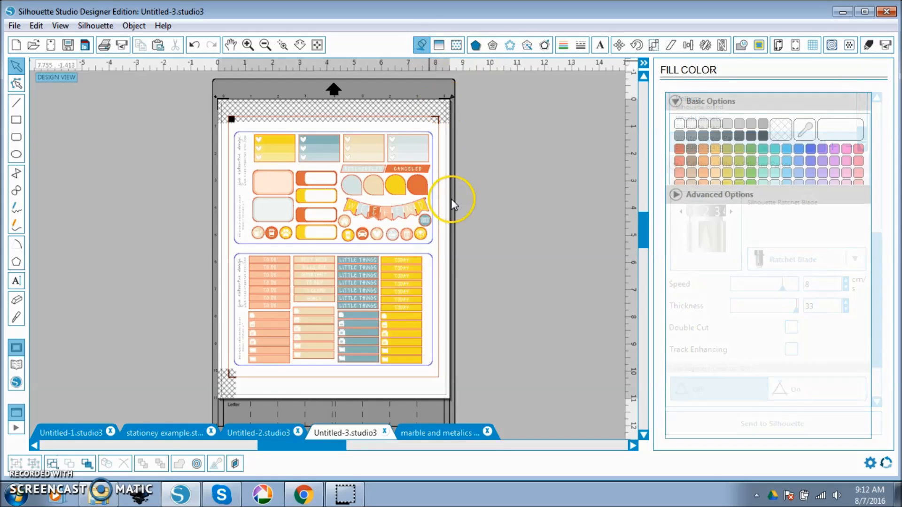
pyautogui.click(271, 434)
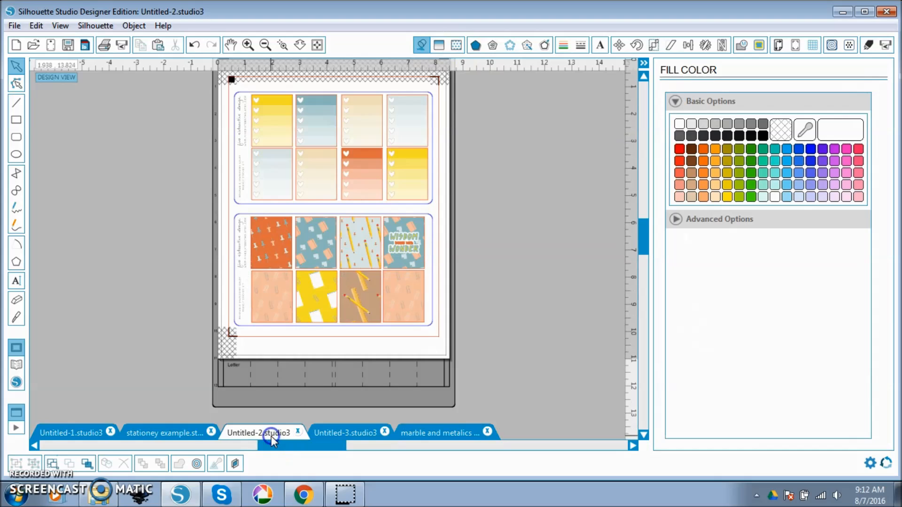
pyautogui.scroll(1, 483, 299)
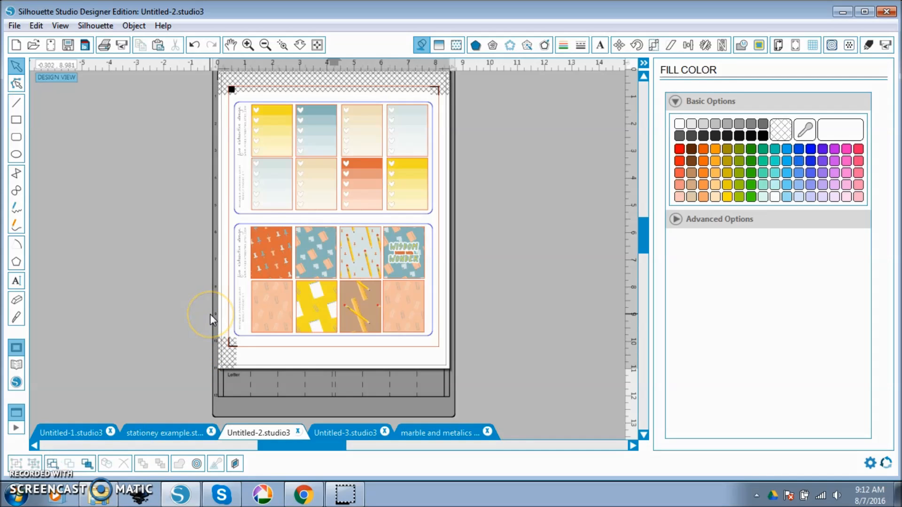
pyautogui.click(157, 433)
# Step: Try pulling the yellow, beige and small orange checklist stickers out of the full sheet, and undo the moves
pyautogui.moveTo(419, 220); pyautogui.dragTo(507, 221)
pyautogui.moveTo(379, 213); pyautogui.dragTo(462, 217)
pyautogui.moveTo(419, 175); pyautogui.dragTo(450, 175)
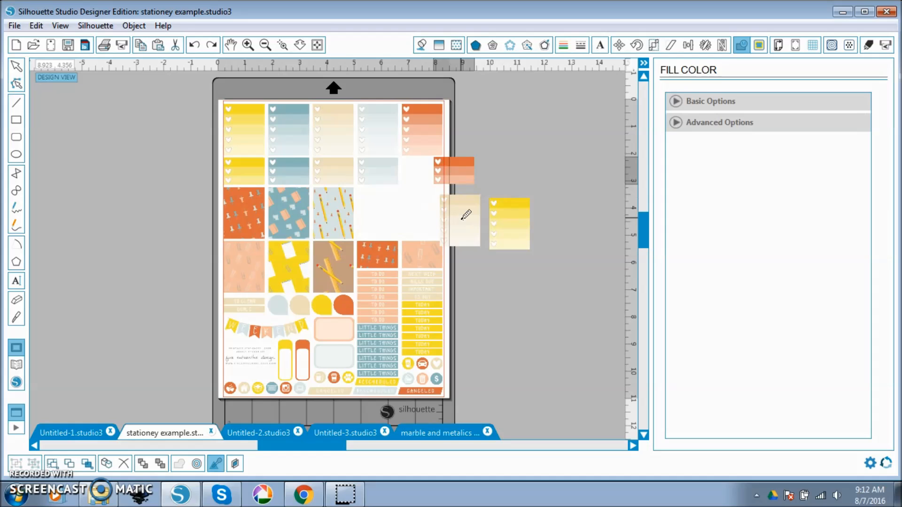
pyautogui.hotkey('ctrl', 'z')
pyautogui.hotkey('ctrl', 'z')
pyautogui.hotkey('ctrl', 'z')
pyautogui.hotkey('ctrl', 'z')
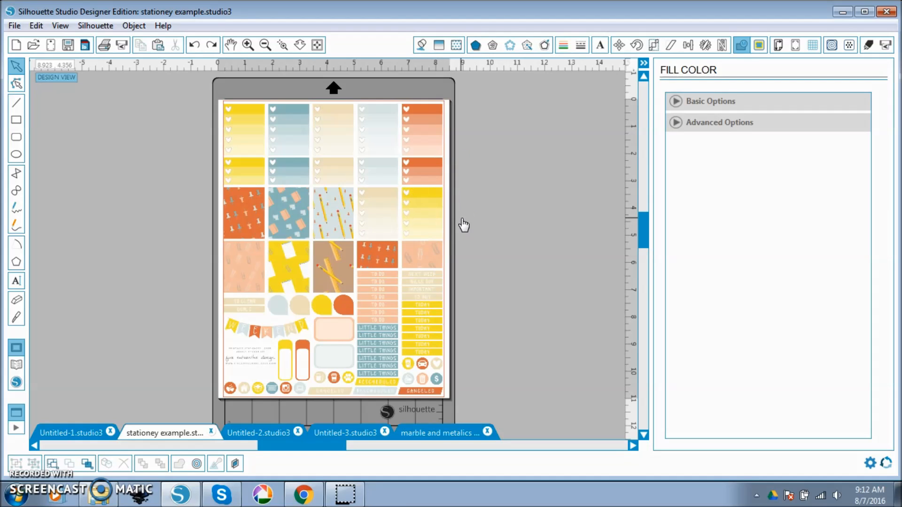
# Step: Select the third row of sticker boxes and examine the object commands available for it, without applying any
pyautogui.click(458, 217)
pyautogui.click(419, 212)
pyautogui.press('i')
pyautogui.moveTo(423, 207); pyautogui.dragTo(209, 174)
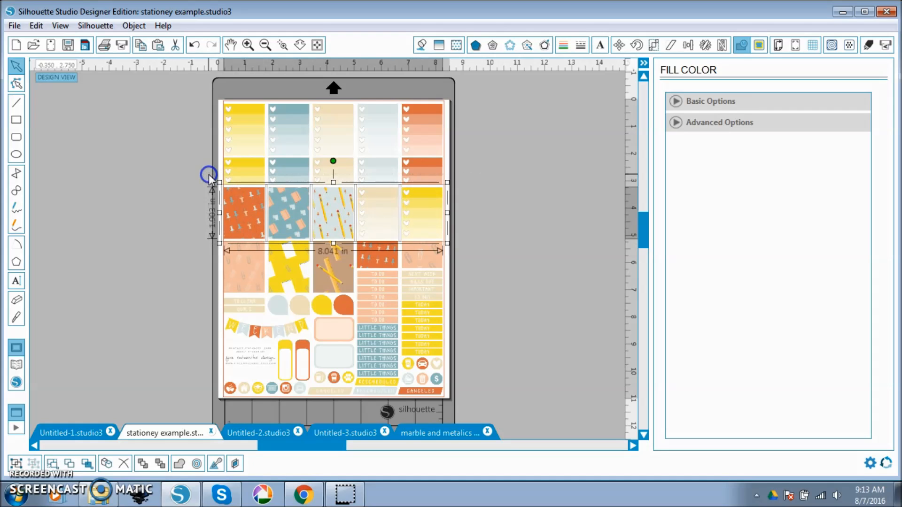
pyautogui.press('i')
pyautogui.click(318, 242)
pyautogui.rightClick(322, 219)
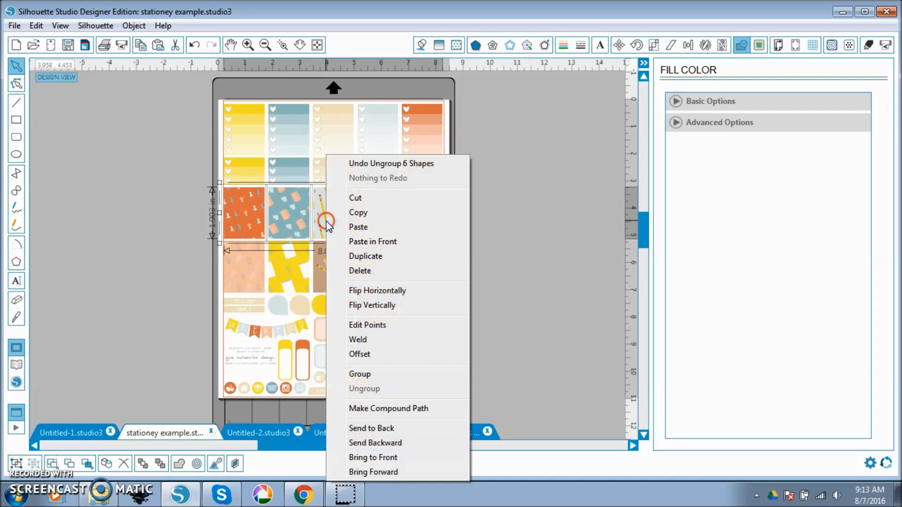
pyautogui.click(583, 319)
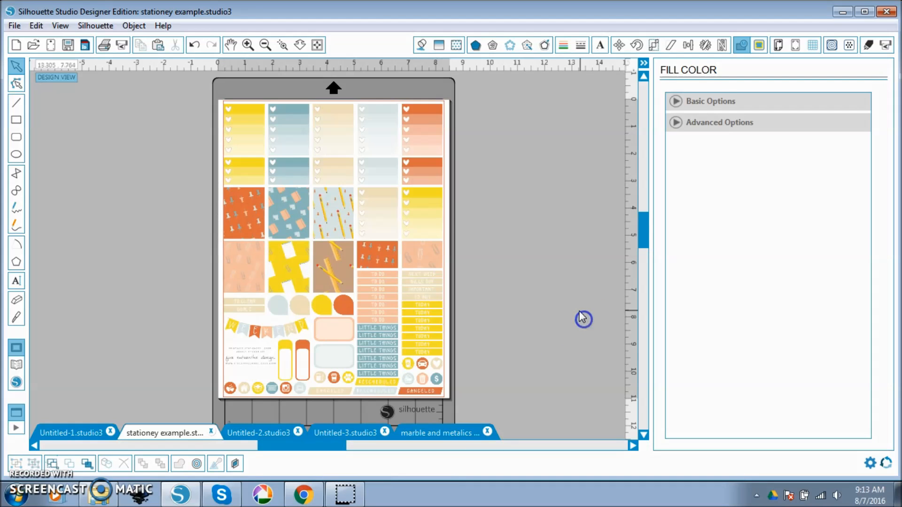